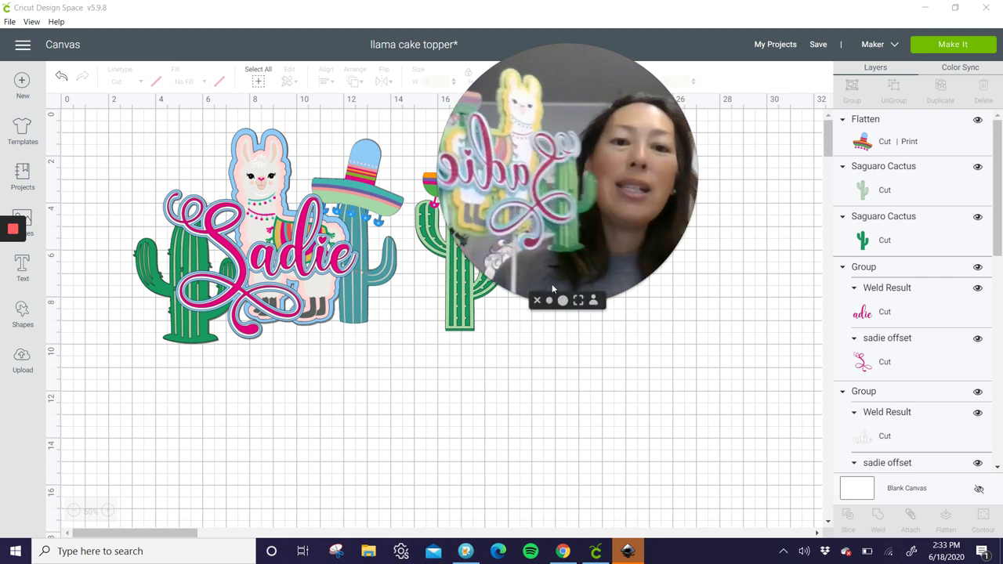
{"action": "left_click", "coordinate": [549, 300]}
{"action": "left_click_drag", "start_coordinate": [533, 230], "coordinate": [608, 63]}
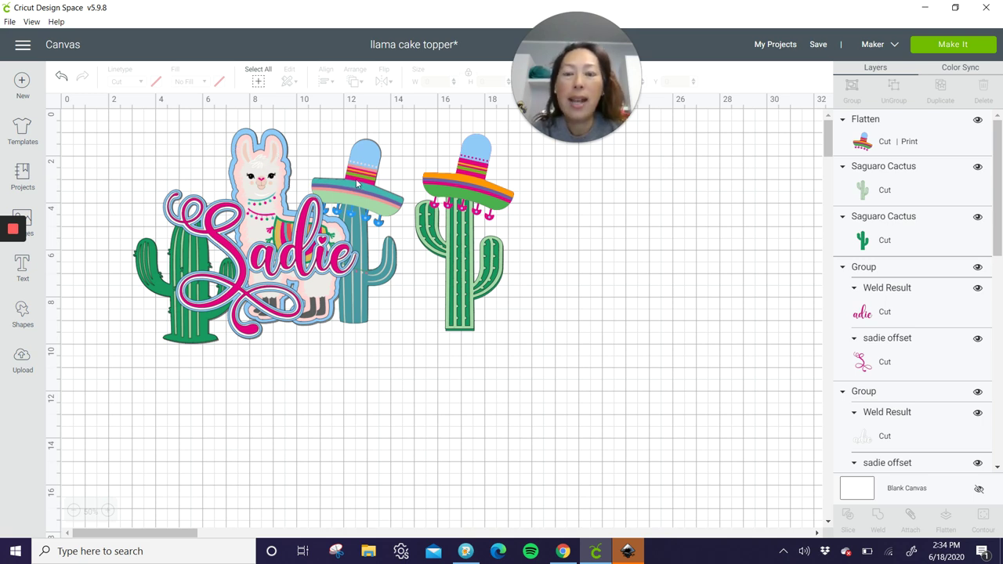
{"action": "left_click_drag", "start_coordinate": [120, 124], "coordinate": [378, 338]}
{"action": "left_click", "coordinate": [324, 394]}
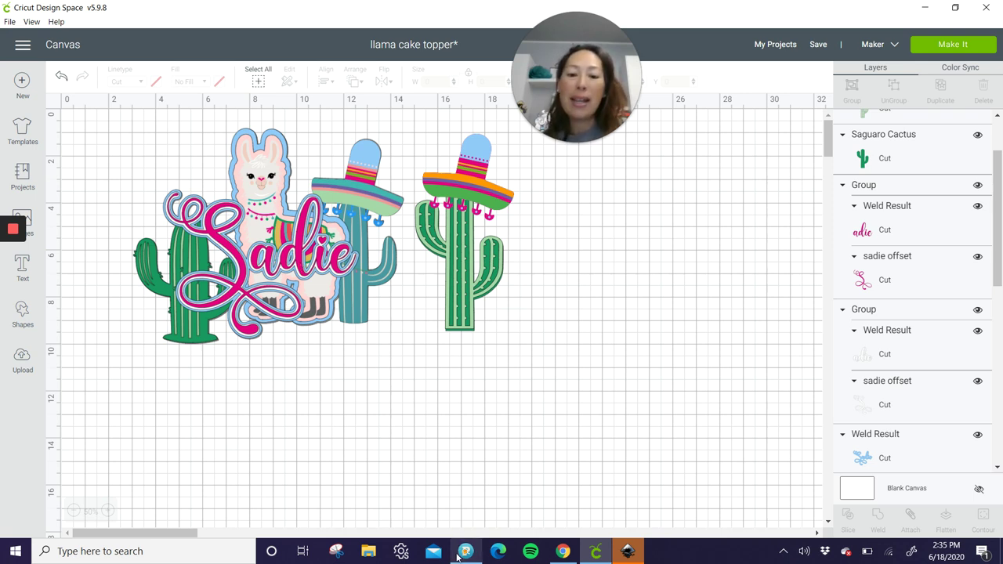
Switch to FontLab Pad and load the Floristya Script regular font from the recent font Floristya-2599677.zip
{"action": "mouse_move", "coordinate": [472, 554]}
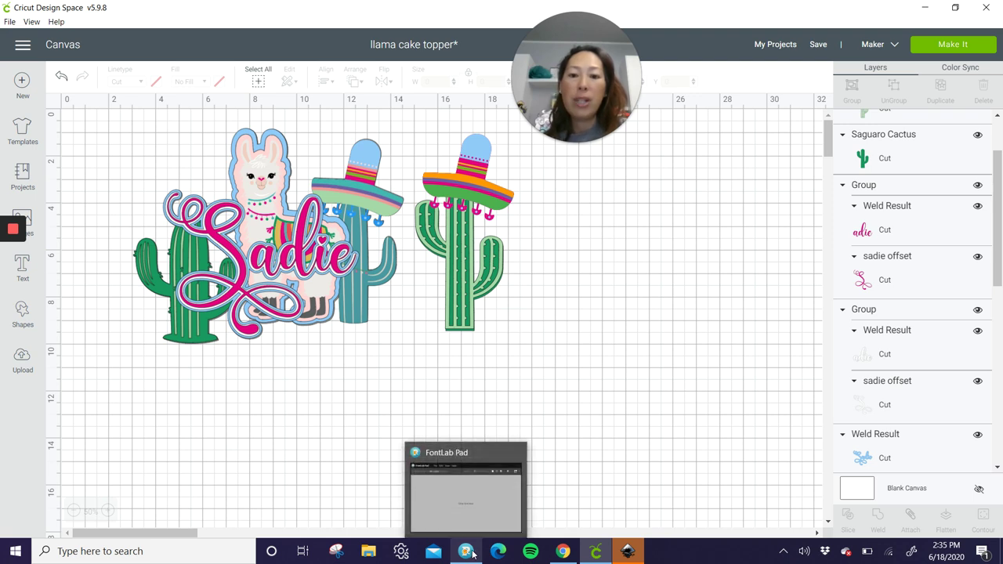
{"action": "left_click", "coordinate": [473, 554]}
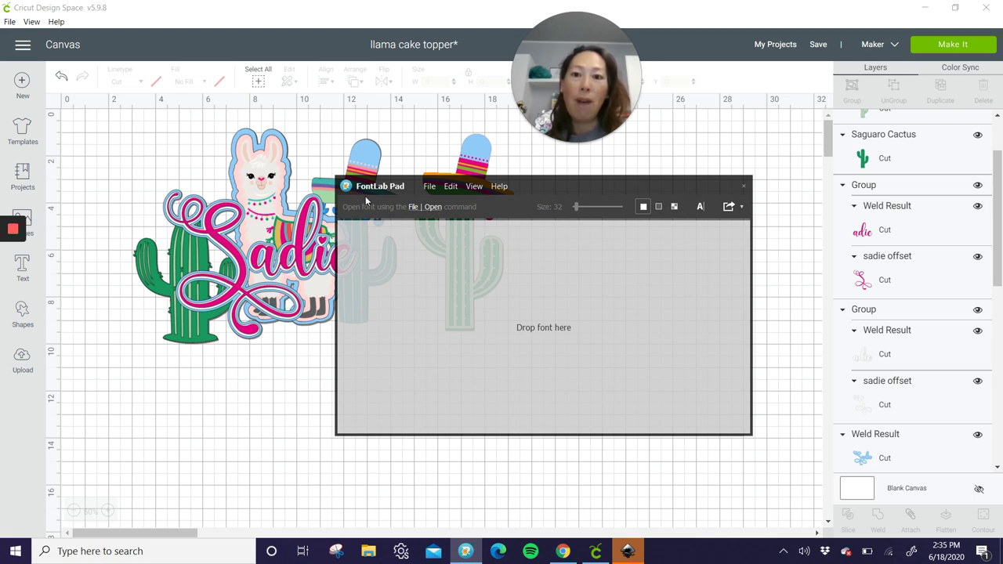
{"action": "left_click", "coordinate": [436, 192]}
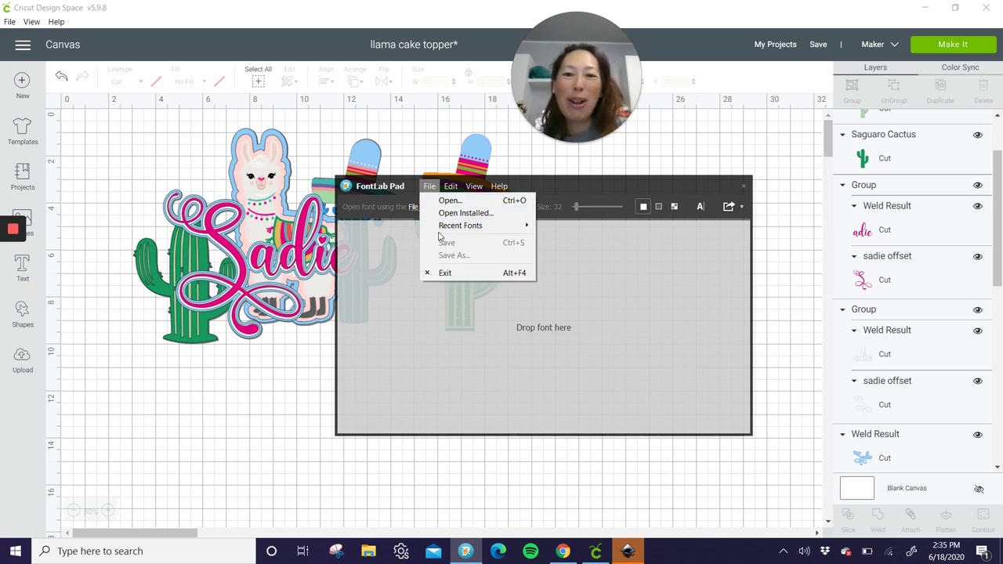
{"action": "mouse_move", "coordinate": [440, 227]}
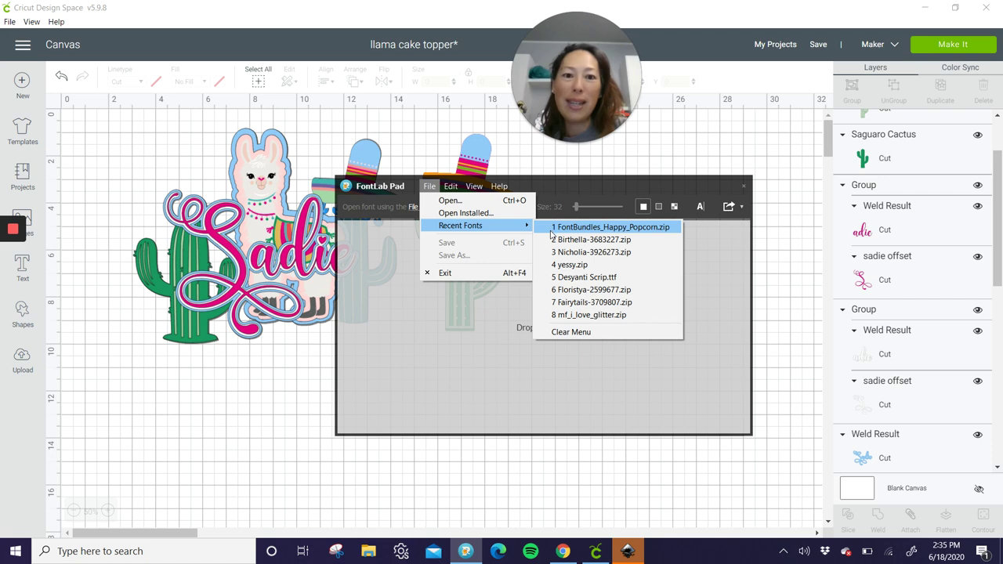
{"action": "left_click", "coordinate": [575, 292]}
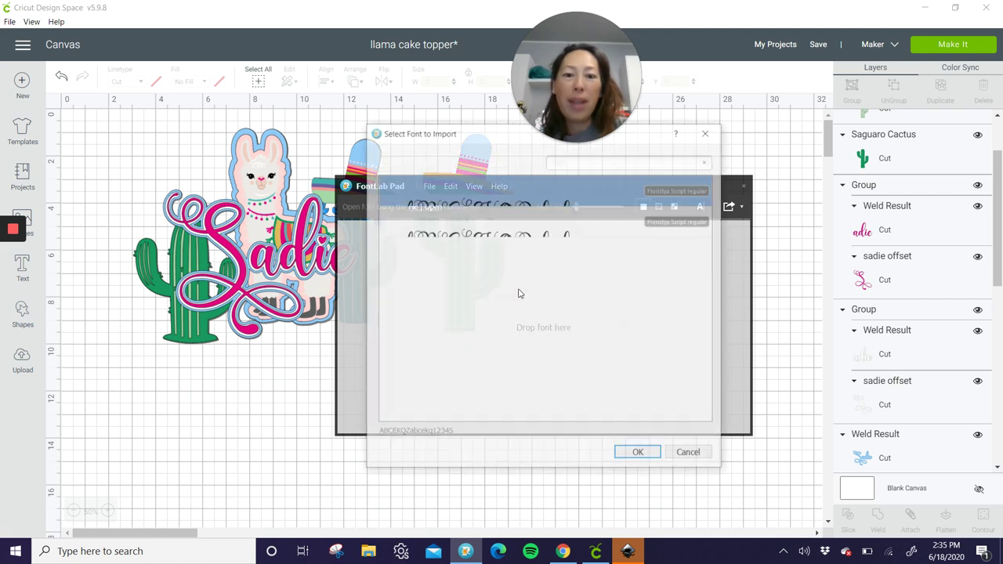
{"action": "left_click", "coordinate": [639, 455]}
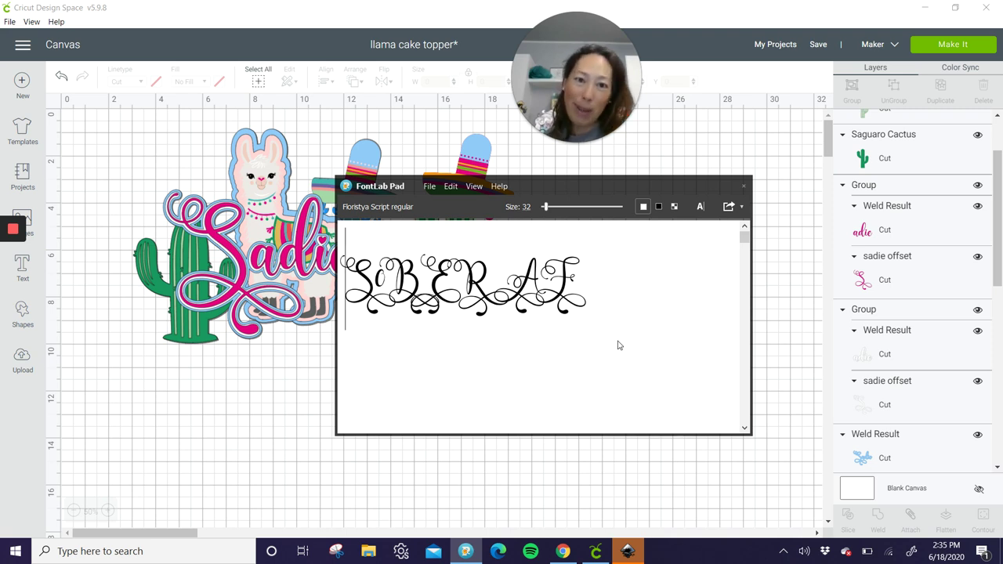
Replace the sample text in the font preview with the first name used on the cake topper
{"action": "left_click", "coordinate": [631, 310]}
{"action": "left_click_drag", "start_coordinate": [555, 313], "coordinate": [268, 314]}
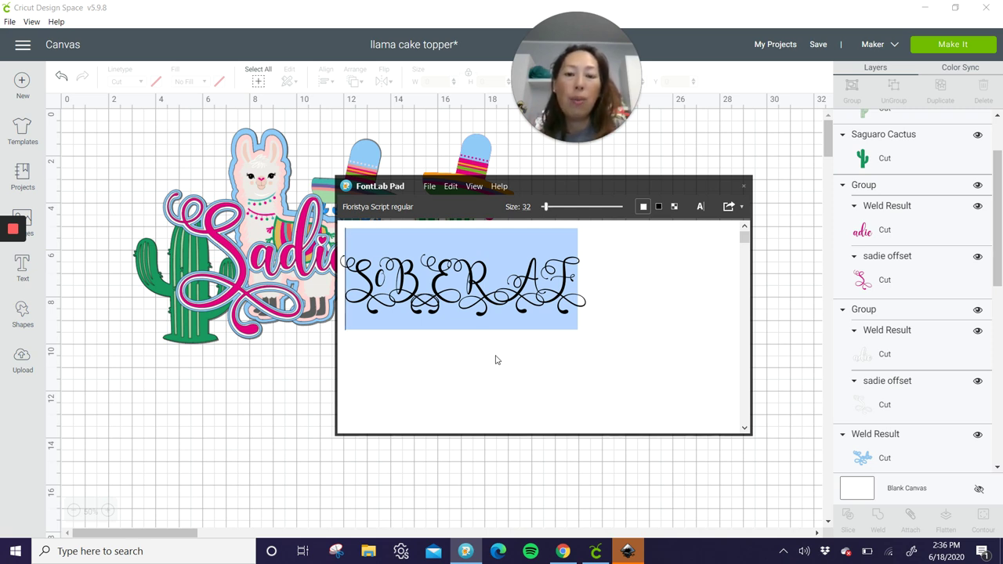
{"action": "type", "text": "Sa"}
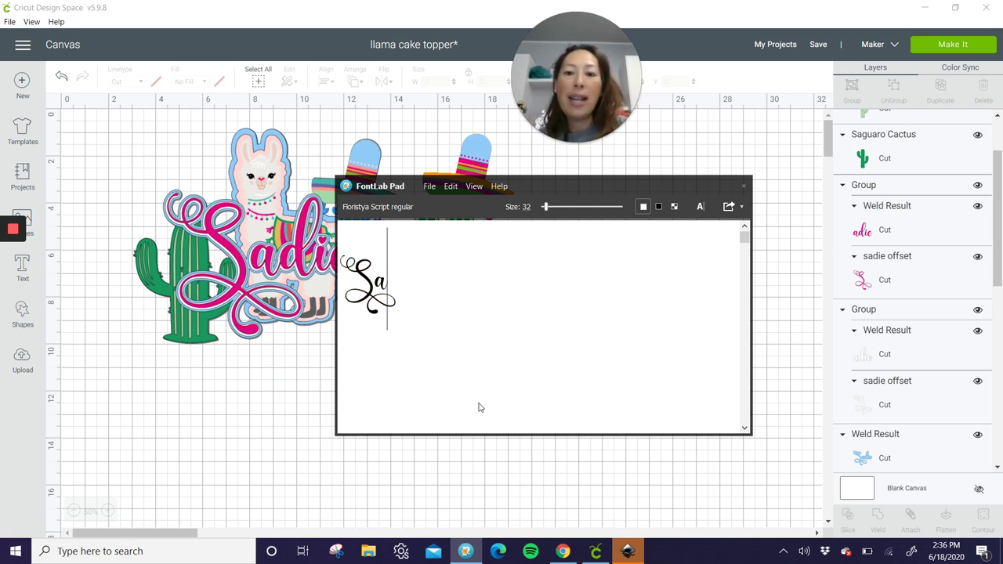
{"action": "type", "text": "die"}
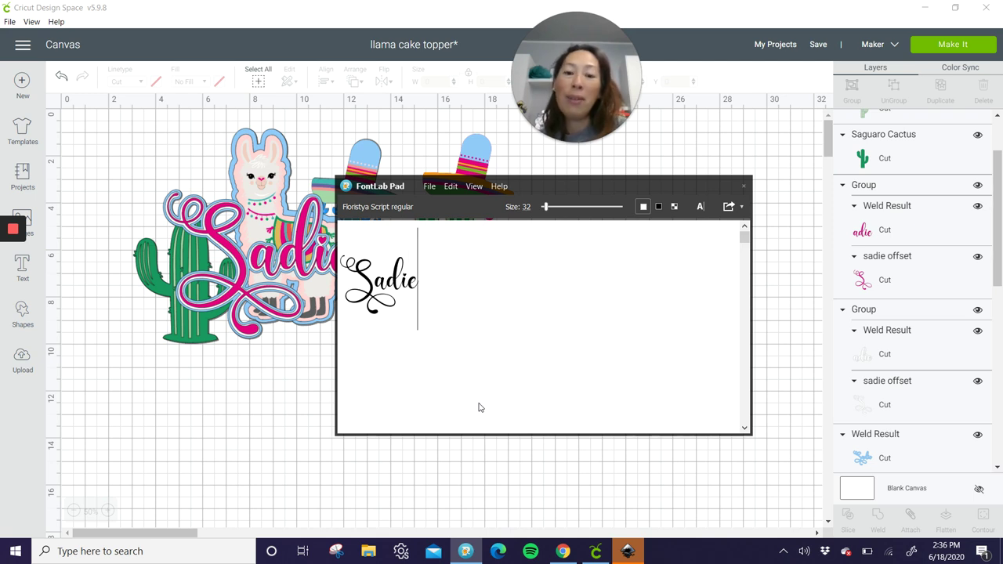
Preview the name in the recent fonts Desyanti Scrip.ttf and Fairytails-3709807.zip
{"action": "left_click", "coordinate": [430, 187]}
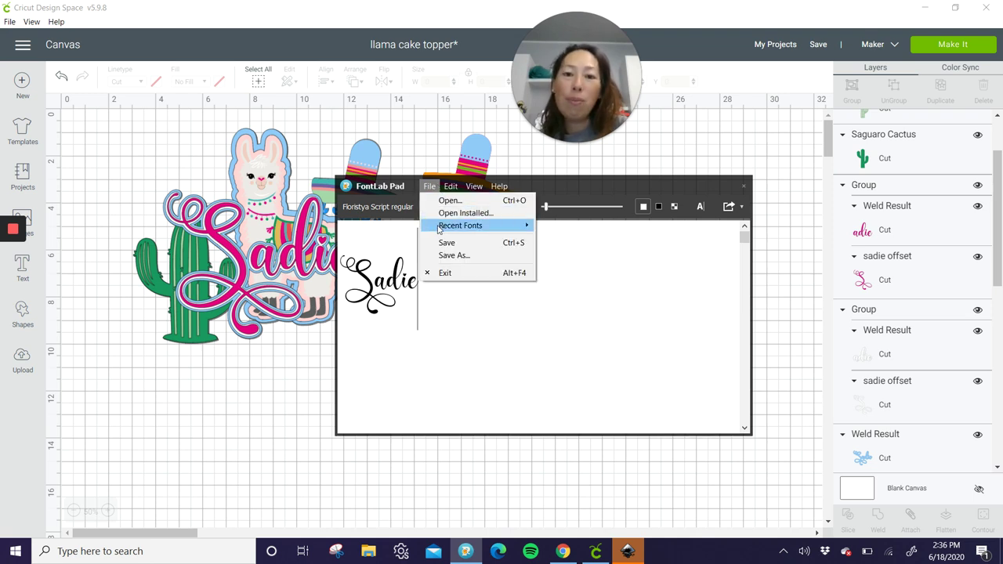
{"action": "mouse_move", "coordinate": [440, 227]}
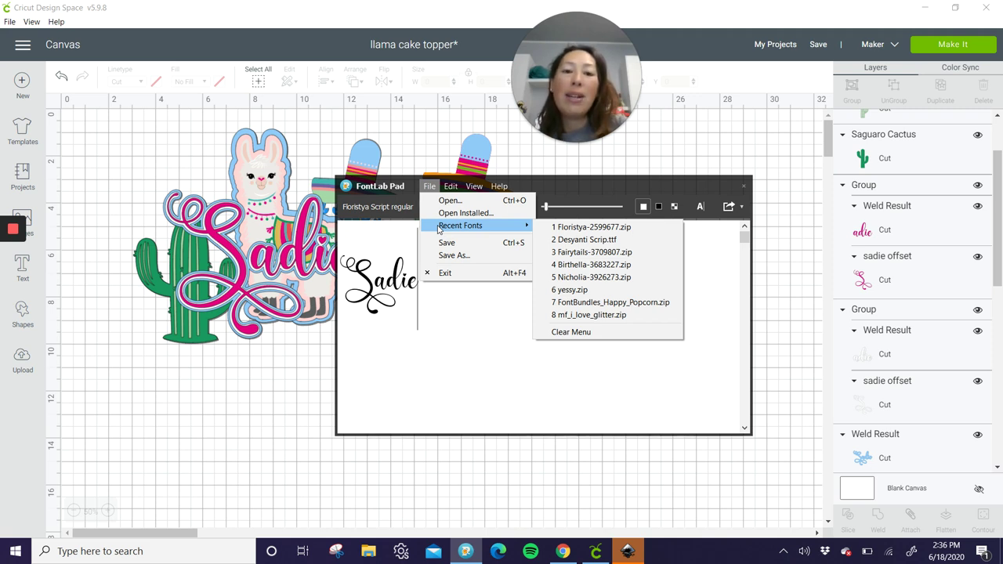
{"action": "left_click", "coordinate": [573, 240]}
{"action": "left_click", "coordinate": [440, 188]}
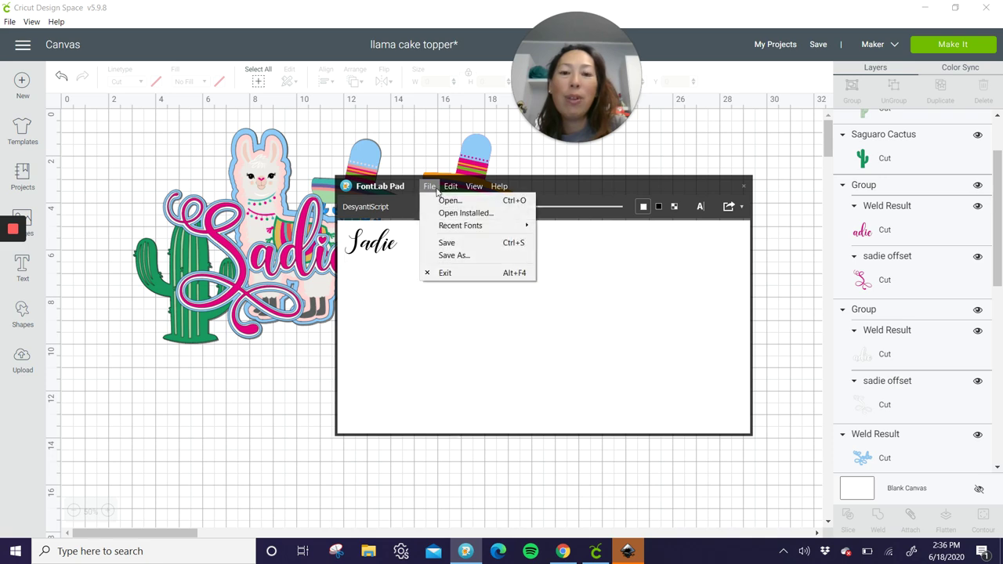
{"action": "left_click", "coordinate": [565, 252]}
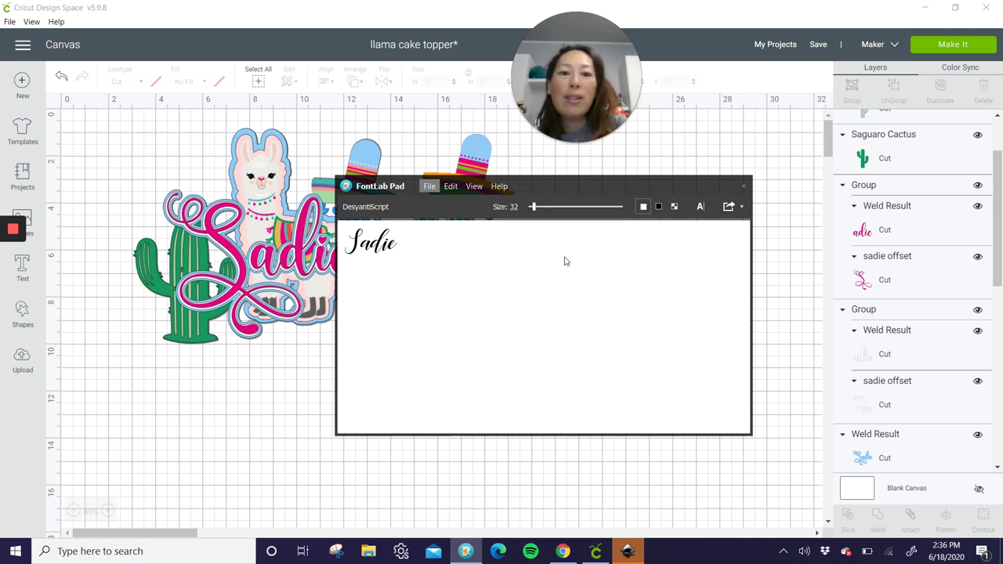
{"action": "left_click", "coordinate": [640, 455]}
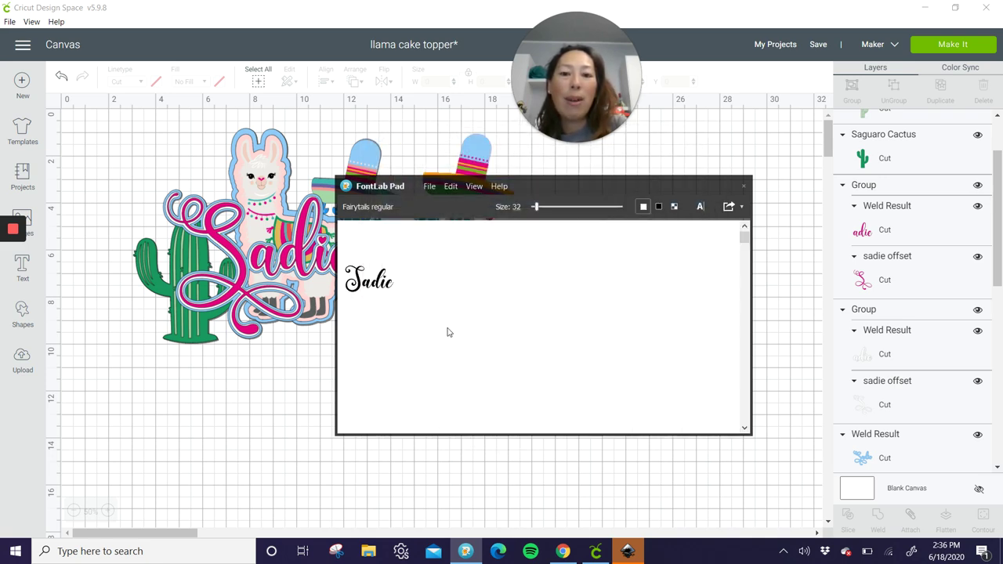
Reload Floristya Script regular from the recent font Floristya-2599677.zip and show the export options
{"action": "left_click", "coordinate": [432, 192]}
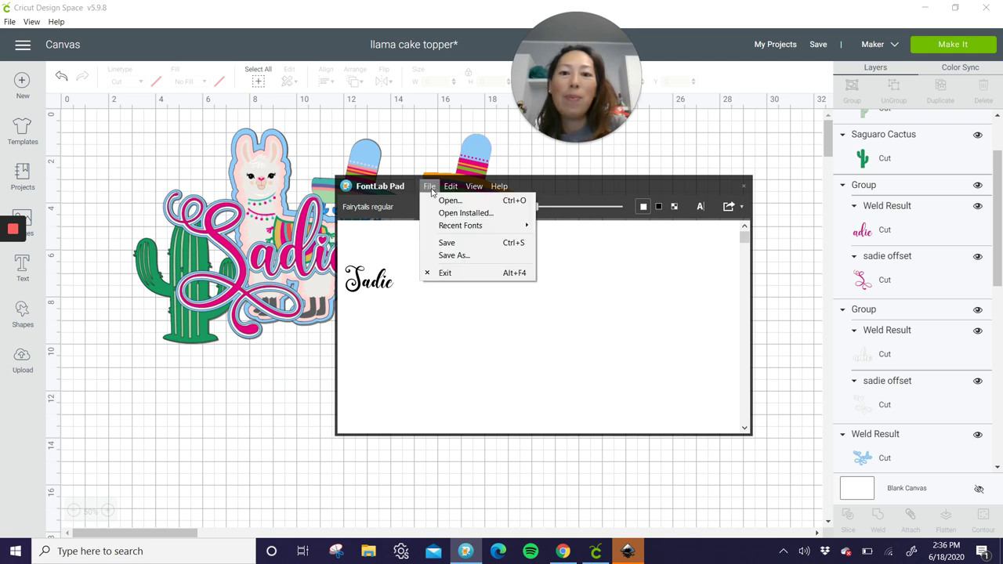
{"action": "mouse_move", "coordinate": [440, 227]}
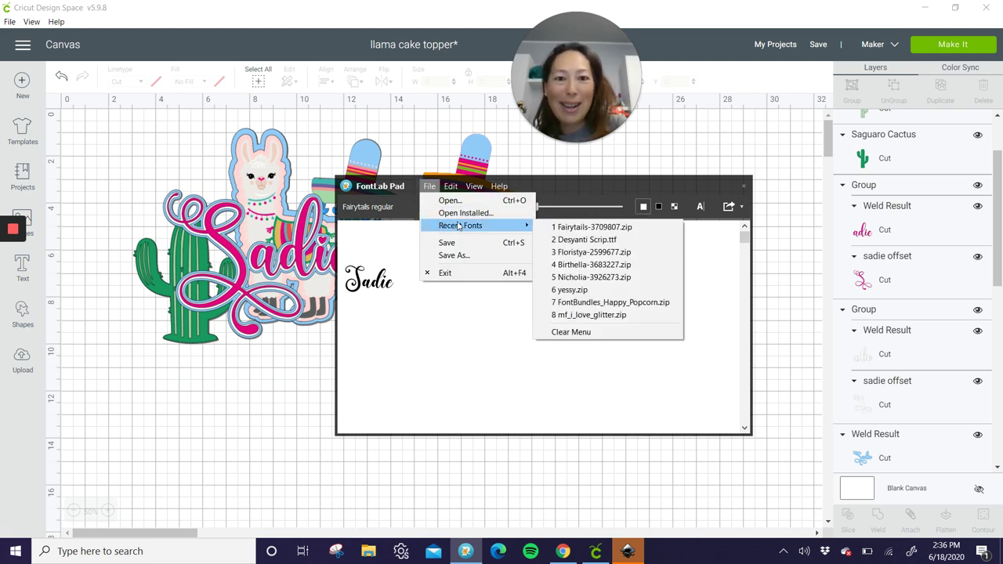
{"action": "left_click", "coordinate": [586, 254]}
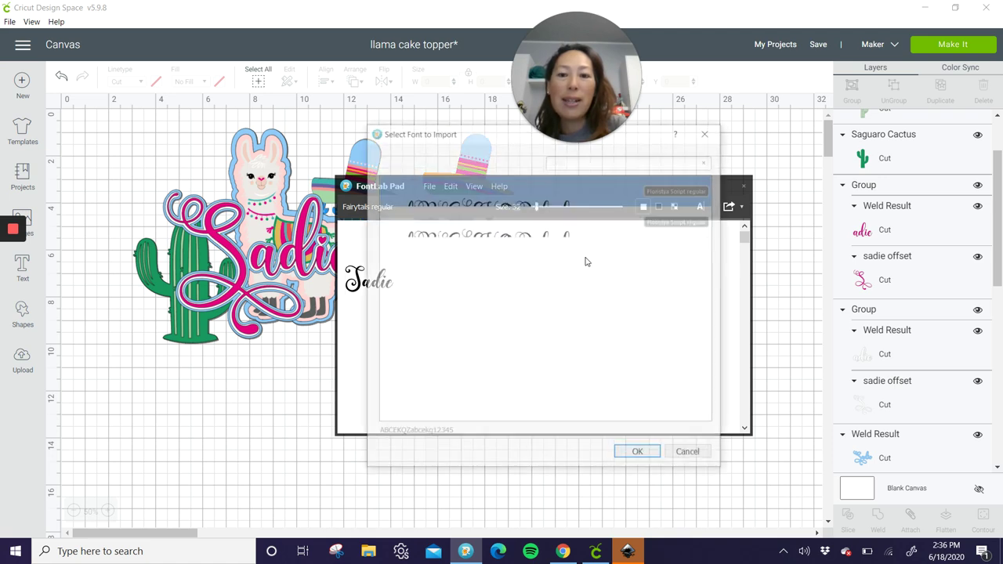
{"action": "left_click", "coordinate": [637, 452]}
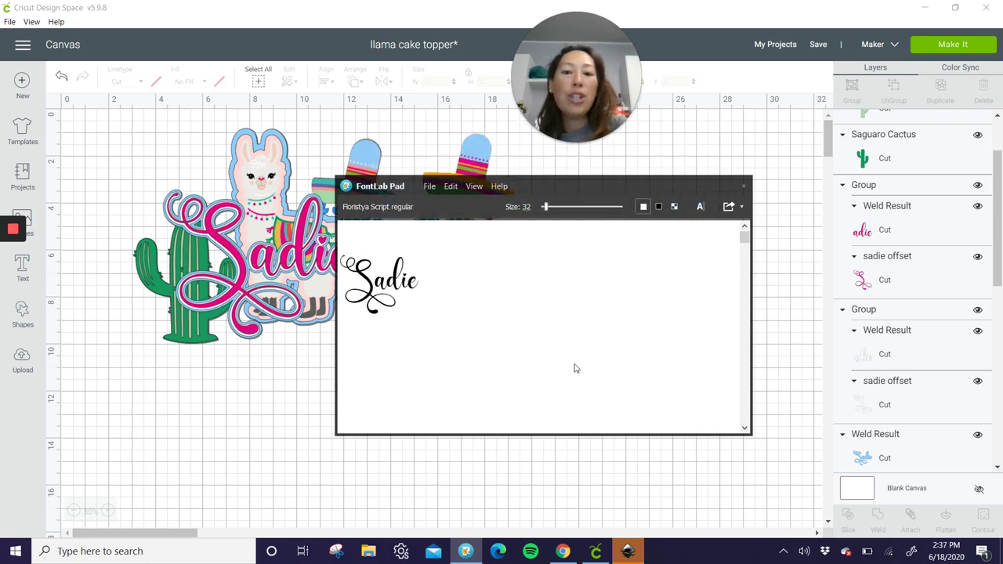
{"action": "left_click", "coordinate": [741, 206]}
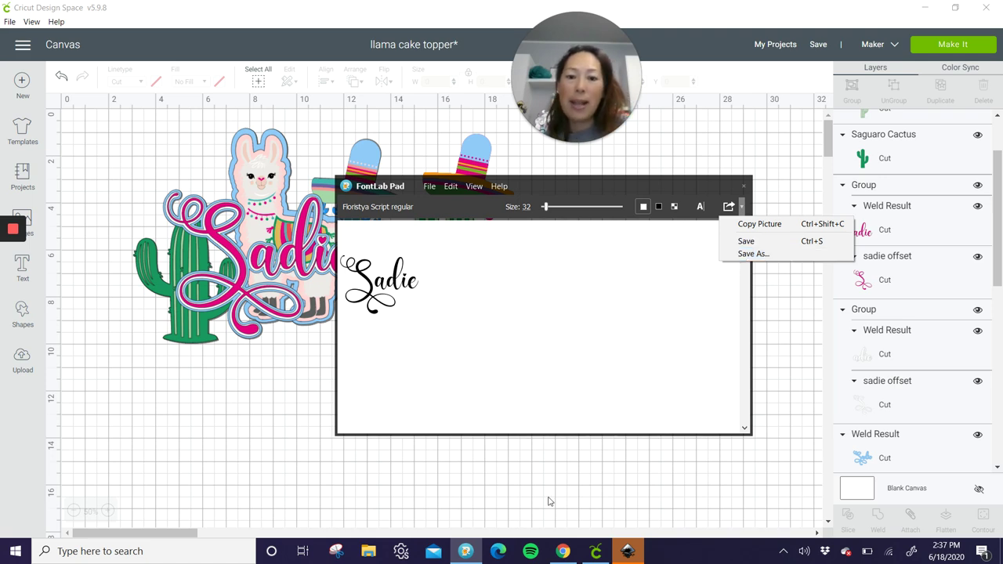
Switch to Inkscape and import the 48pt FLPad FloristyaScript-regular lettering file from the Desktop
{"action": "key", "text": "alt+Tab"}
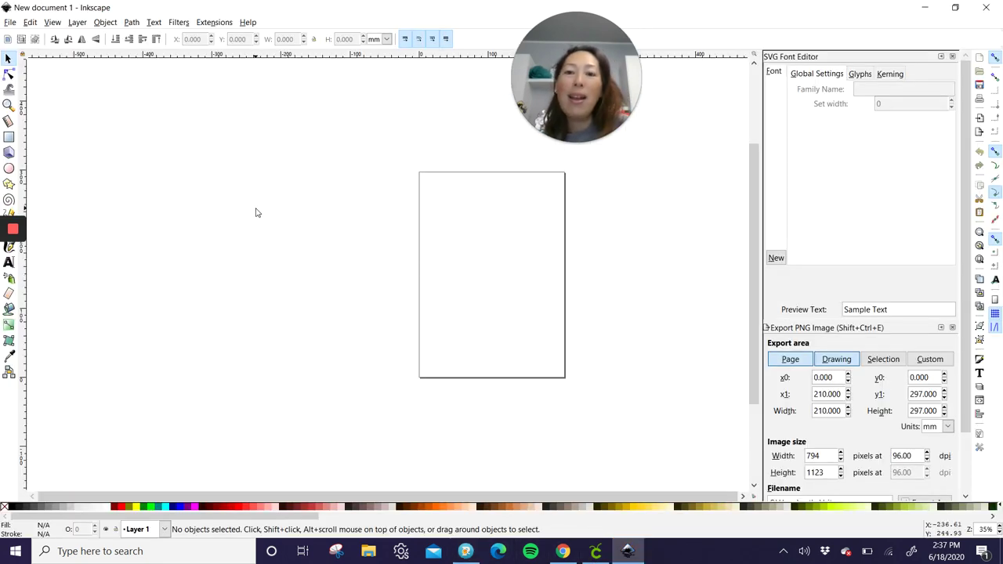
{"action": "mouse_move", "coordinate": [559, 104]}
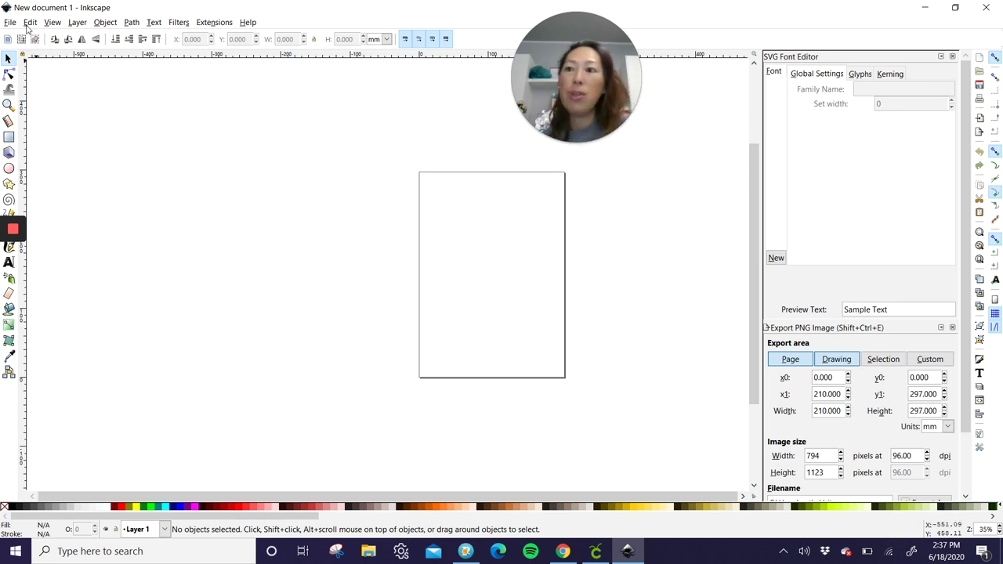
{"action": "left_click", "coordinate": [11, 22]}
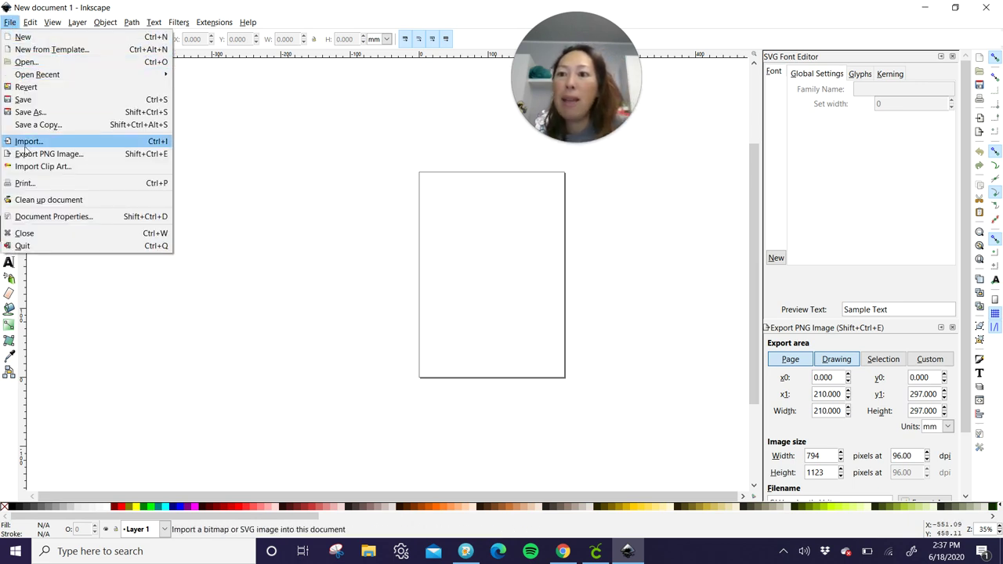
{"action": "left_click", "coordinate": [26, 143]}
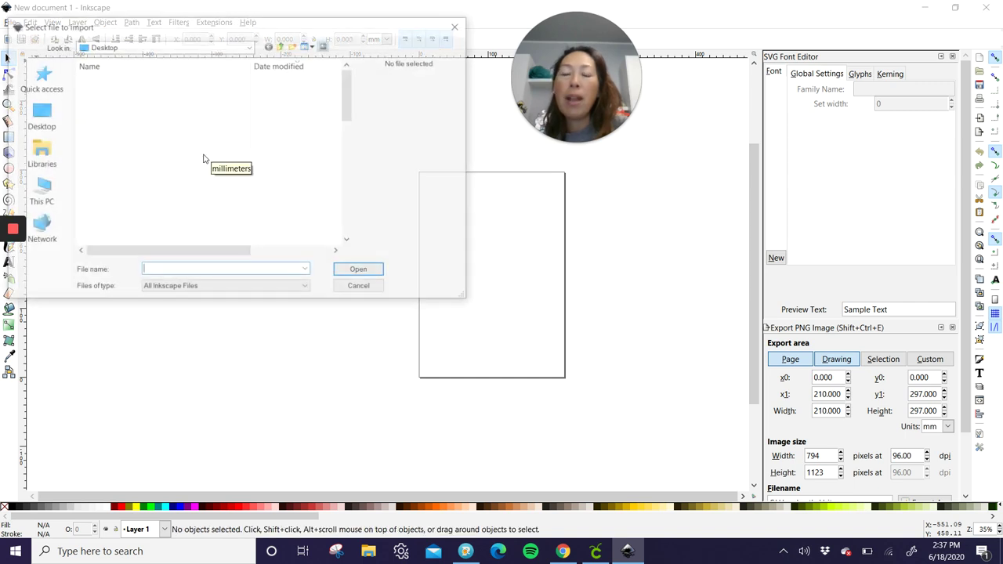
{"action": "scroll", "coordinate": [193, 206], "scroll_direction": "down", "scroll_amount": 5}
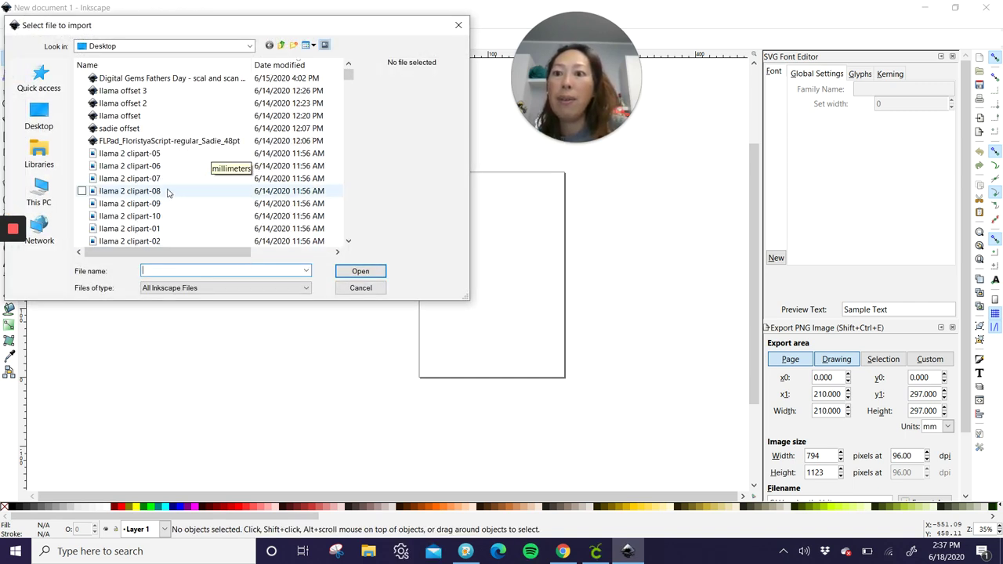
{"action": "double_click", "coordinate": [159, 142]}
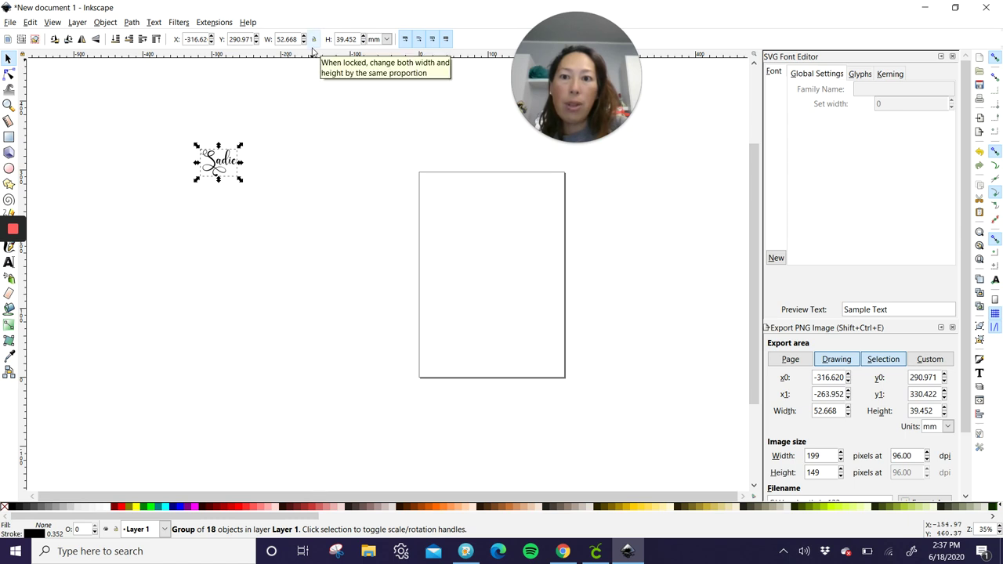
Lock the width-to-height ratio of the imported lettering, enlarge it to about 554 by 415 mm, and deselect it
{"action": "left_click", "coordinate": [313, 38]}
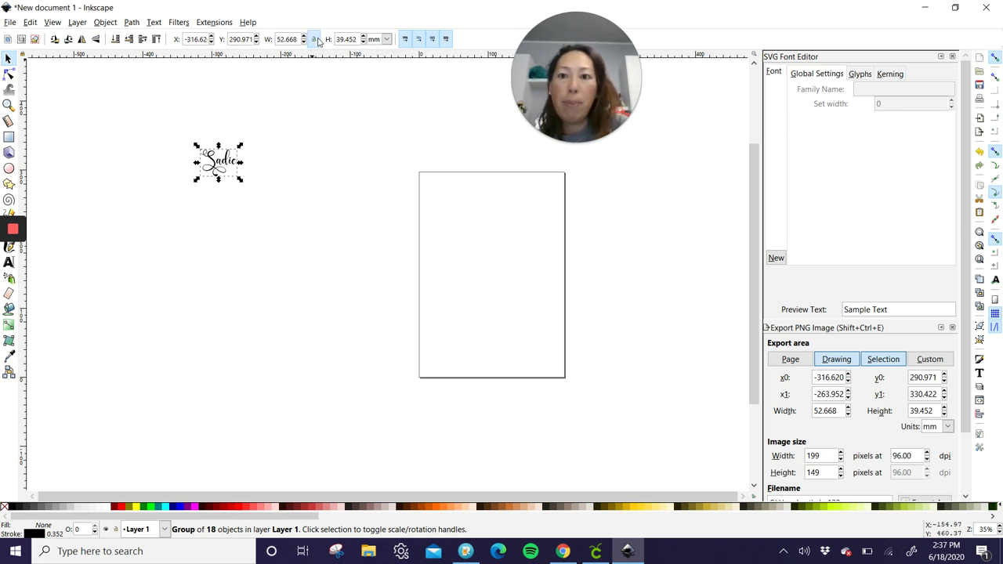
{"action": "left_click_drag", "start_coordinate": [239, 181], "coordinate": [586, 437]}
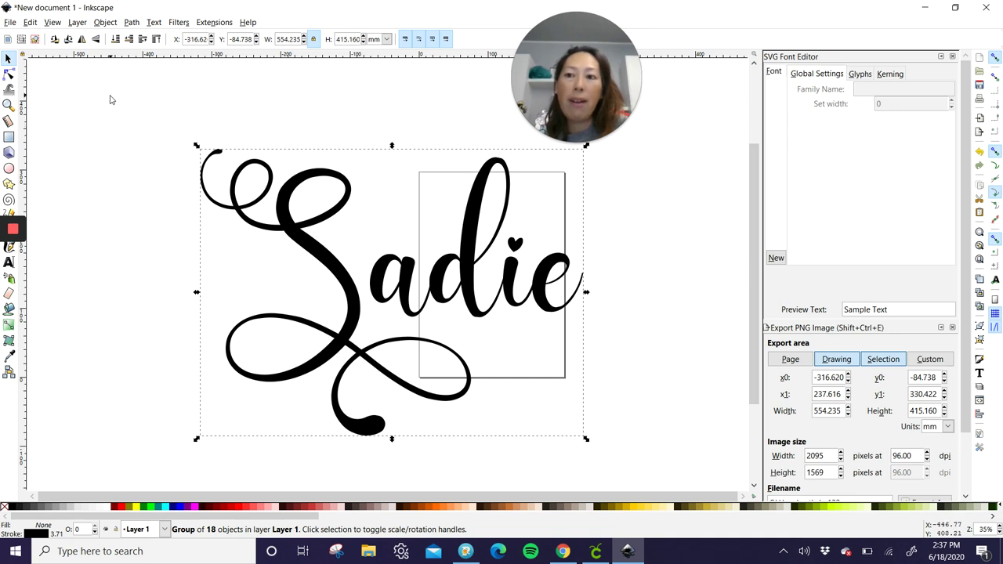
{"action": "left_click", "coordinate": [113, 136]}
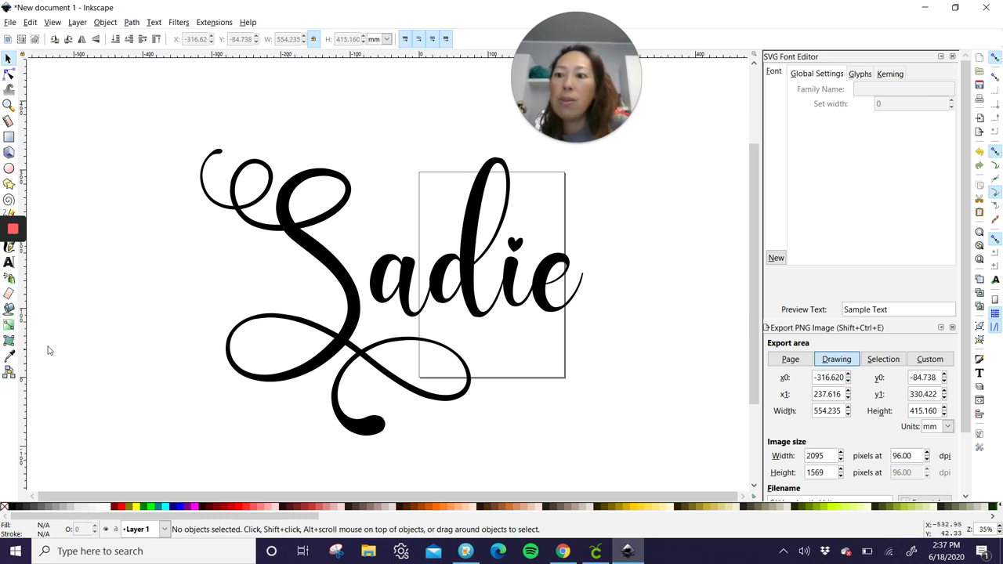
Restore the Inkscape window from full screen and enlarge it to show most of the lettering and the full set of tools
{"action": "left_click", "coordinate": [955, 7]}
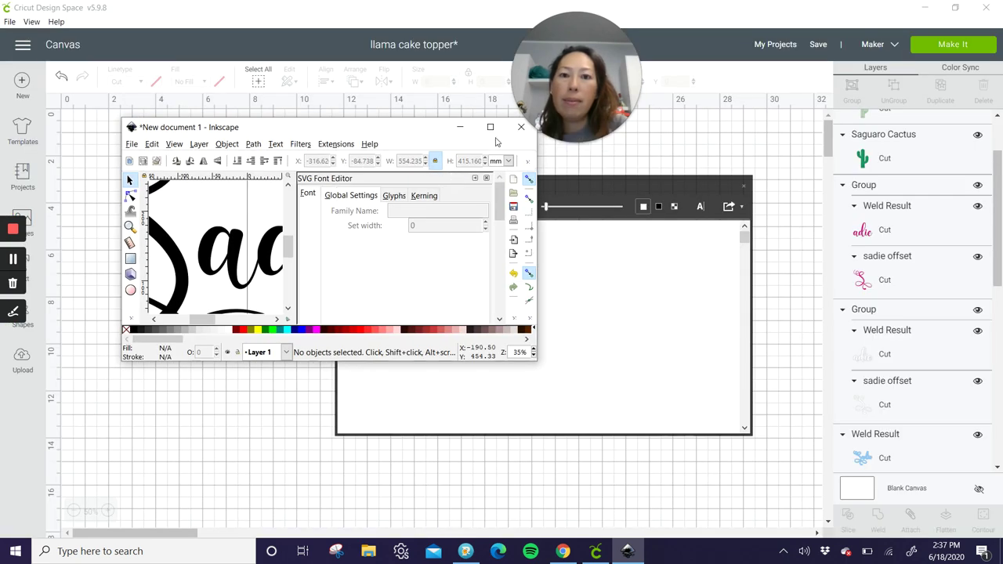
{"action": "left_click_drag", "start_coordinate": [540, 189], "coordinate": [869, 189]}
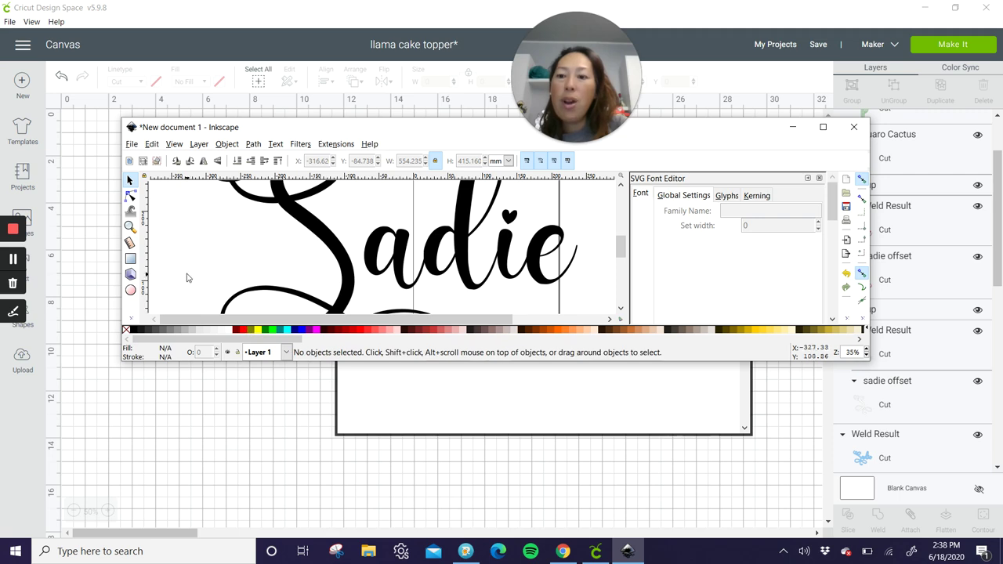
{"action": "left_click_drag", "start_coordinate": [196, 362], "coordinate": [180, 523]}
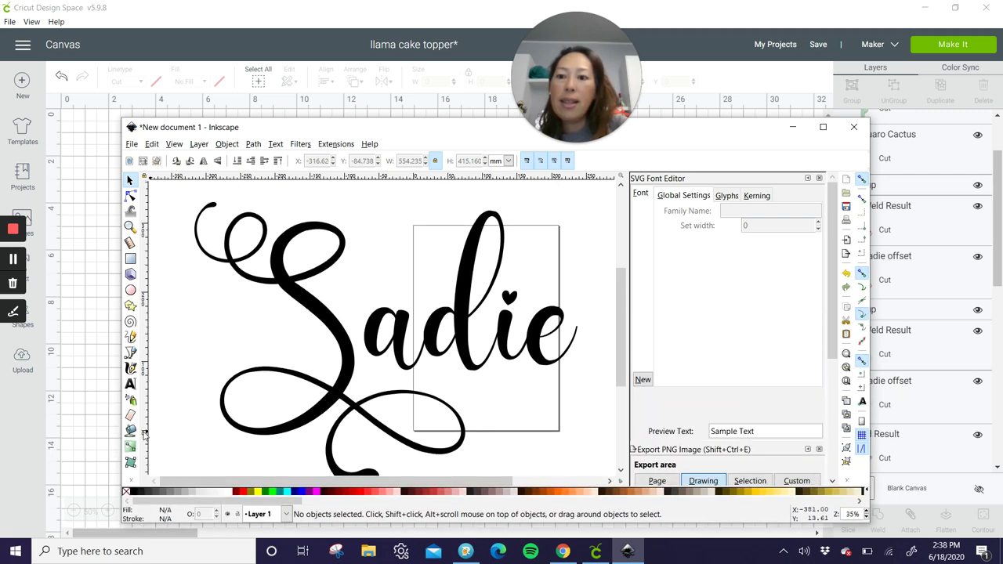
Ready the bounded-area Fill tool with magenta, maximize the window, and close the SVG Font Editor and Export PNG Image panels
{"action": "left_click", "coordinate": [130, 431]}
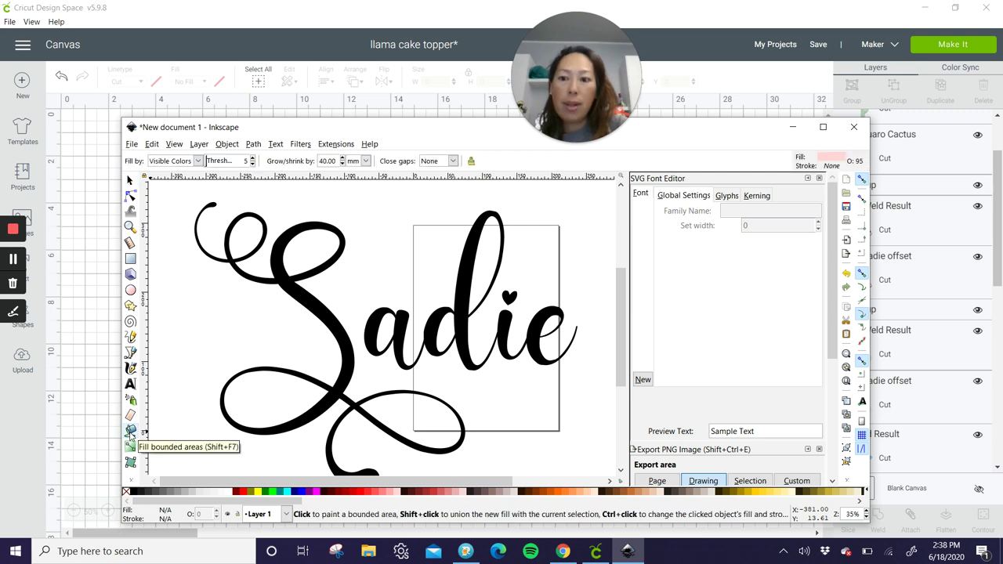
{"action": "left_click", "coordinate": [317, 493]}
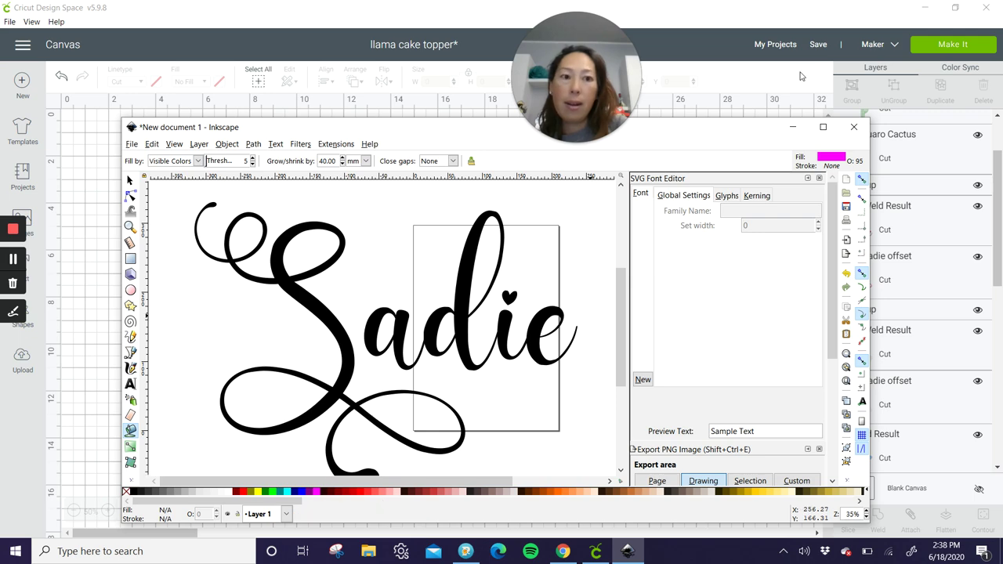
{"action": "left_click", "coordinate": [823, 127]}
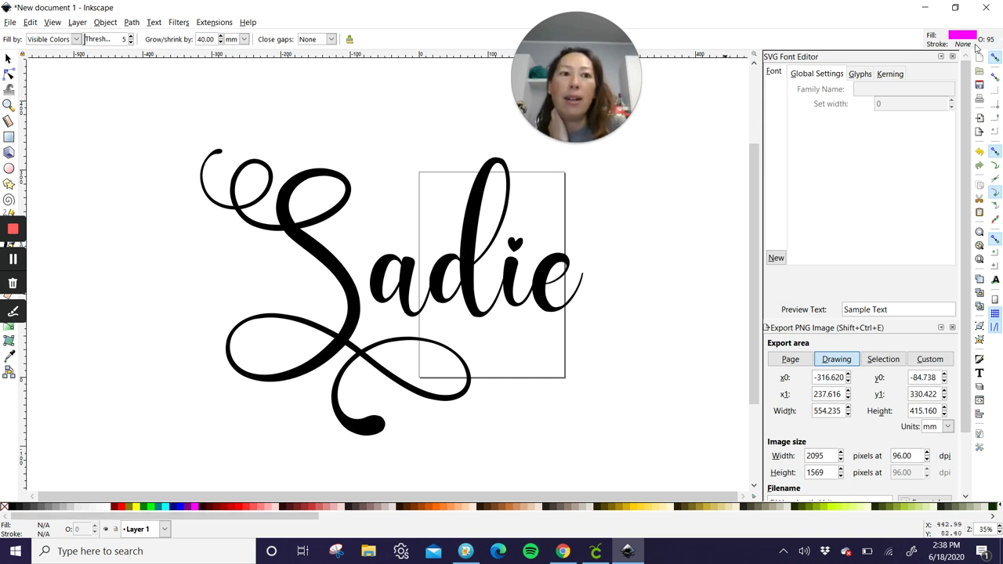
{"action": "left_click", "coordinate": [952, 56]}
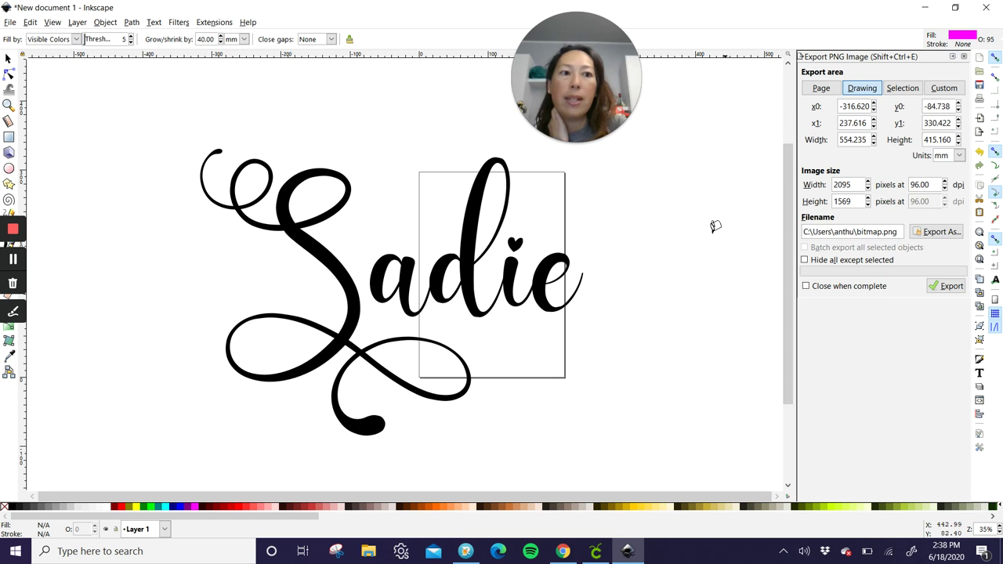
{"action": "left_click", "coordinate": [964, 57]}
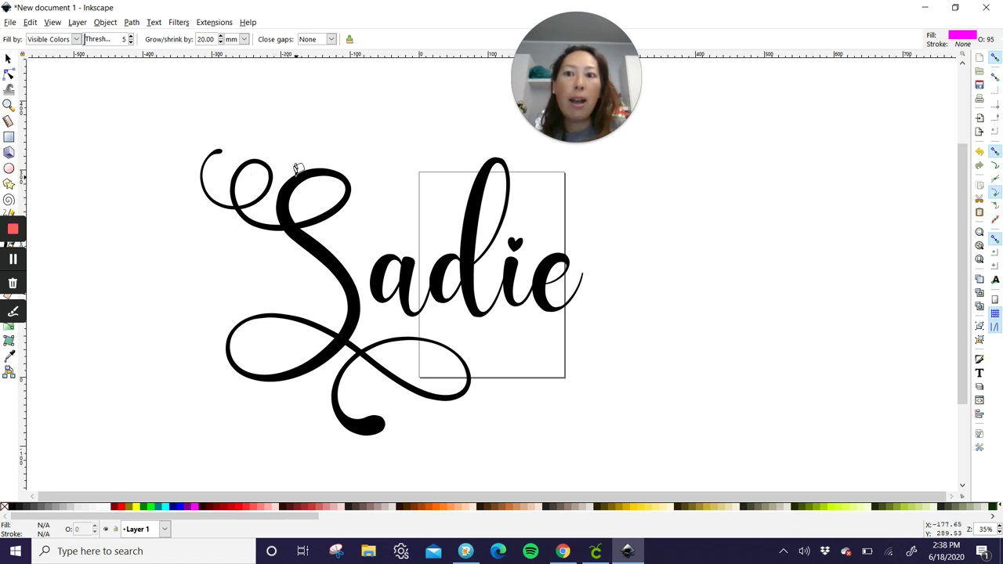
Fill the capital S, the joined lowercase letters and the heart with magenta grown by 20 mm, and deselect everything
{"action": "left_click", "coordinate": [301, 223]}
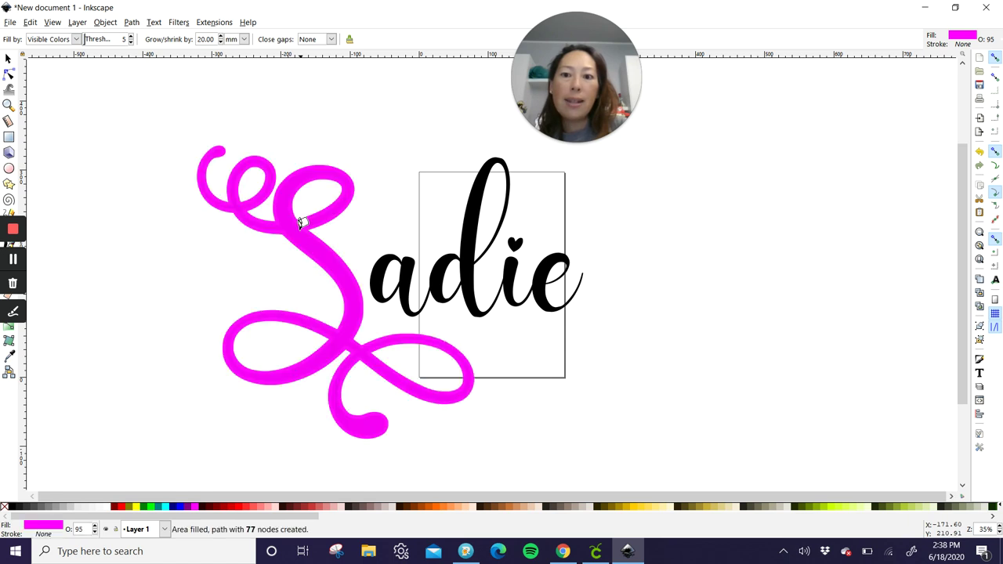
{"action": "left_click", "coordinate": [387, 255]}
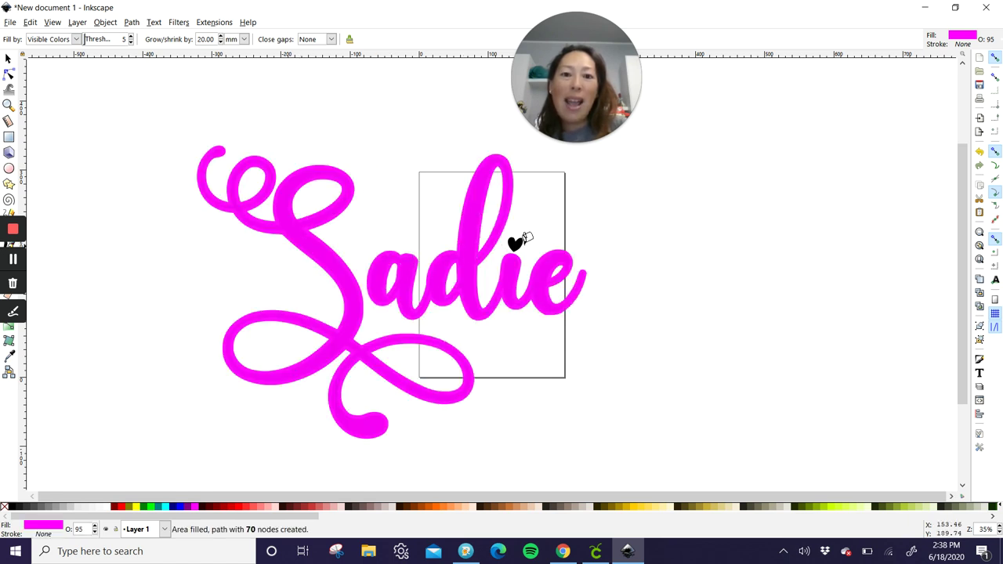
{"action": "left_click", "coordinate": [515, 239]}
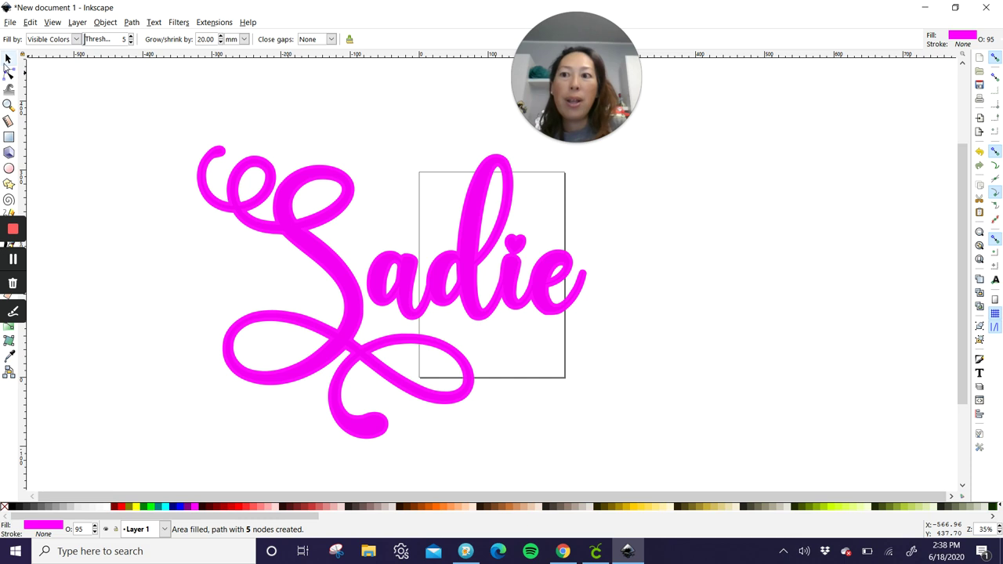
{"action": "left_click", "coordinate": [8, 60]}
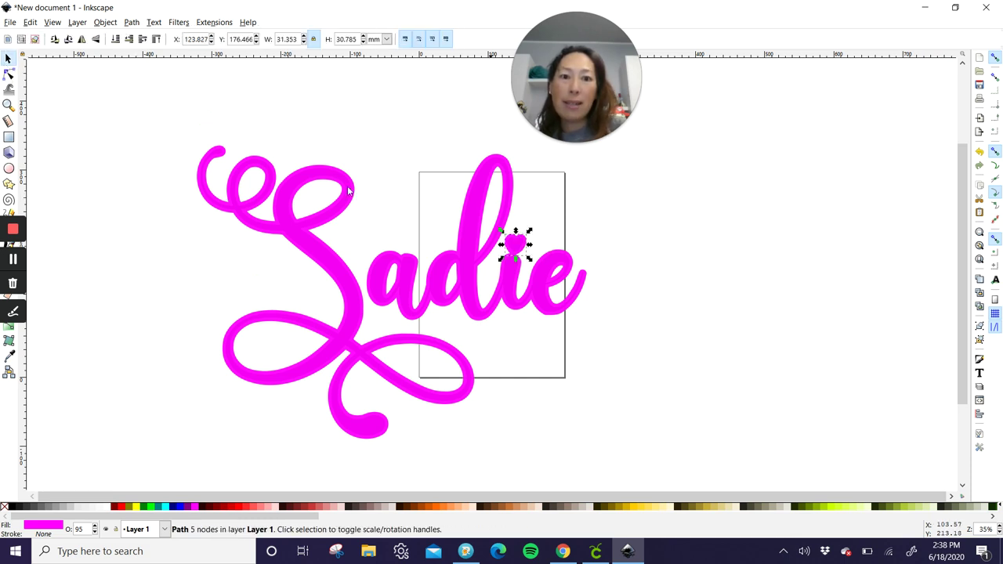
{"action": "left_click", "coordinate": [111, 154]}
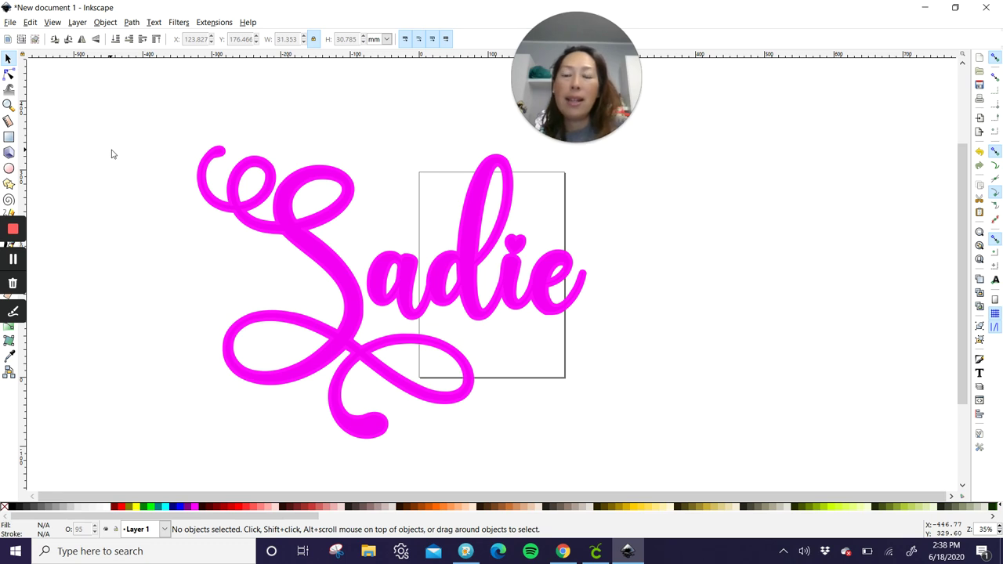
Restore the window to reach the bounded-area Fill tool, set its color to pale pink #FFD5D5, and maximize the window again
{"action": "left_click", "coordinate": [954, 7]}
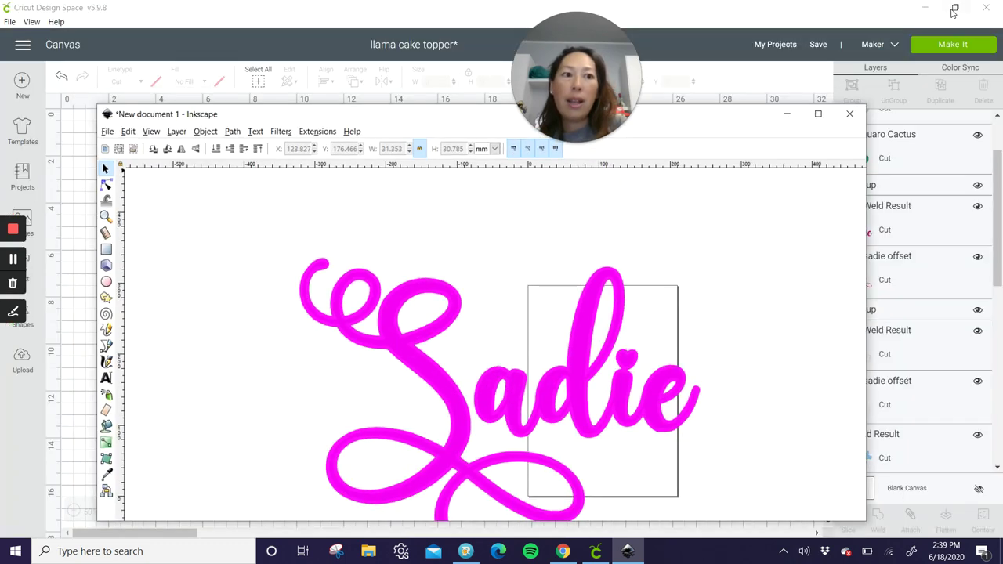
{"action": "left_click", "coordinate": [131, 431]}
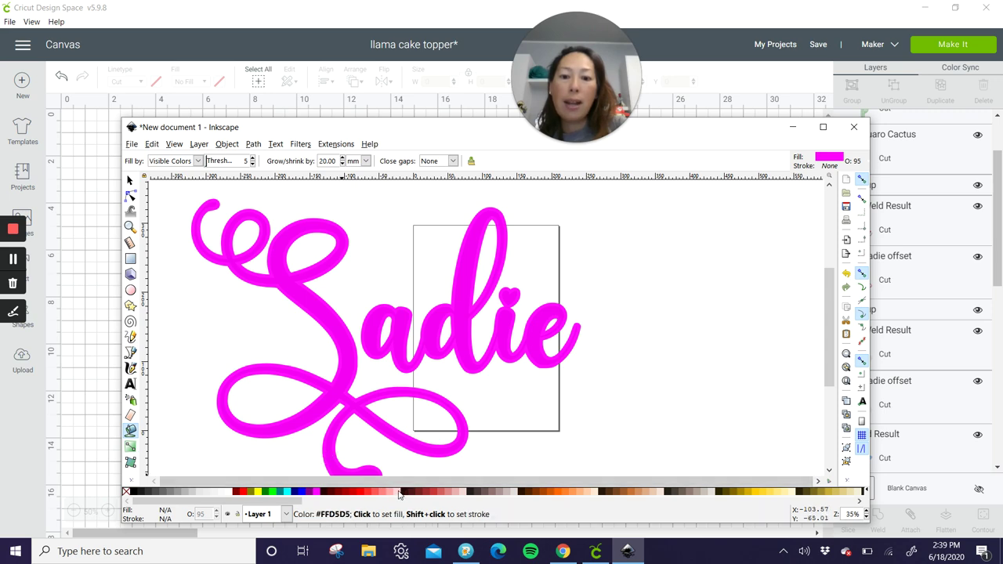
{"action": "left_click", "coordinate": [399, 493]}
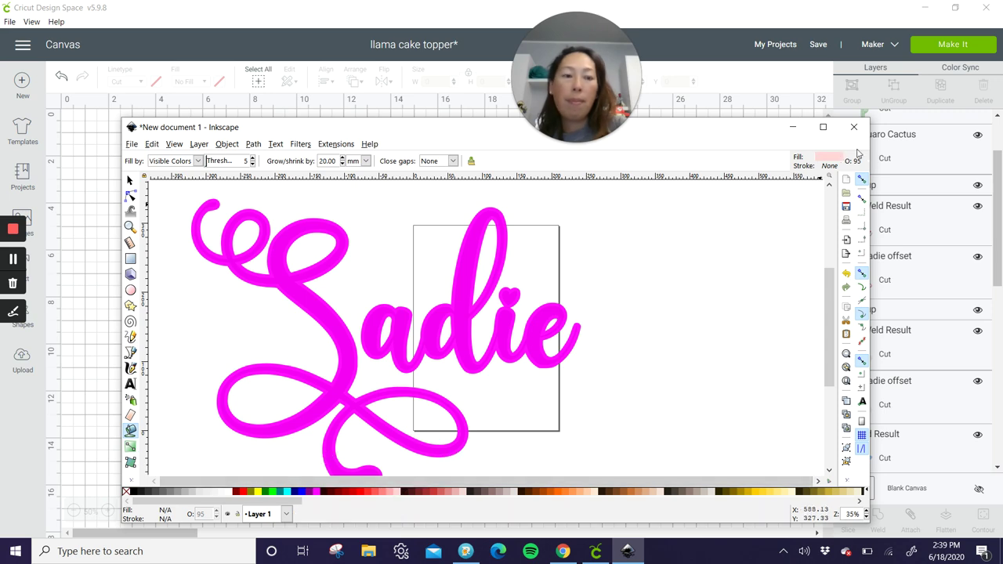
{"action": "left_click", "coordinate": [824, 127]}
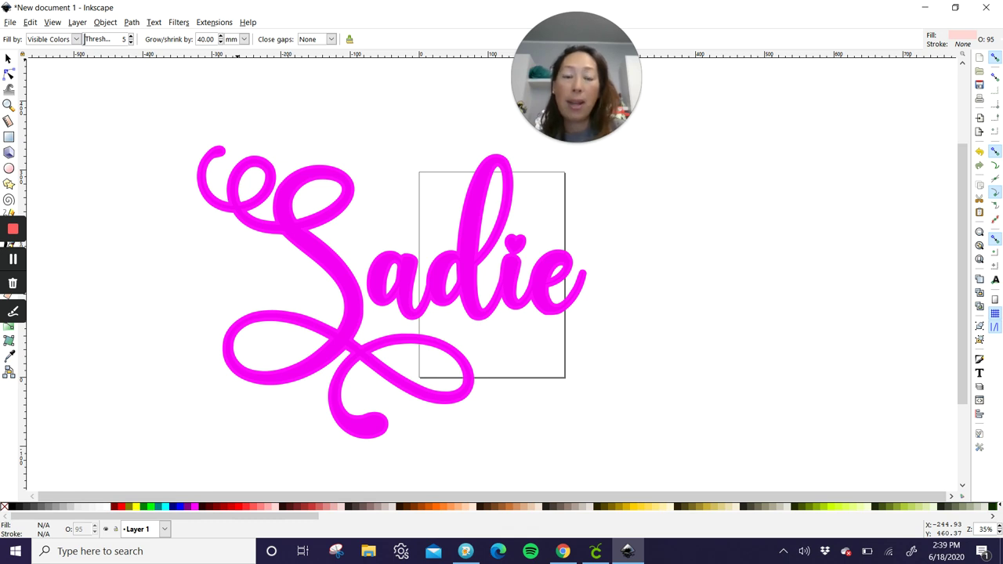
Fill the magenta capital S, the lowercase letters and the heart with pale pink grown by 40 mm
{"action": "left_click", "coordinate": [307, 225]}
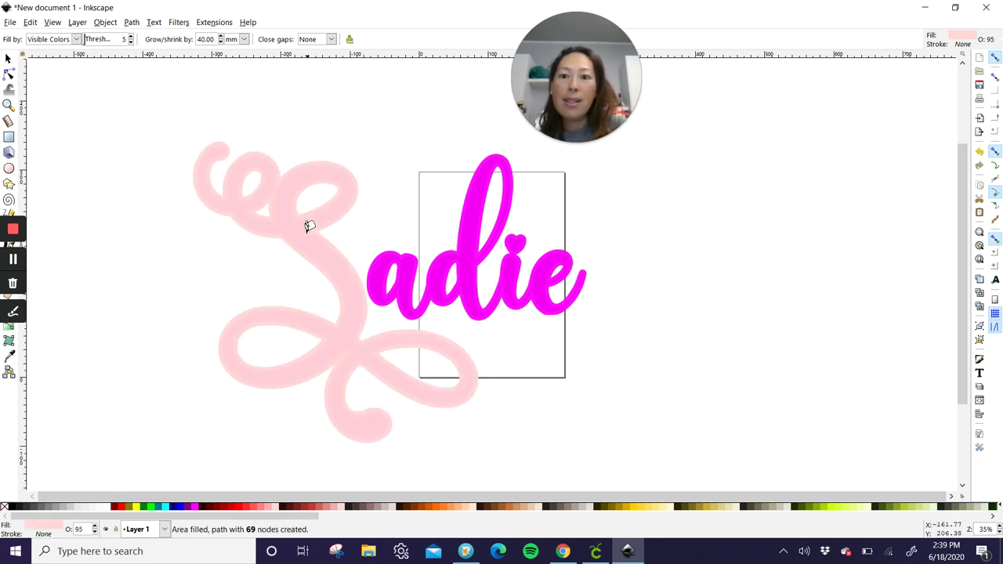
{"action": "left_click", "coordinate": [403, 259]}
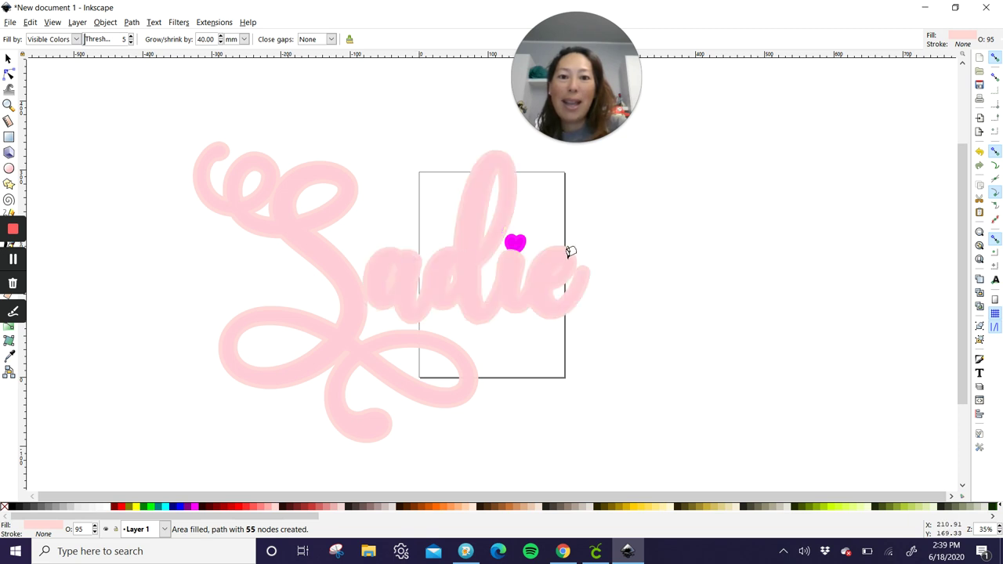
{"action": "left_click", "coordinate": [517, 238]}
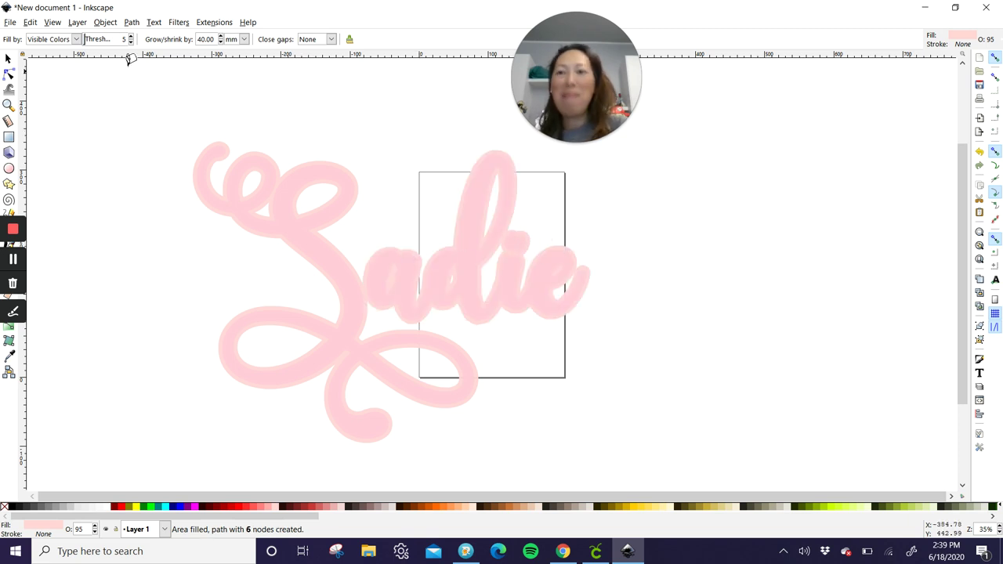
Select all the lettering and its offset layers together and convert them to paths
{"action": "left_click", "coordinate": [8, 58]}
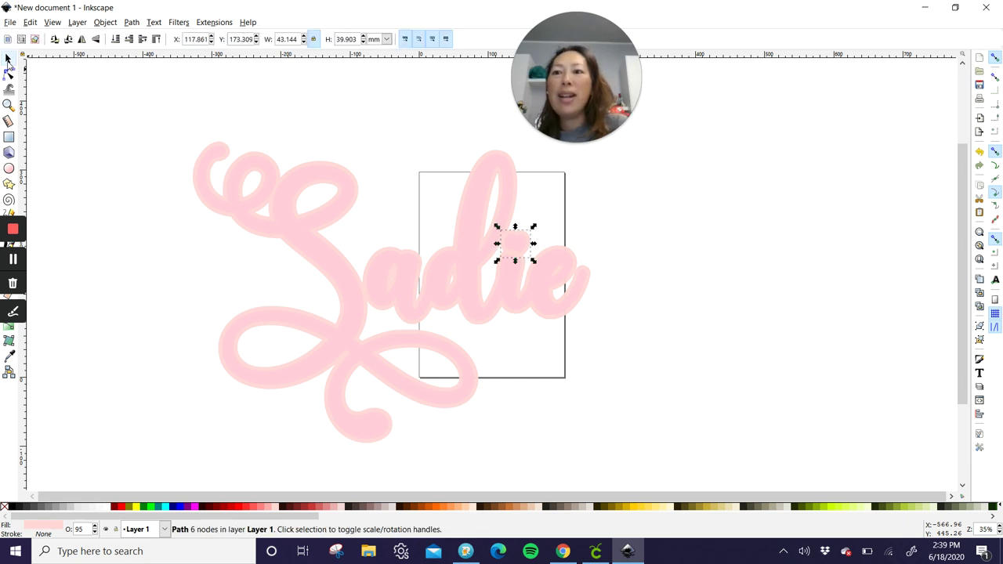
{"action": "left_click", "coordinate": [156, 127]}
{"action": "left_click_drag", "start_coordinate": [120, 107], "coordinate": [706, 460]}
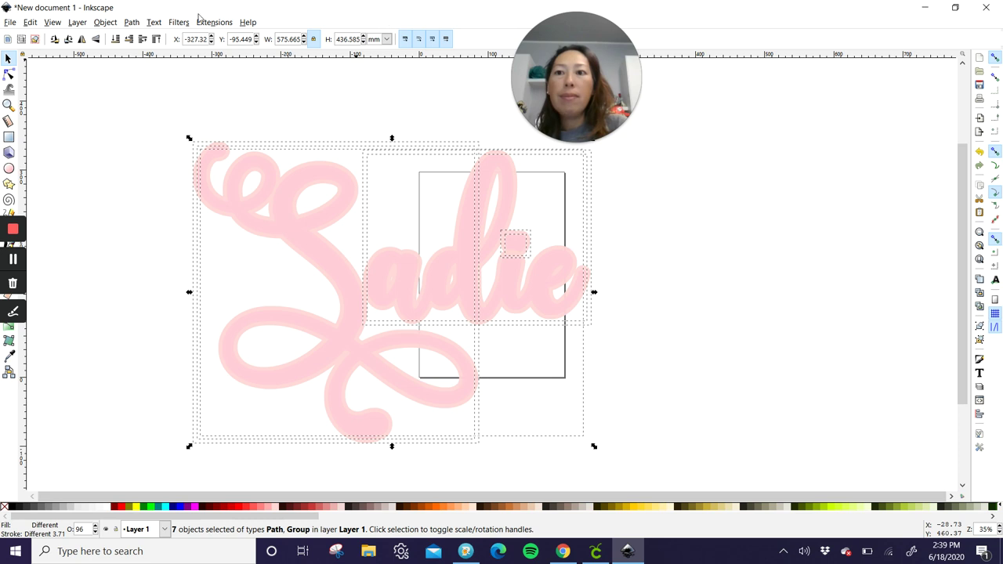
{"action": "left_click", "coordinate": [132, 23]}
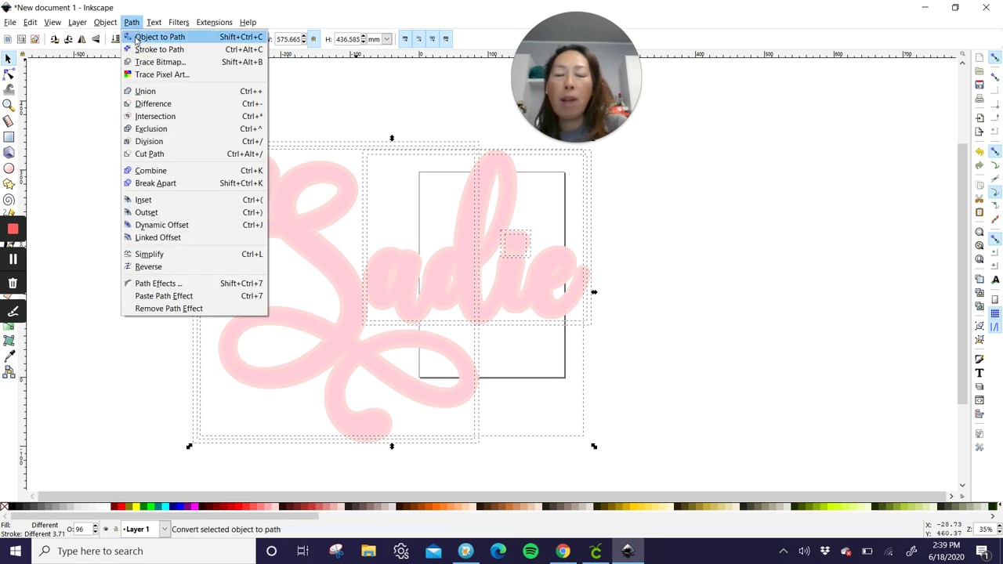
{"action": "left_click", "coordinate": [149, 37]}
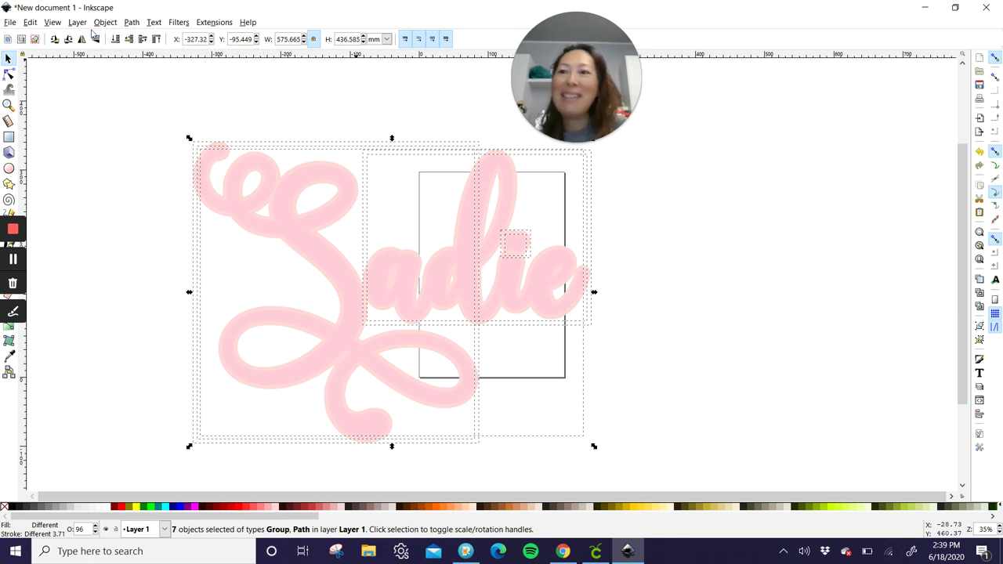
Create a new blank document for the llama artwork
{"action": "left_click", "coordinate": [8, 22]}
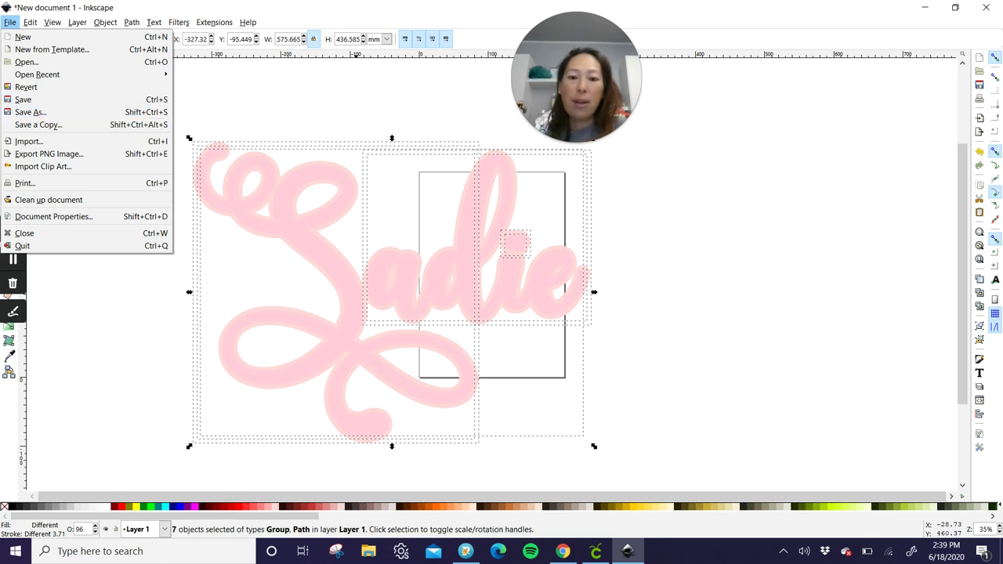
{"action": "left_click", "coordinate": [718, 334]}
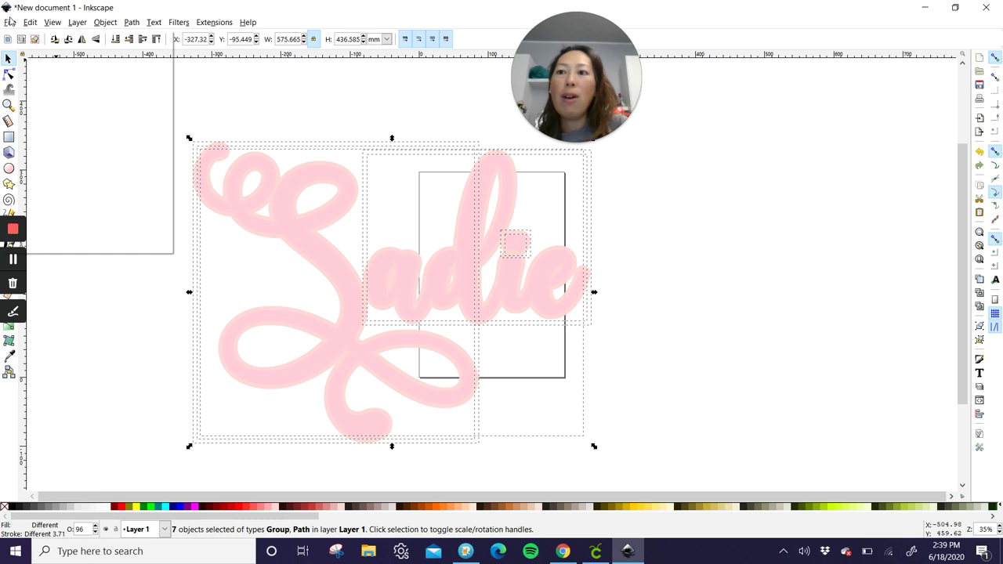
{"action": "left_click", "coordinate": [9, 21]}
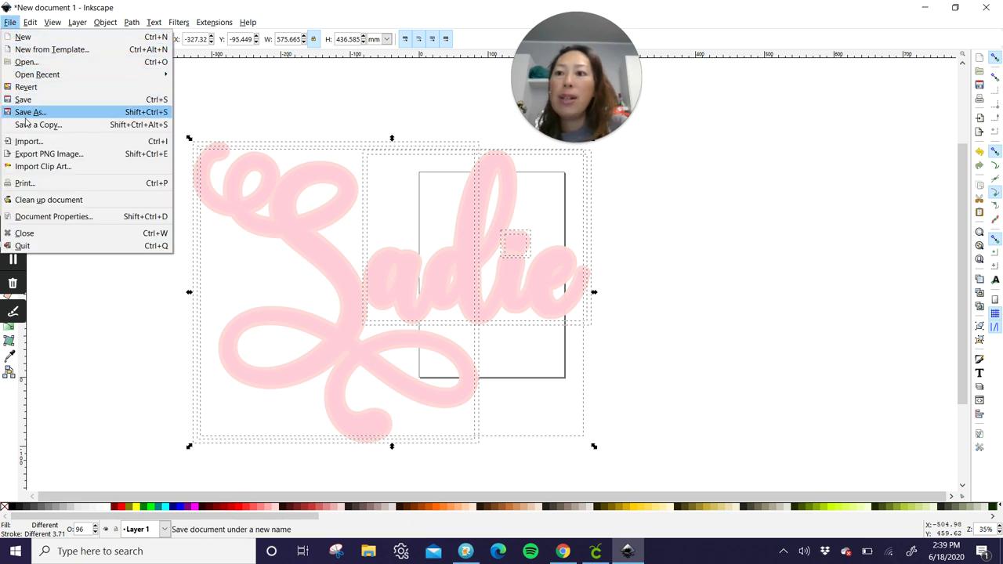
{"action": "left_click", "coordinate": [43, 43]}
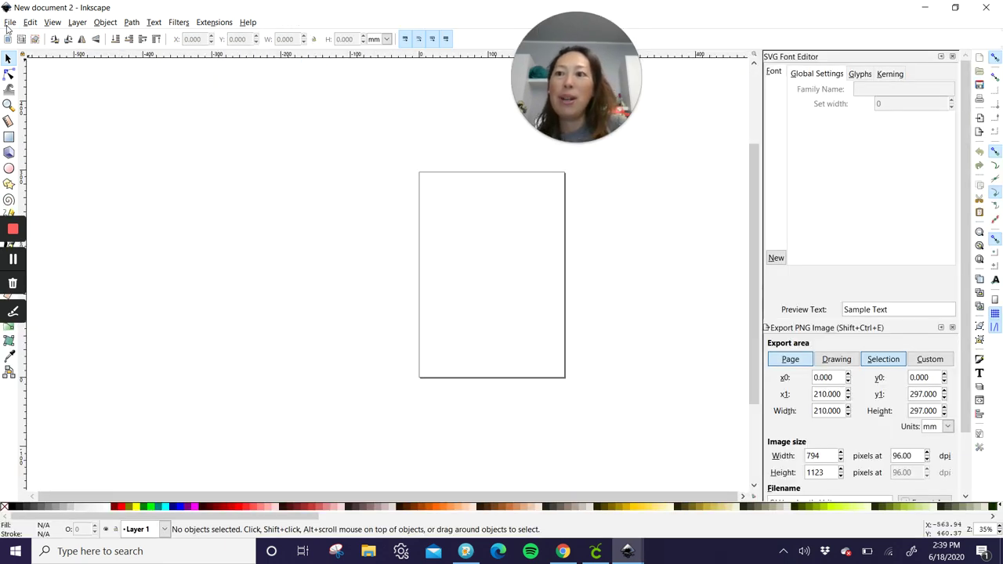
Import the white llama artwork with the colorful blanket from the Desktop into the new document
{"action": "left_click", "coordinate": [9, 23]}
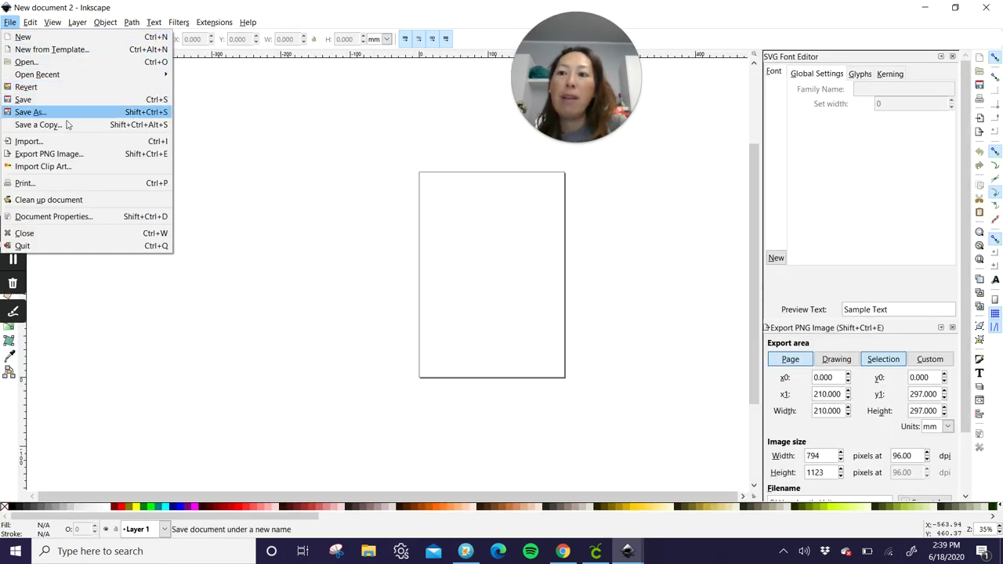
{"action": "left_click", "coordinate": [66, 144]}
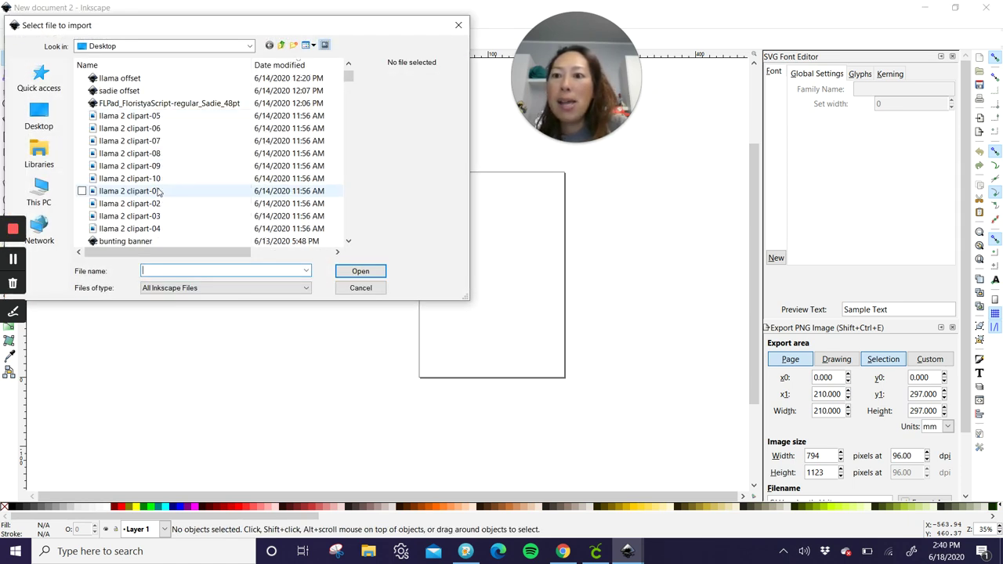
{"action": "scroll", "coordinate": [151, 93], "scroll_direction": "down", "scroll_amount": 3}
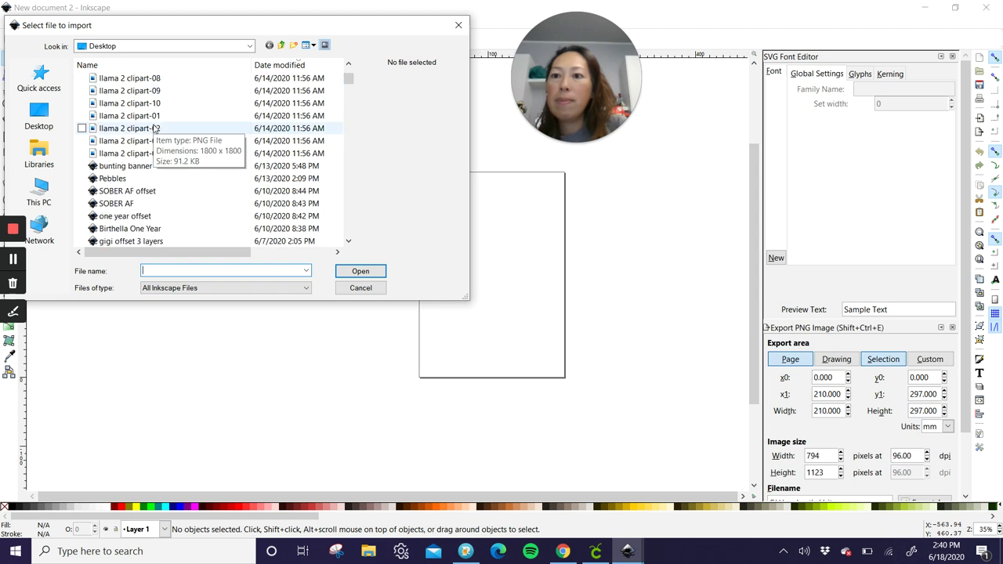
{"action": "scroll", "coordinate": [154, 129], "scroll_direction": "down", "scroll_amount": 3}
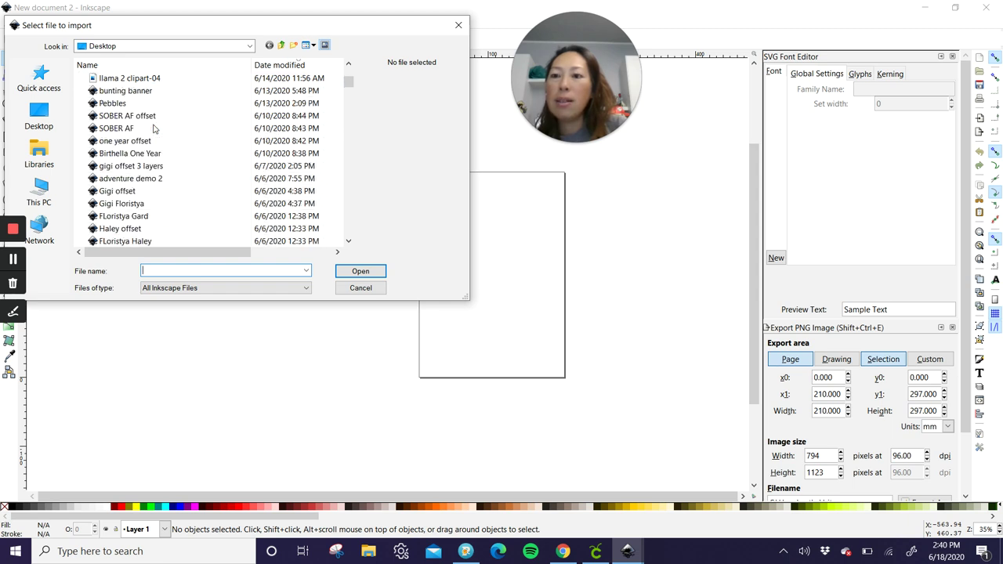
{"action": "scroll", "coordinate": [154, 128], "scroll_direction": "down", "scroll_amount": 1}
{"action": "double_click", "coordinate": [134, 202]}
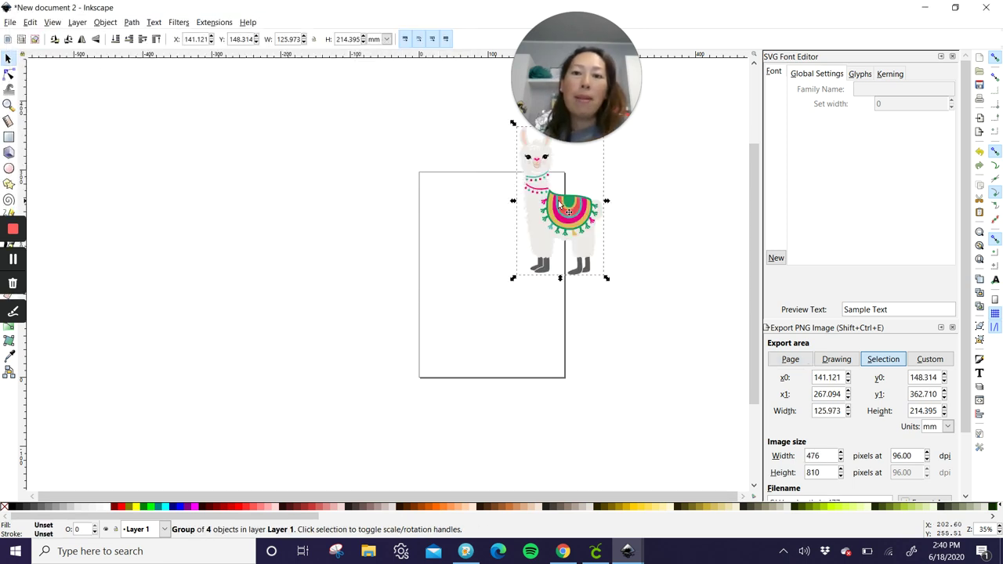
Move the llama off the page, lock its width-to-height ratio, enlarge it to about 271 by 462 mm, and deselect it
{"action": "left_click_drag", "start_coordinate": [544, 221], "coordinate": [218, 220]}
{"action": "left_click", "coordinate": [313, 39]}
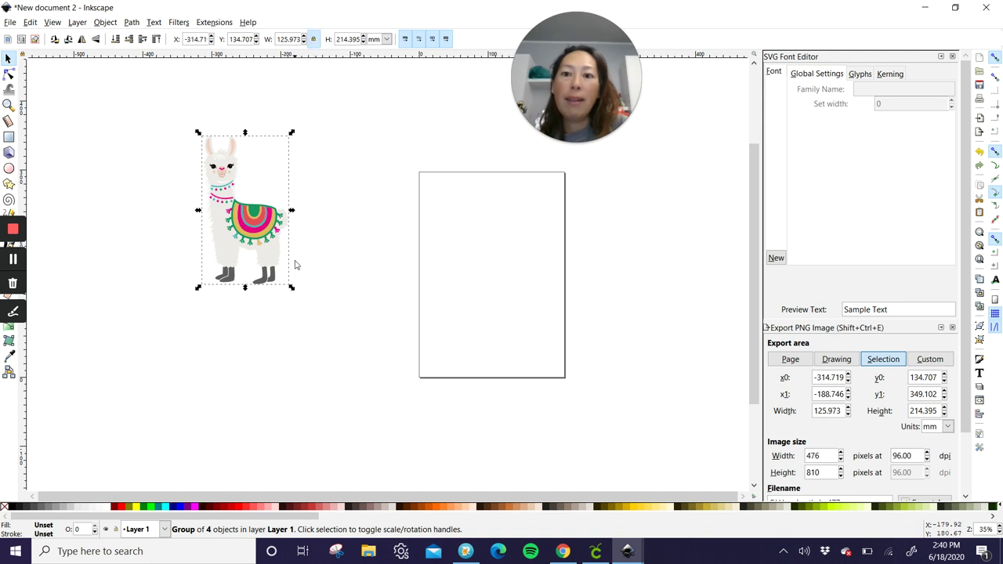
{"action": "left_click_drag", "start_coordinate": [290, 287], "coordinate": [470, 459]}
{"action": "left_click_drag", "start_coordinate": [352, 325], "coordinate": [408, 293]}
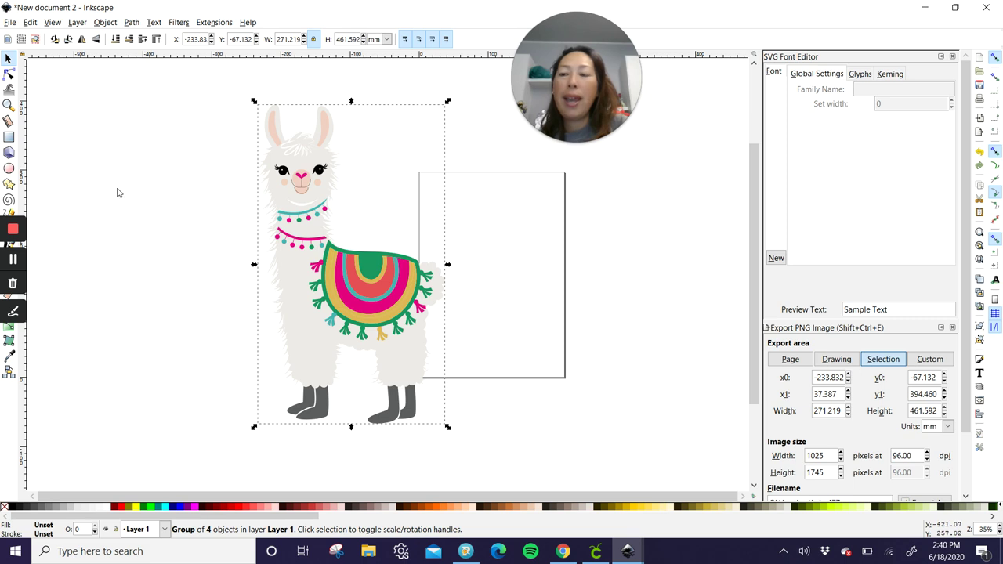
{"action": "left_click", "coordinate": [132, 115]}
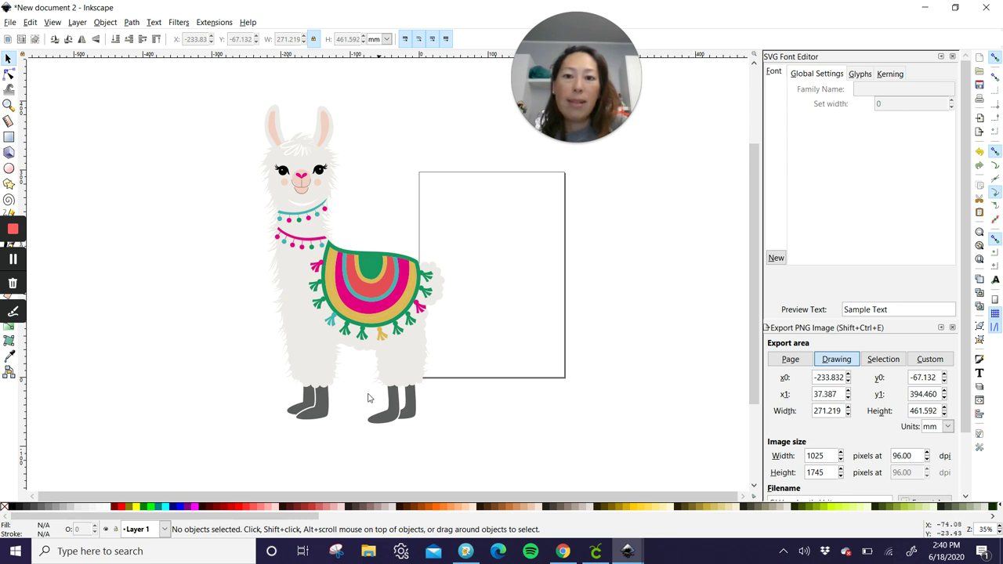
Restore the llama document's window from full screen and enlarge it in both directions to show the full set of tools
{"action": "left_click", "coordinate": [955, 7]}
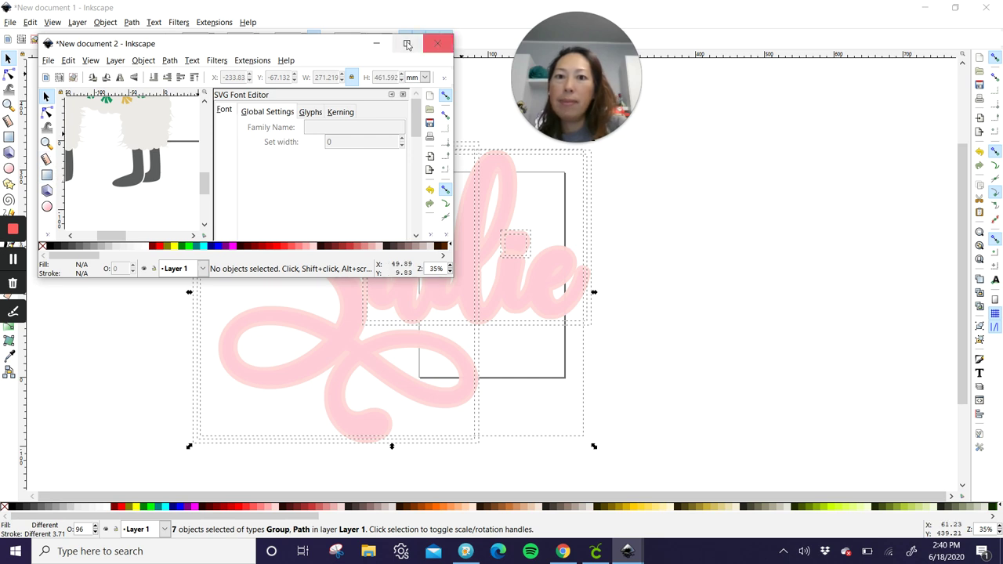
{"action": "left_click_drag", "start_coordinate": [294, 277], "coordinate": [295, 474]}
{"action": "left_click_drag", "start_coordinate": [452, 293], "coordinate": [876, 304]}
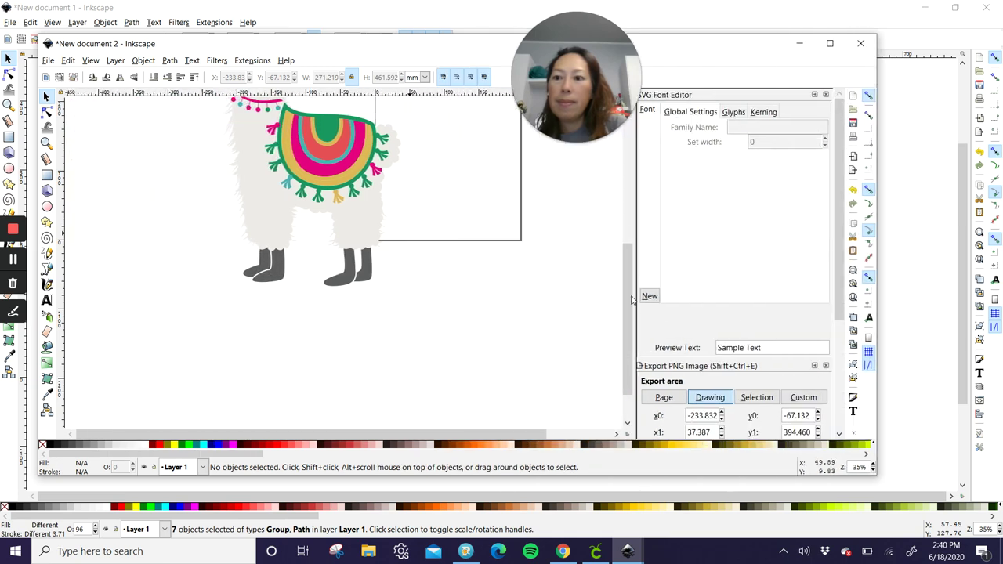
Use the Paint Bucket with a bright green fill and 20 mm growth to cover the llama's head, body, blanket's upper edge and tail
{"action": "left_click", "coordinate": [47, 347]}
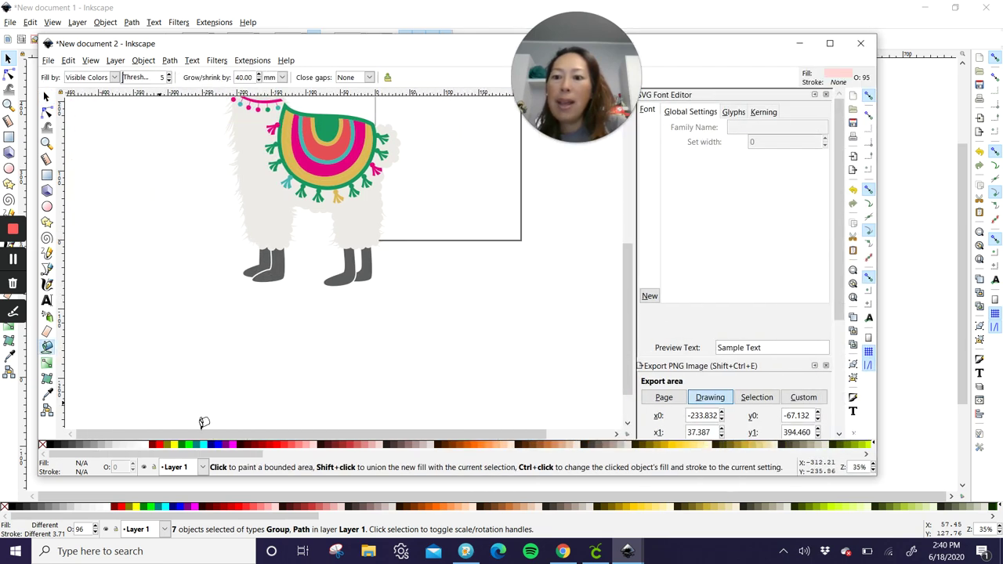
{"action": "left_click", "coordinate": [193, 444]}
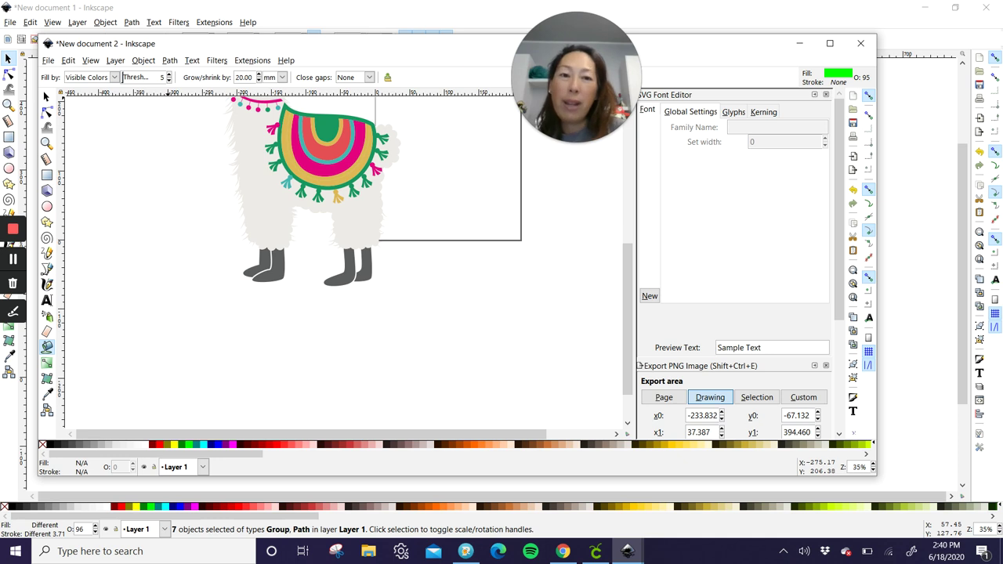
{"action": "scroll", "coordinate": [180, 304], "scroll_direction": "up", "scroll_amount": 3}
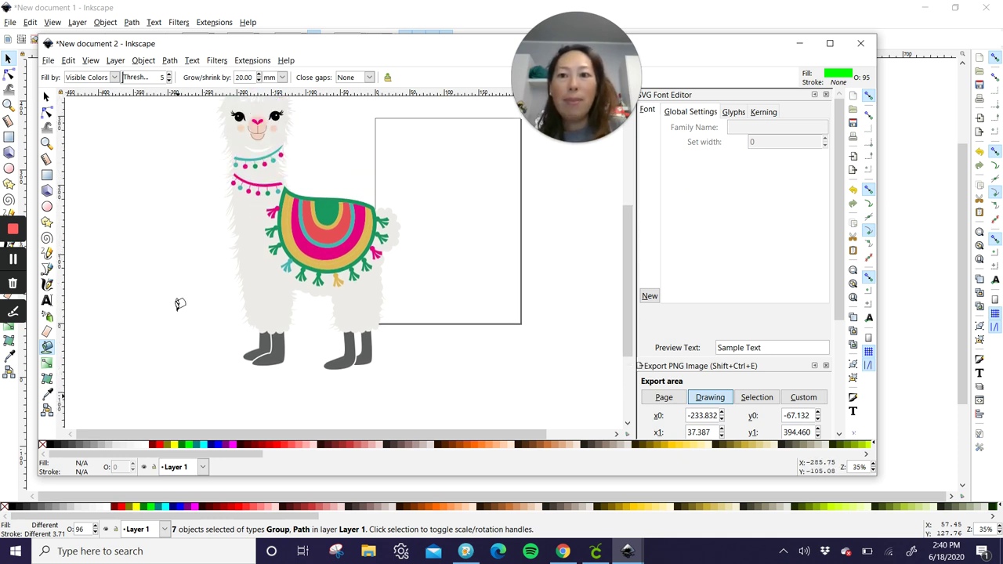
{"action": "scroll", "coordinate": [179, 304], "scroll_direction": "up", "scroll_amount": 2}
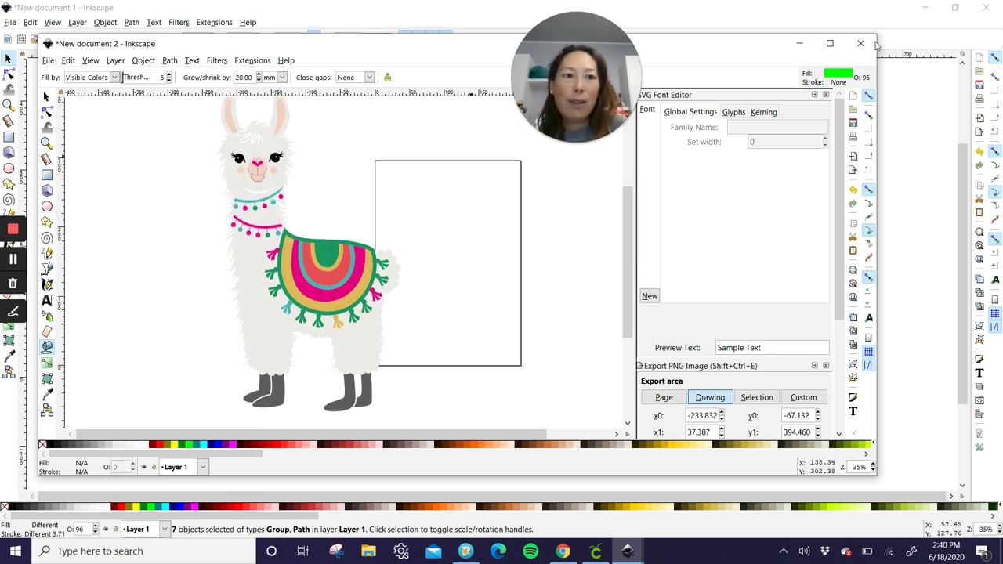
{"action": "left_click", "coordinate": [256, 145]}
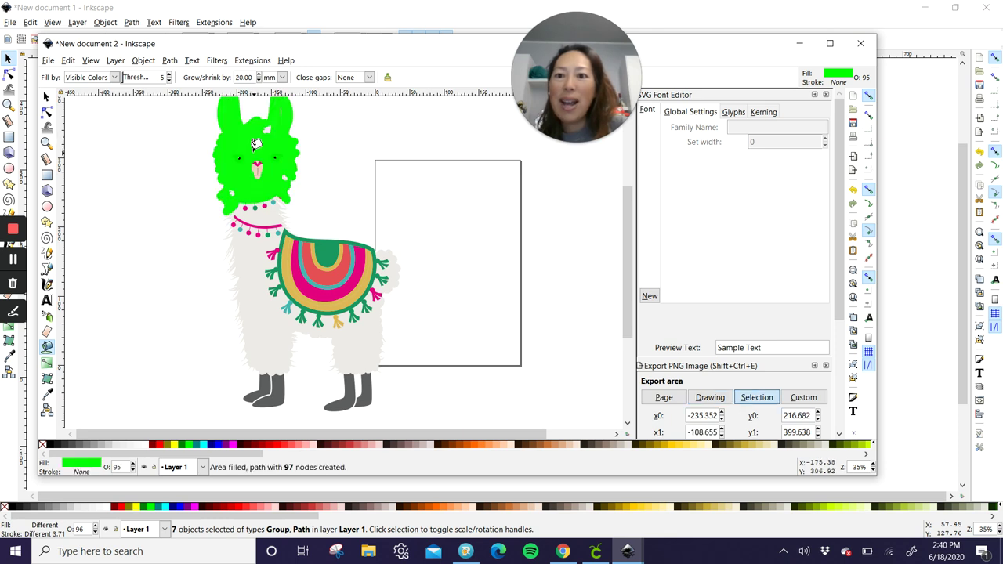
{"action": "left_click", "coordinate": [251, 247]}
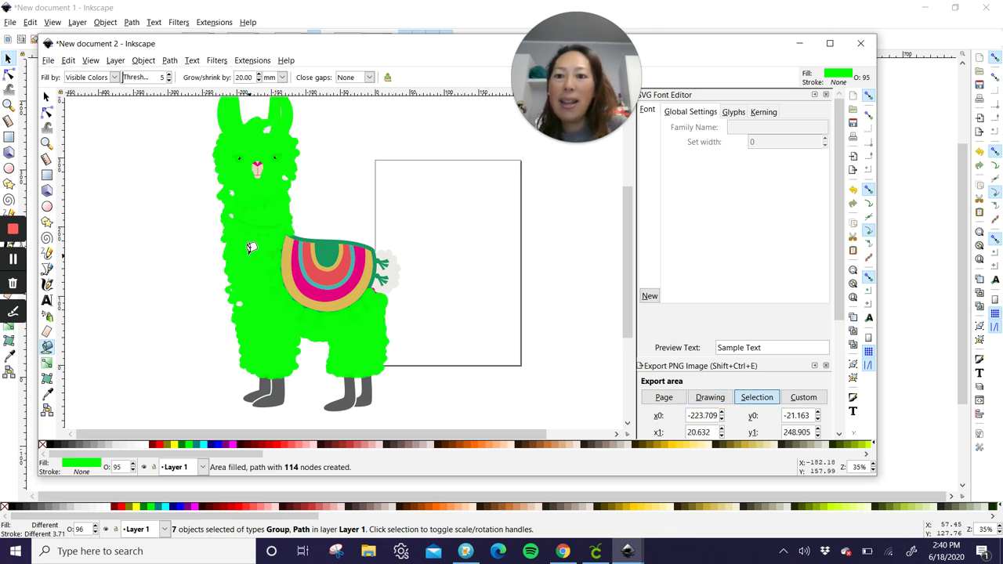
{"action": "left_click", "coordinate": [332, 244]}
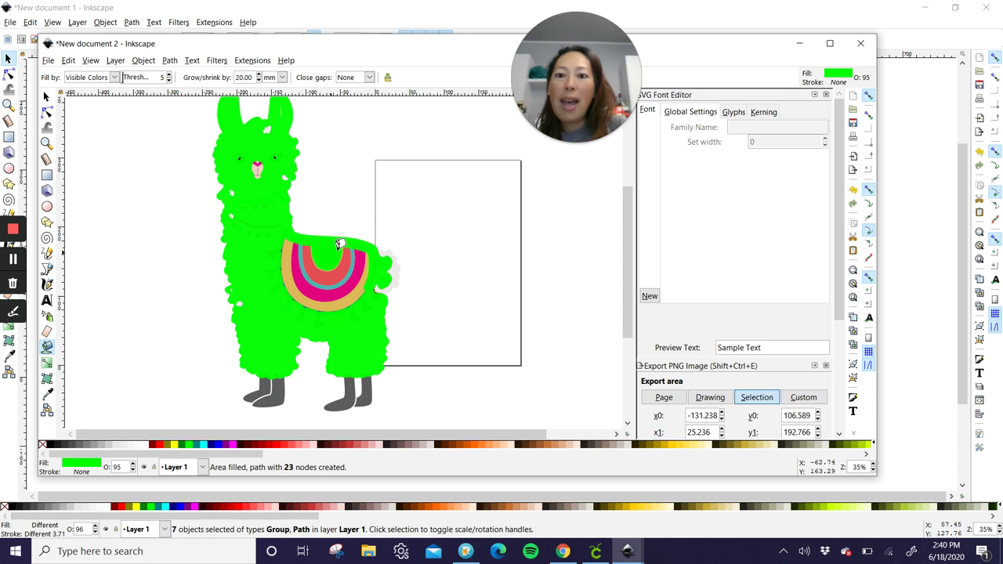
{"action": "left_click", "coordinate": [396, 253]}
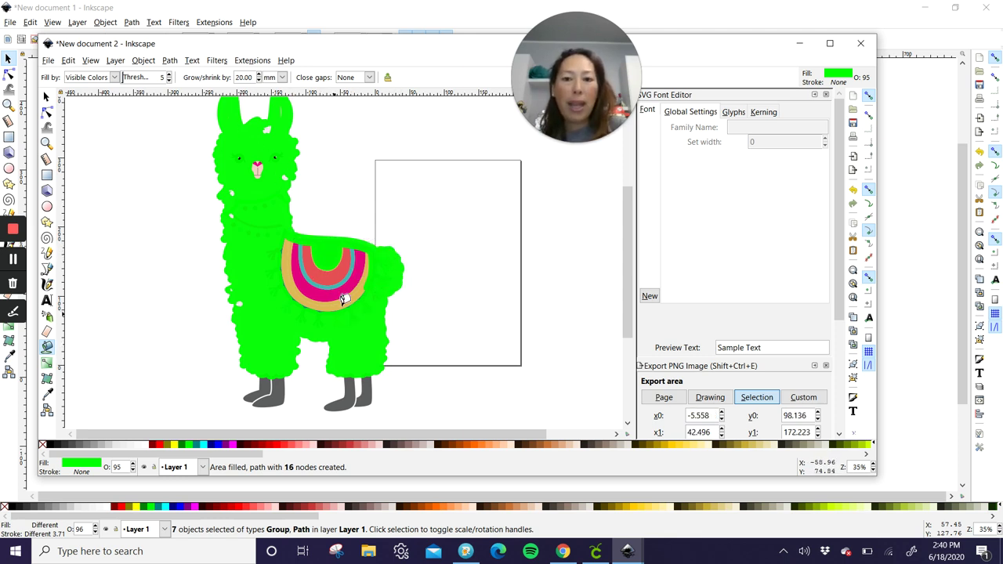
Fill the llama's four grey feet with the same grown bright green offset, and deselect everything
{"action": "left_click", "coordinate": [269, 382]}
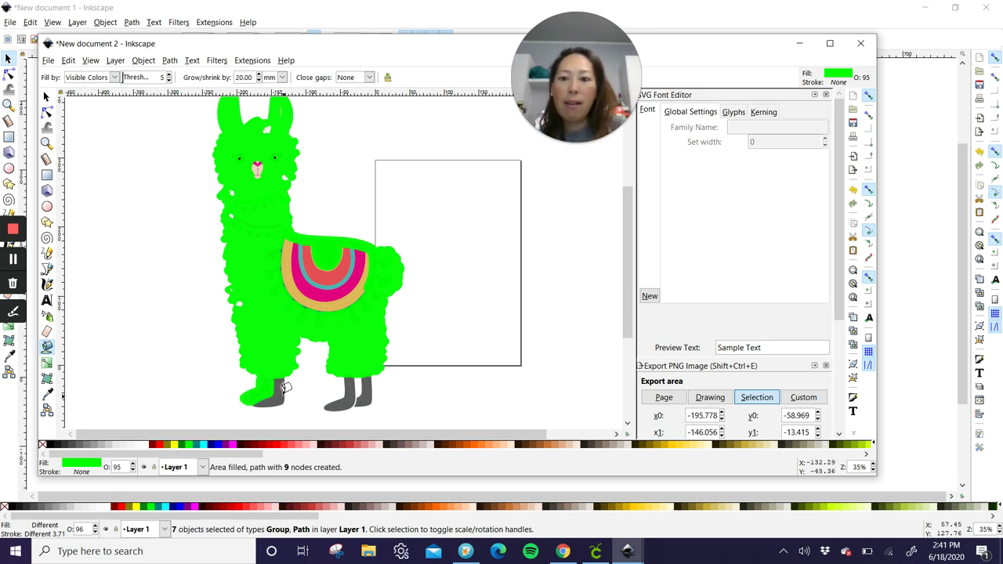
{"action": "left_click", "coordinate": [342, 399]}
{"action": "left_click", "coordinate": [367, 391]}
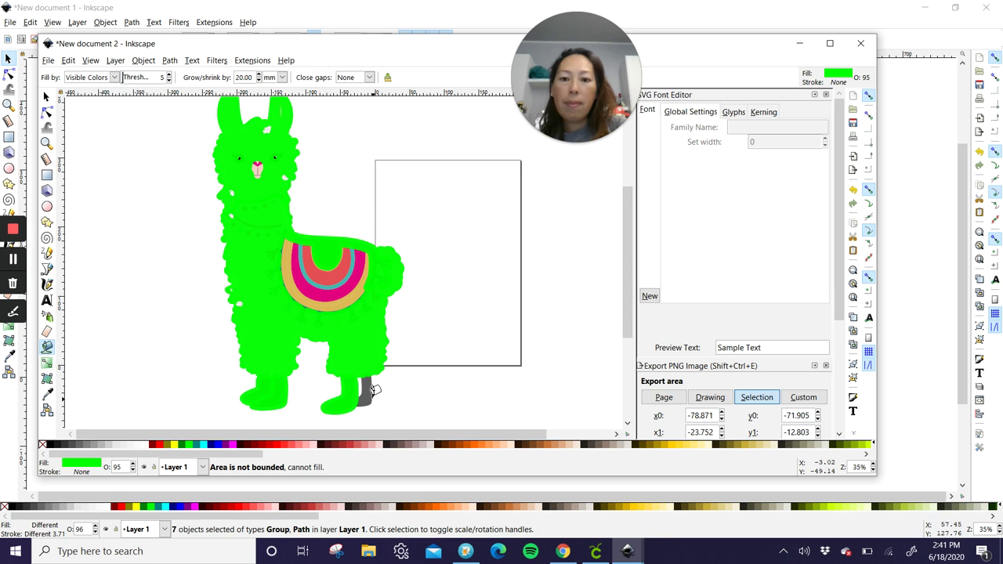
{"action": "left_click", "coordinate": [365, 391]}
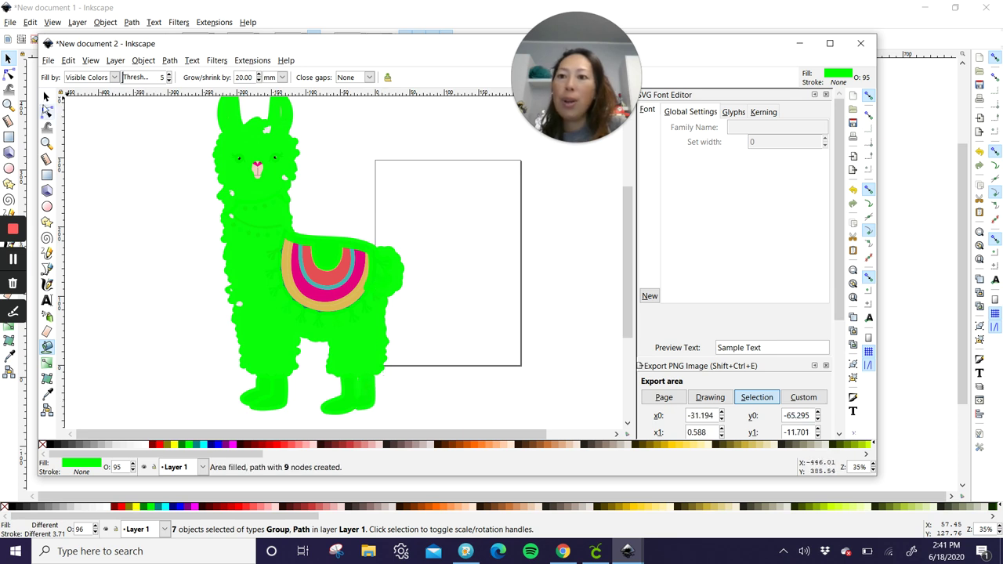
{"action": "left_click", "coordinate": [46, 97]}
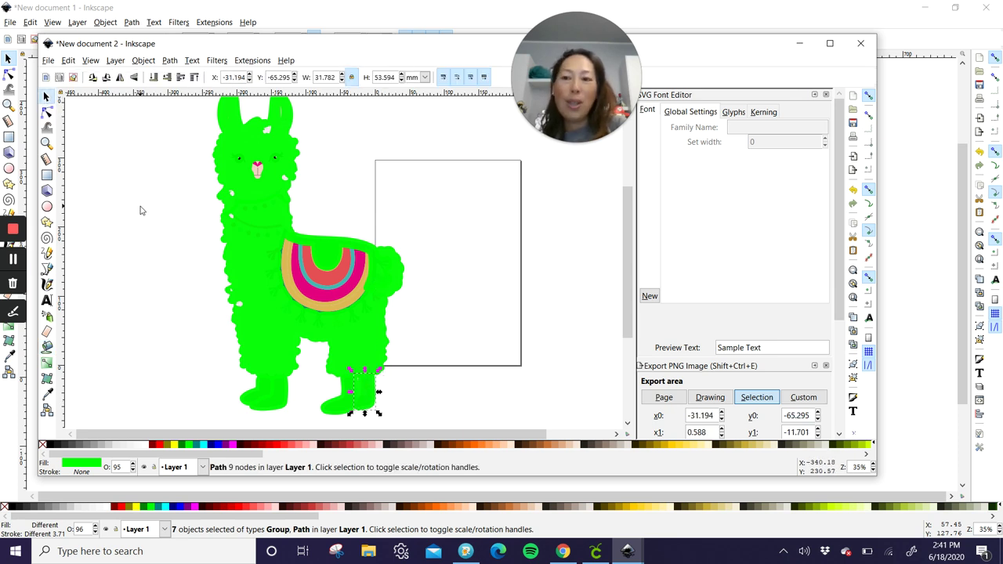
{"action": "left_click", "coordinate": [141, 210]}
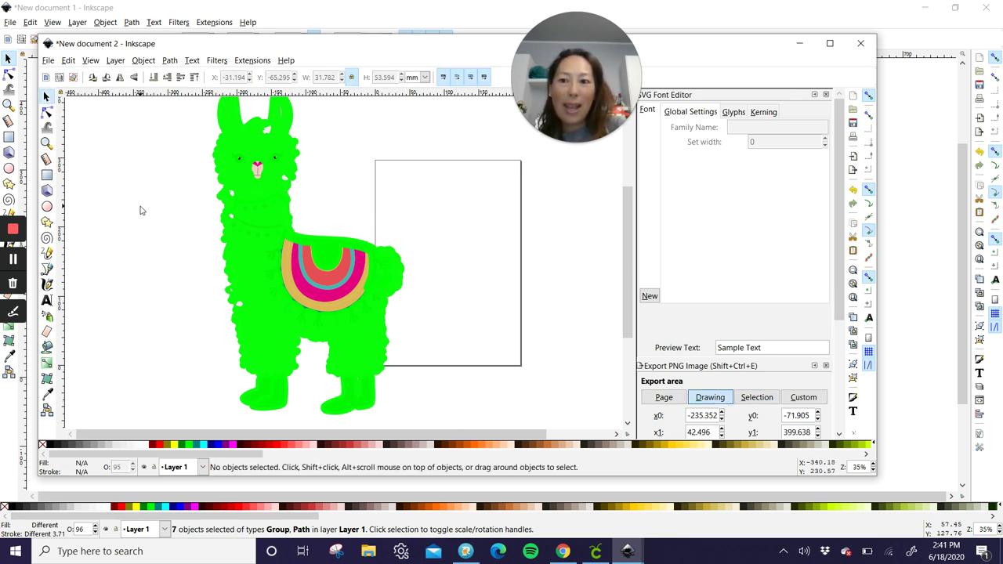
Add a second, larger offset over the green llama with the Paint Bucket, using a light pink fill and 40 mm growth
{"action": "left_click", "coordinate": [47, 347]}
{"action": "left_click", "coordinate": [311, 447]}
{"action": "left_click_drag", "start_coordinate": [251, 79], "coordinate": [196, 77]}
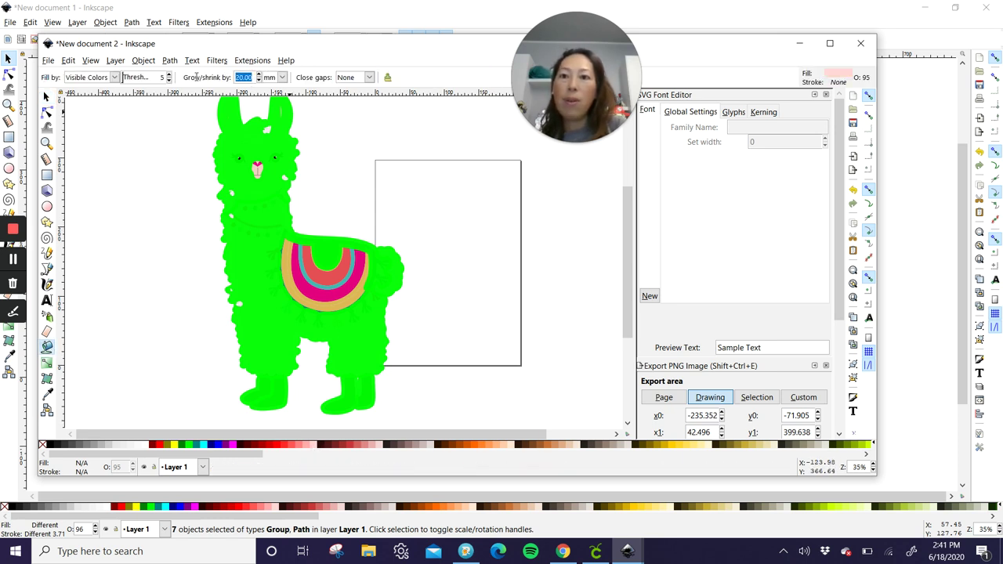
{"action": "type", "text": "4"}
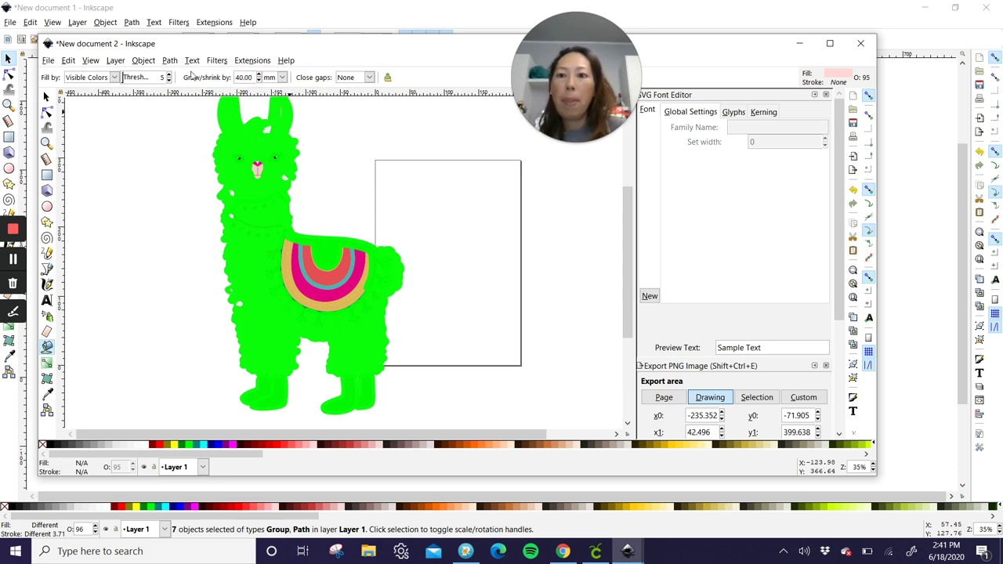
{"action": "left_click", "coordinate": [255, 133]}
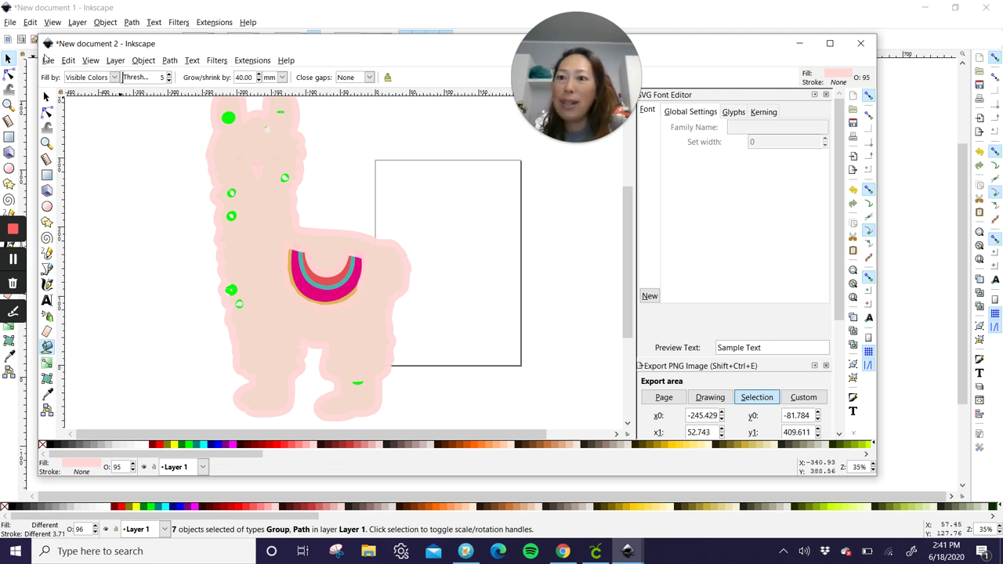
{"action": "left_click", "coordinate": [48, 62]}
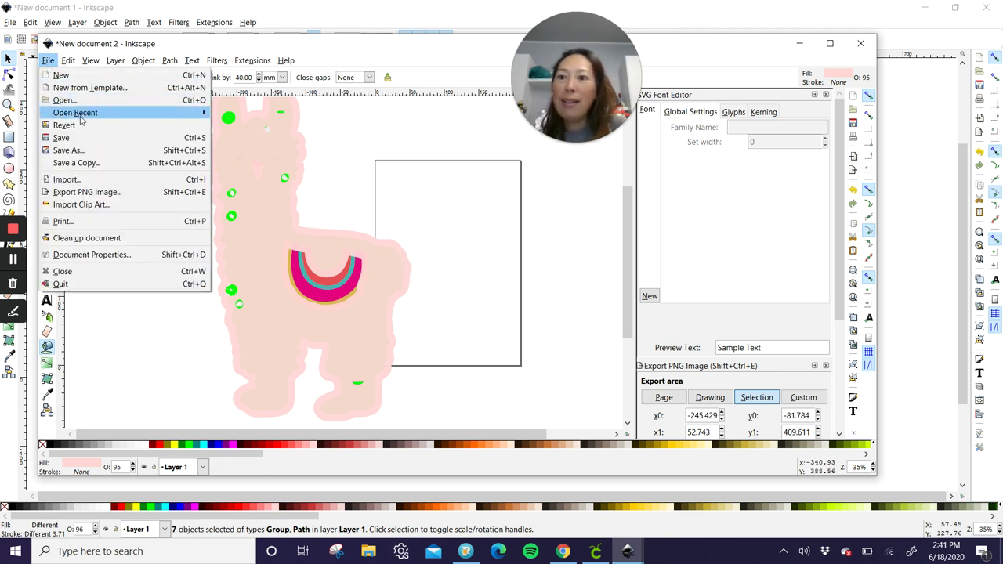
{"action": "left_click", "coordinate": [97, 157]}
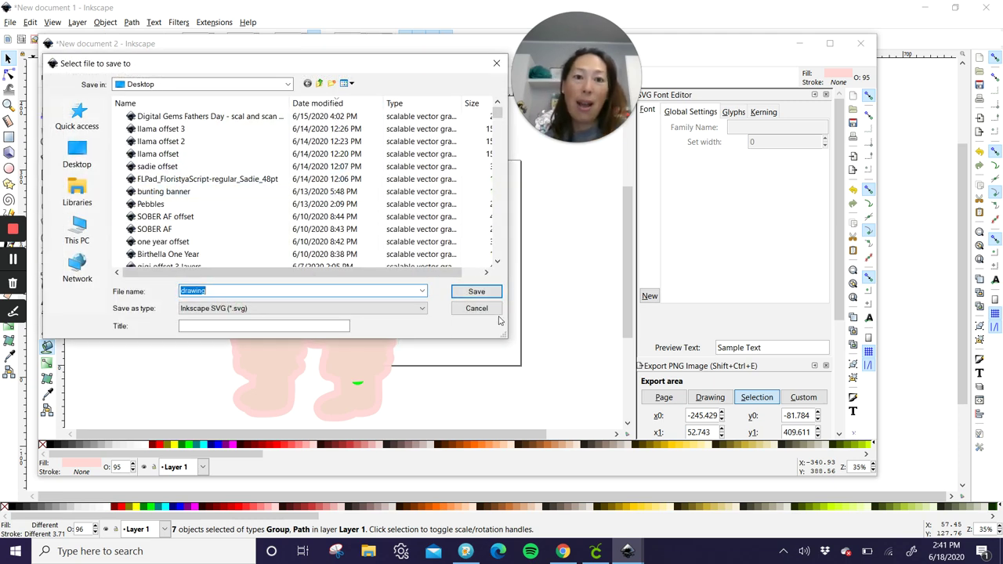
{"action": "left_click", "coordinate": [496, 64]}
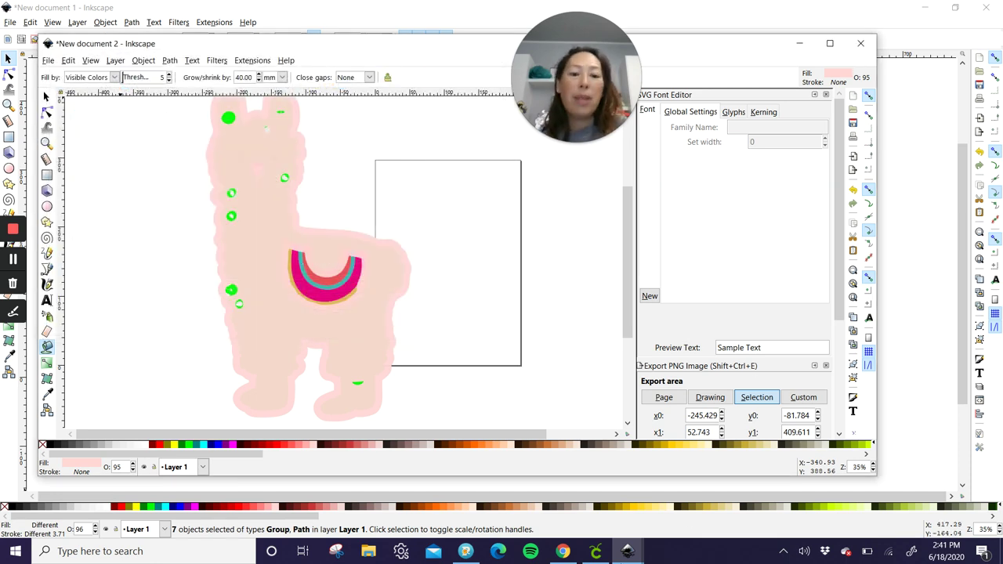
Switch to Cricut Design Space, start a new image upload, and browse to the Desktop folder
{"action": "left_click", "coordinate": [596, 552]}
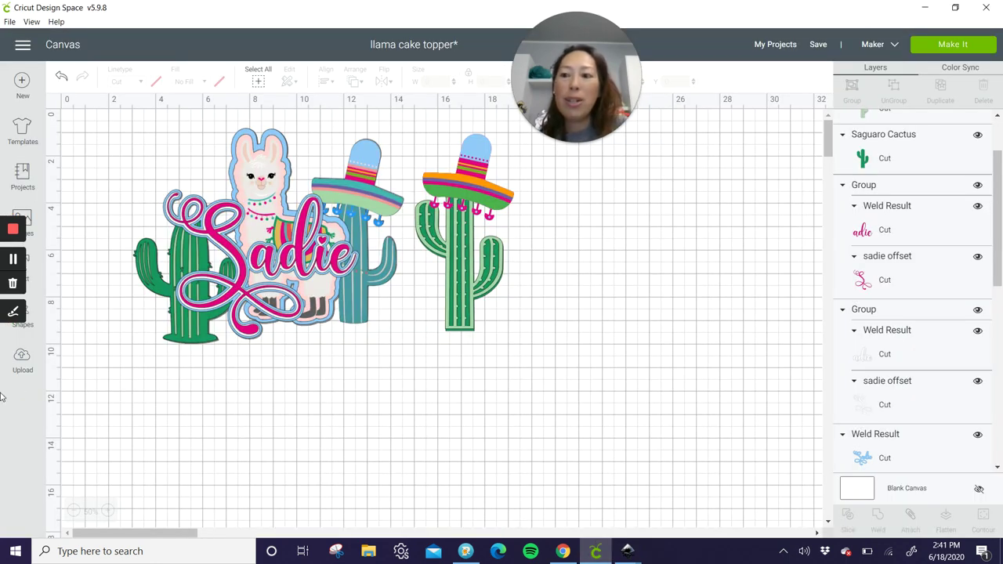
{"action": "left_click", "coordinate": [24, 360]}
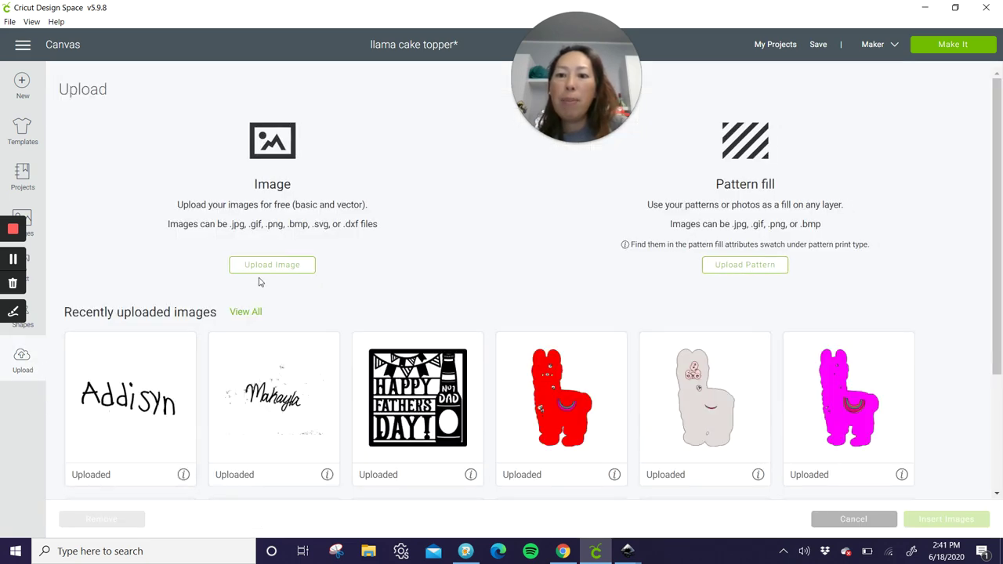
{"action": "left_click", "coordinate": [284, 267]}
{"action": "left_click", "coordinate": [513, 284]}
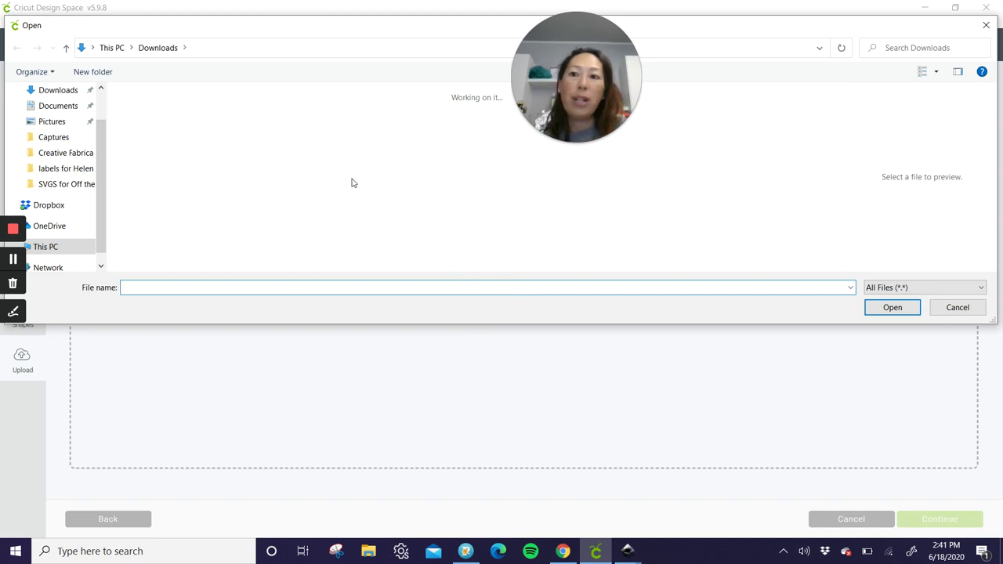
{"action": "scroll", "coordinate": [217, 163], "scroll_direction": "down", "scroll_amount": 3}
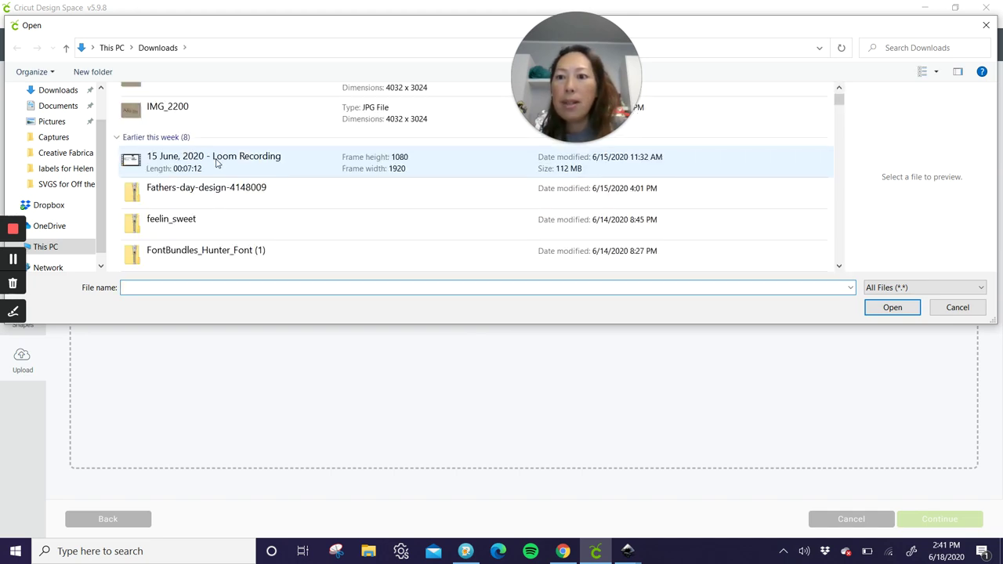
{"action": "left_click", "coordinate": [73, 109]}
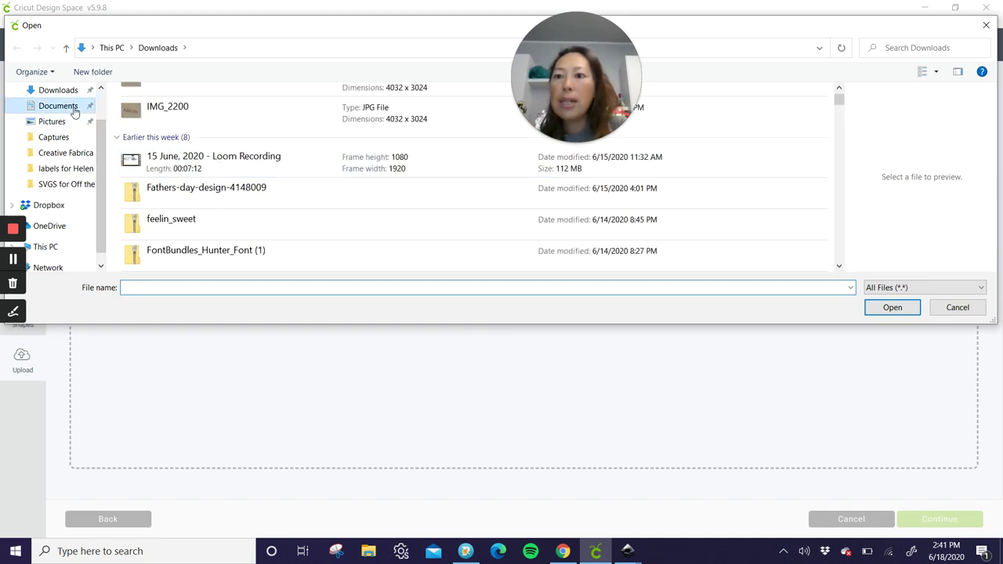
{"action": "left_click", "coordinate": [54, 117]}
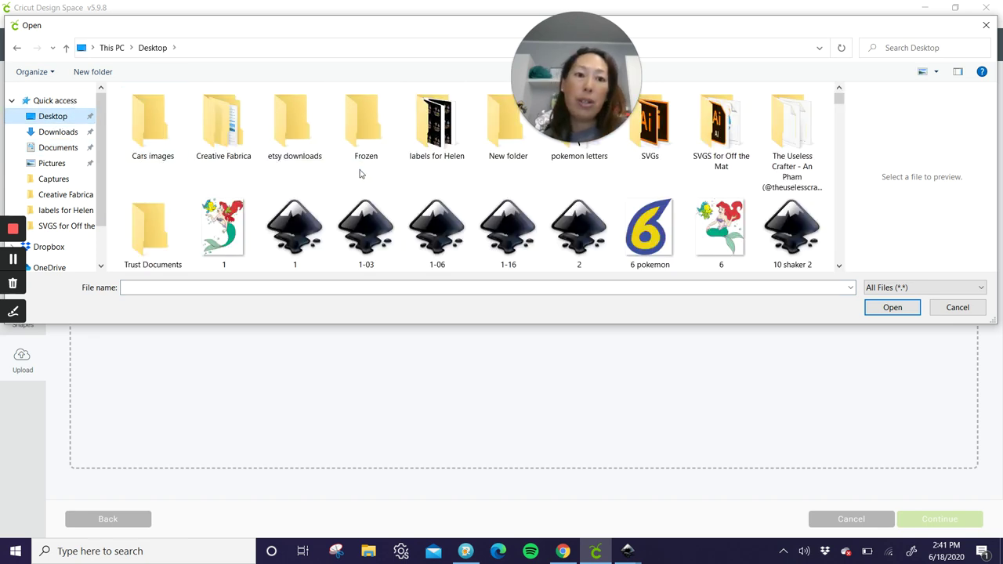
Upload the llama offset 3 file from the Desktop and save it to the image library
{"action": "scroll", "coordinate": [360, 174], "scroll_direction": "down", "scroll_amount": 10}
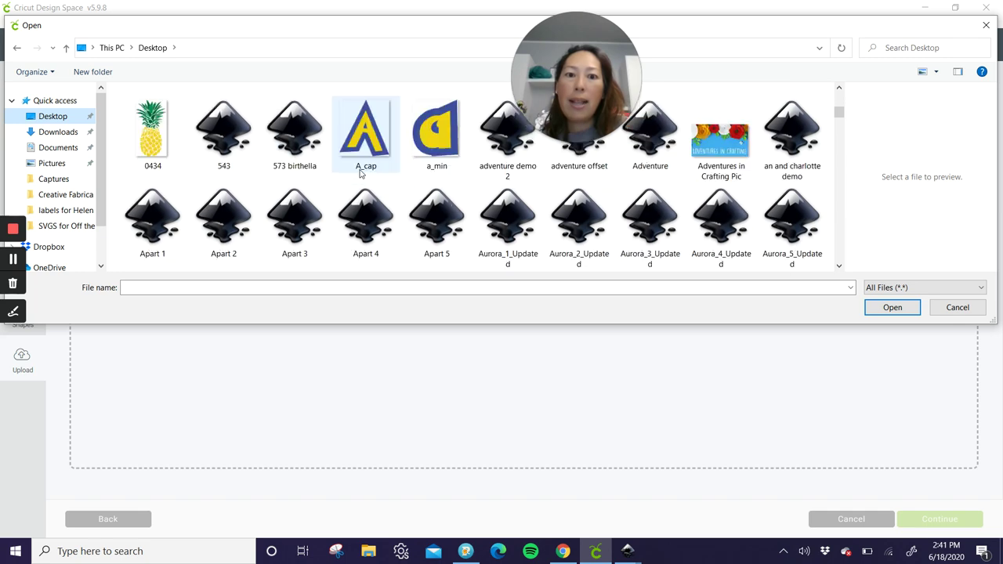
{"action": "scroll", "coordinate": [361, 174], "scroll_direction": "down", "scroll_amount": 8}
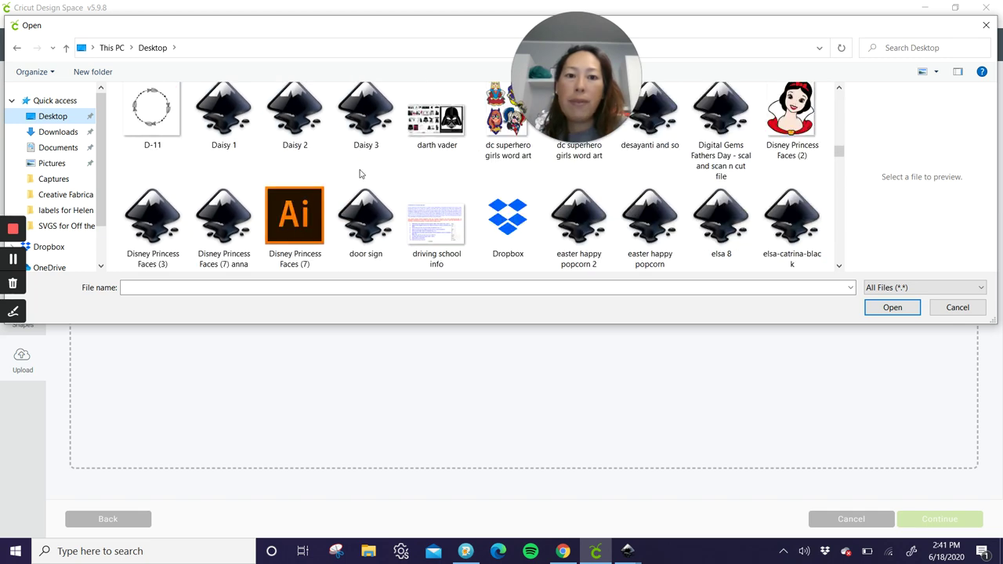
{"action": "scroll", "coordinate": [361, 173], "scroll_direction": "down", "scroll_amount": 8}
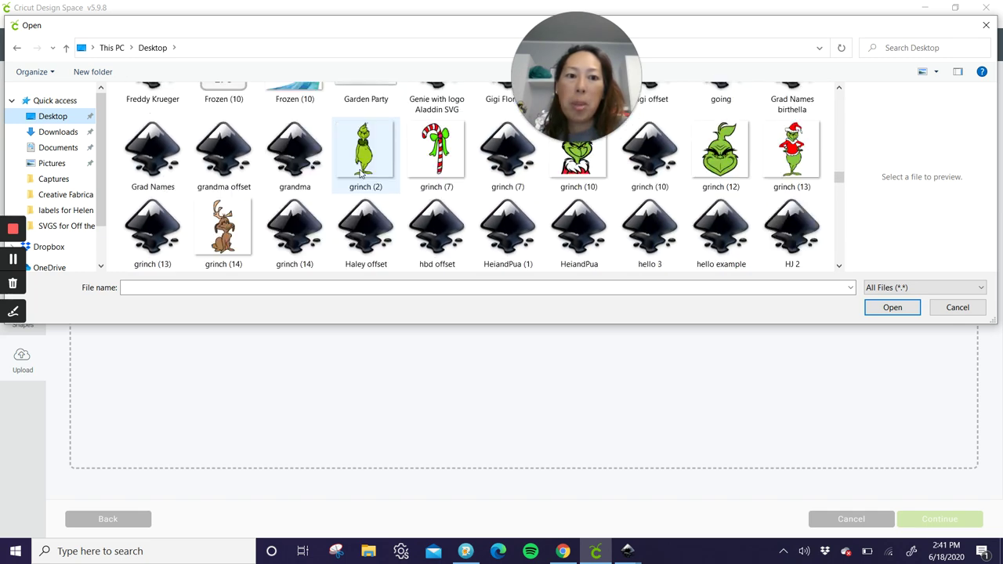
{"action": "scroll", "coordinate": [360, 174], "scroll_direction": "down", "scroll_amount": 4}
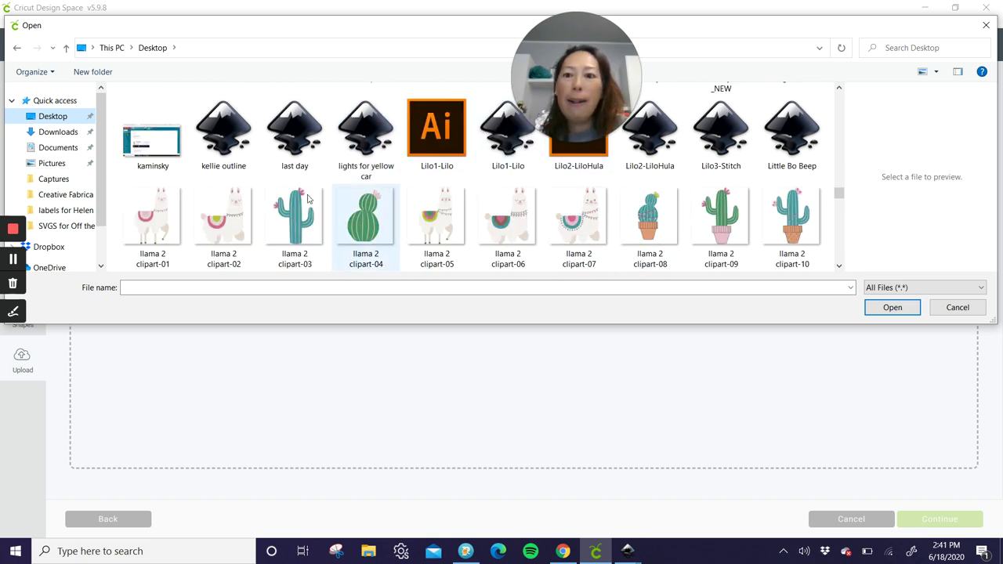
{"action": "scroll", "coordinate": [449, 226], "scroll_direction": "down", "scroll_amount": 1}
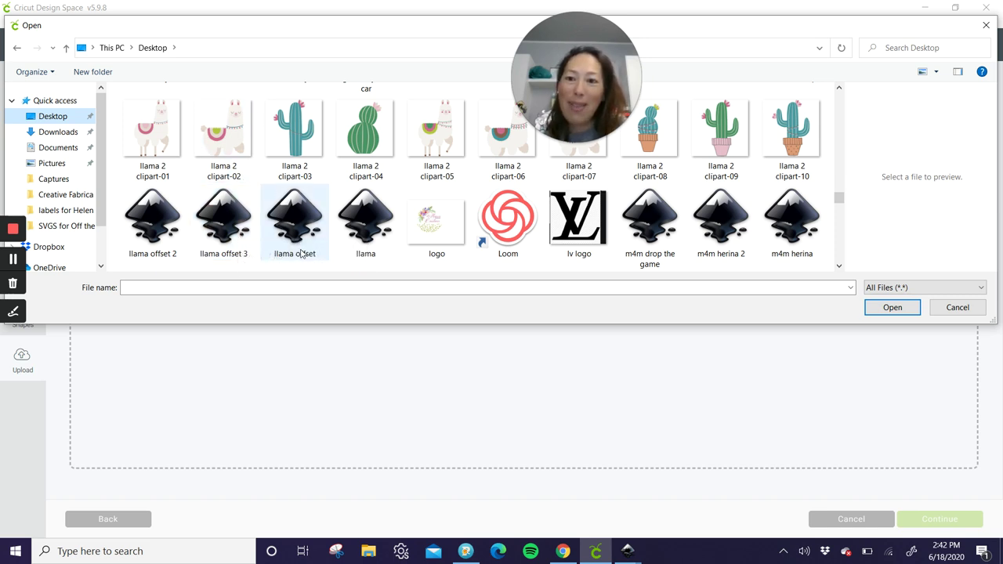
{"action": "left_click", "coordinate": [236, 229]}
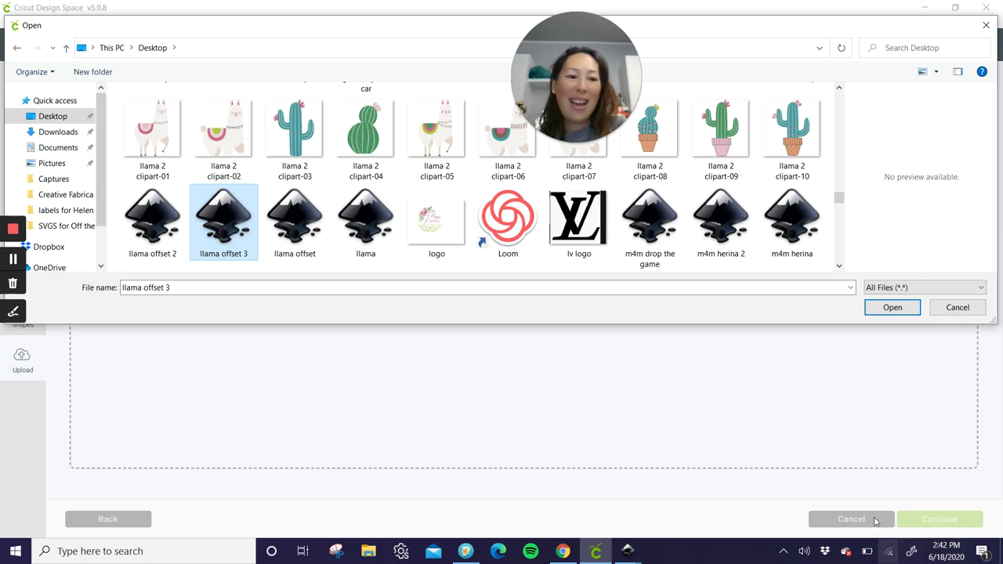
{"action": "left_click", "coordinate": [893, 308]}
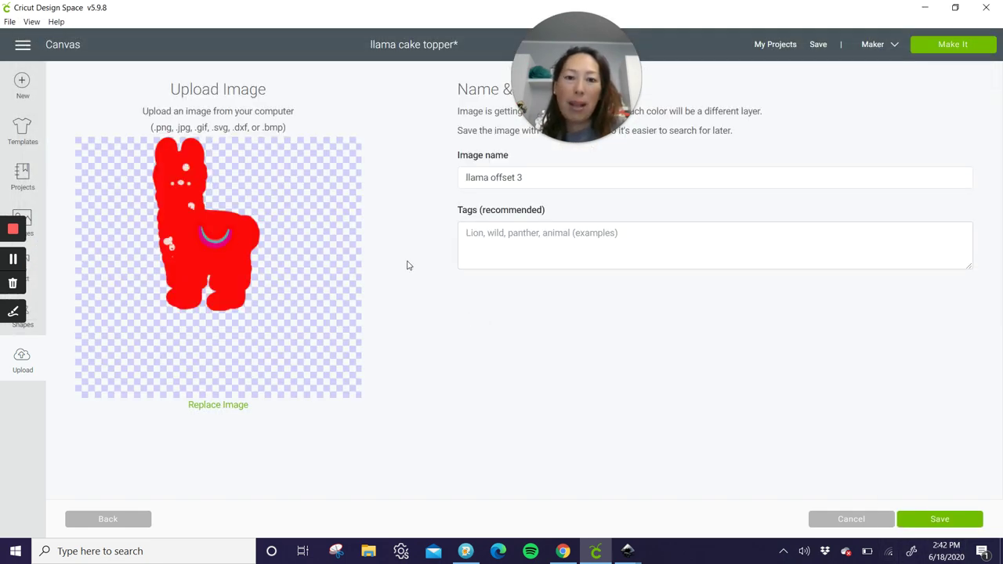
{"action": "left_click", "coordinate": [949, 518]}
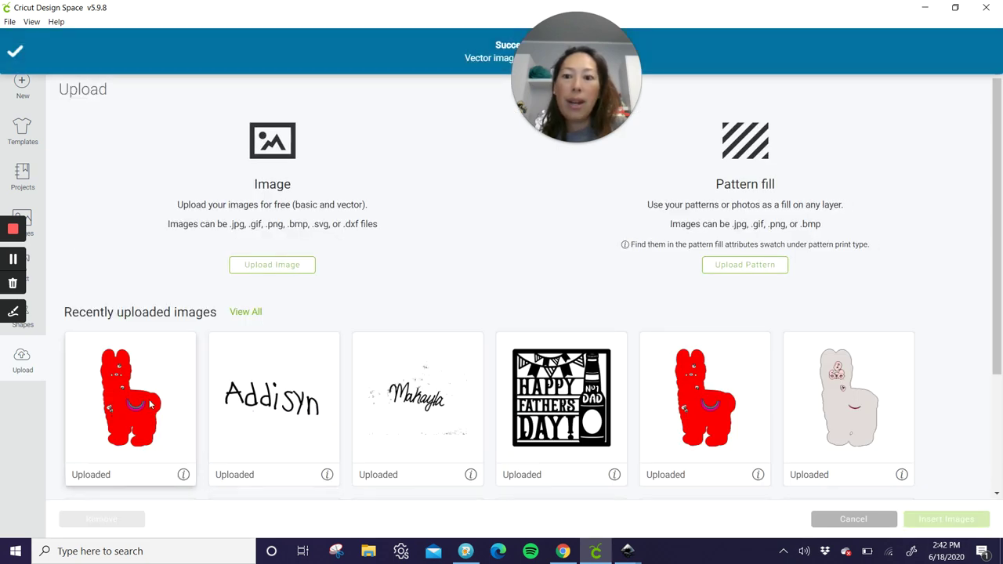
Insert the newly uploaded red llama offset and the pink name lettering from the recent uploads onto the canvas
{"action": "left_click", "coordinate": [151, 404]}
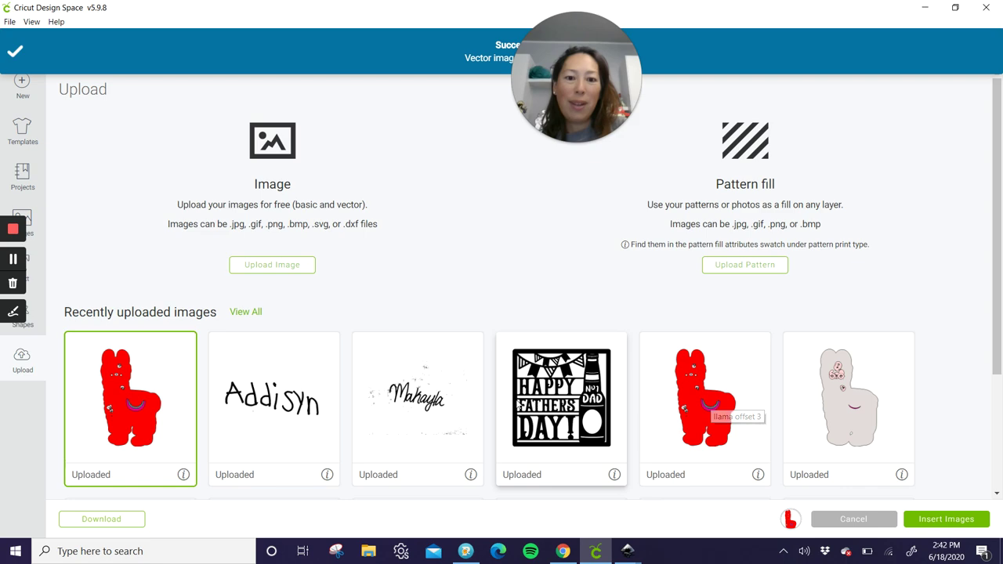
{"action": "scroll", "coordinate": [416, 404], "scroll_direction": "down", "scroll_amount": 3}
{"action": "left_click", "coordinate": [325, 404]}
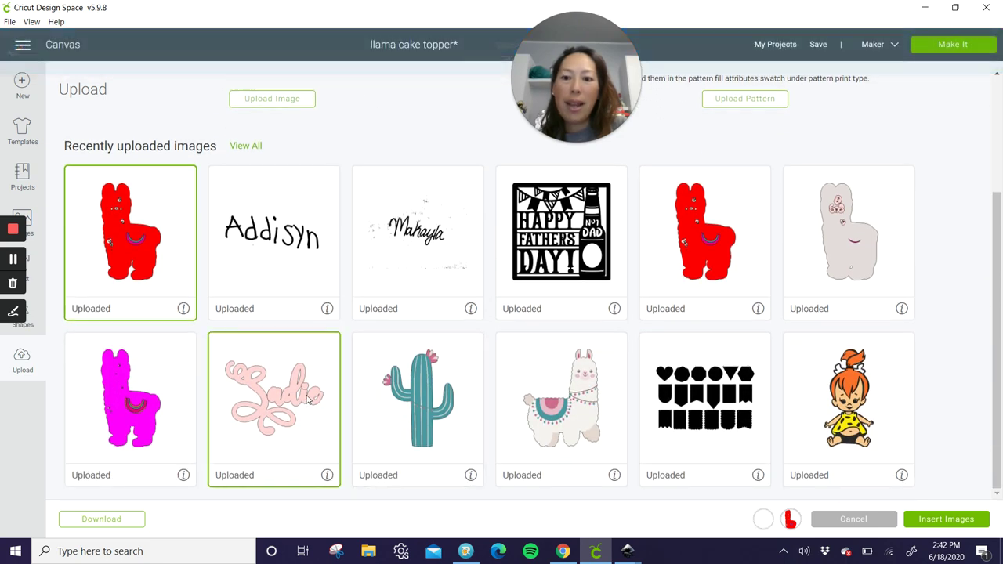
{"action": "left_click", "coordinate": [956, 520]}
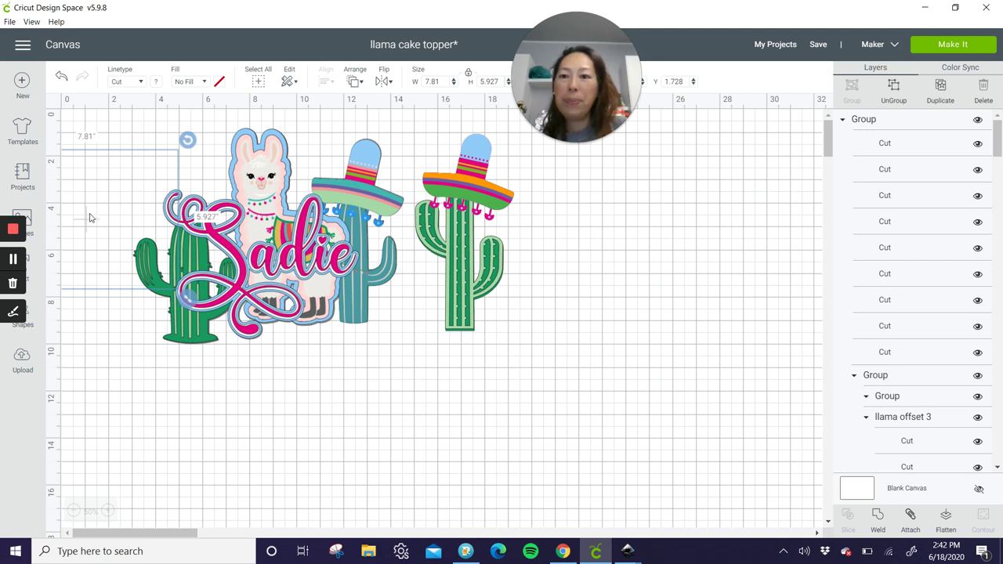
Move the red llama offset image away from the existing artwork into the empty canvas area below it
{"action": "left_click_drag", "start_coordinate": [89, 223], "coordinate": [600, 454]}
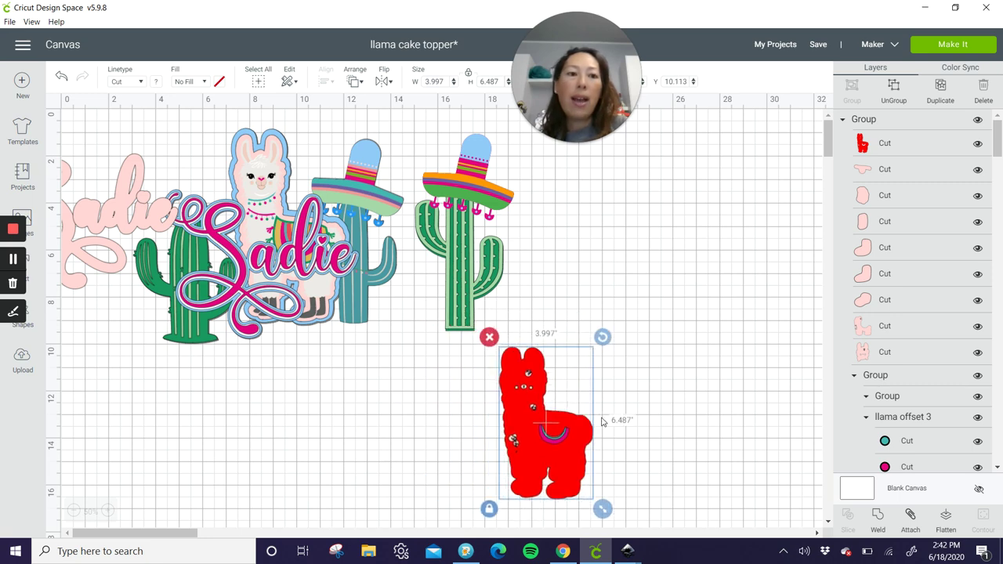
{"action": "scroll", "coordinate": [581, 389], "scroll_direction": "down", "scroll_amount": 2}
{"action": "scroll", "coordinate": [582, 389], "scroll_direction": "down", "scroll_amount": 4}
{"action": "left_click_drag", "start_coordinate": [552, 233], "coordinate": [359, 350]}
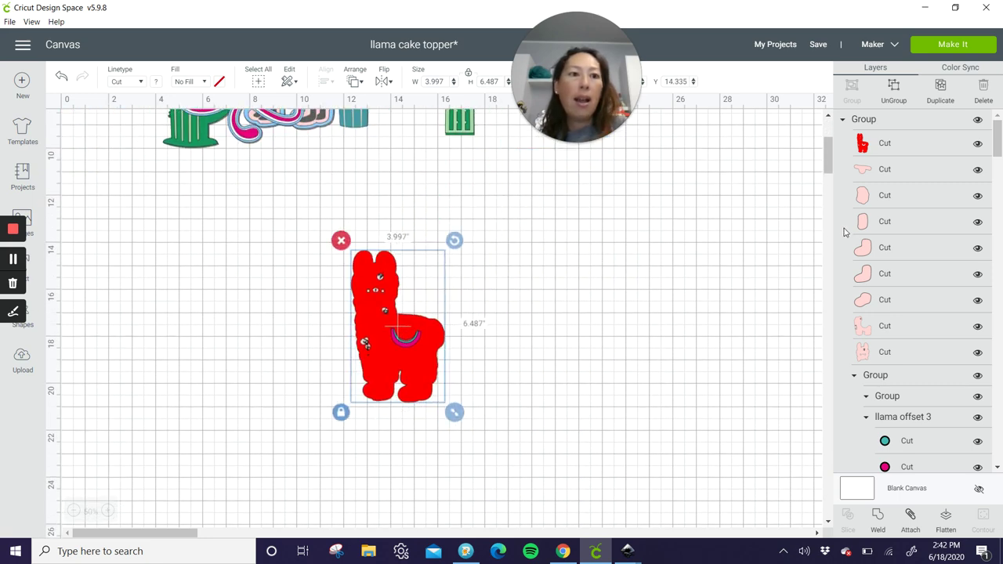
Ungroup the llama image, move the red offset layer off to its side, and hide all of that layer's contours
{"action": "left_click", "coordinate": [889, 93]}
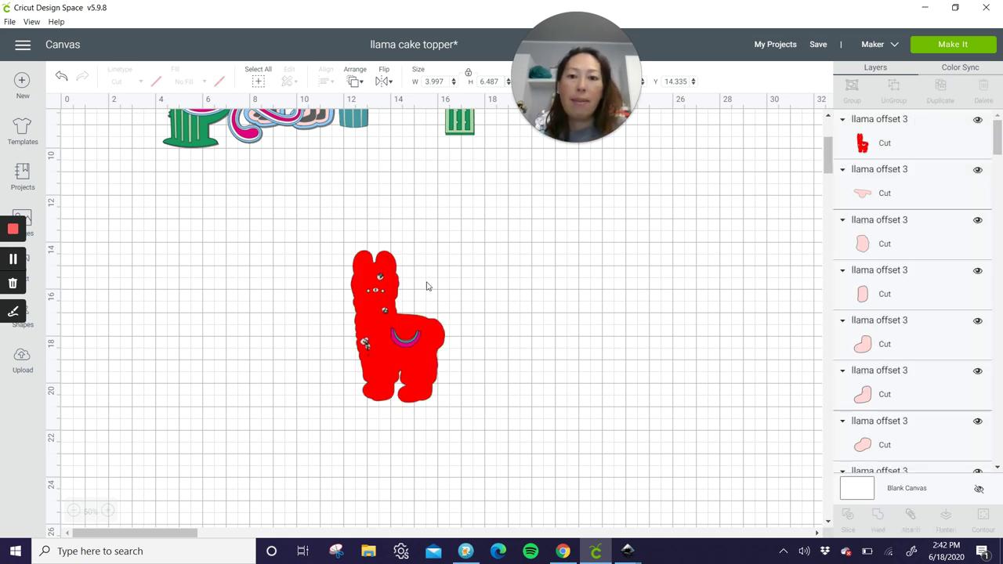
{"action": "left_click", "coordinate": [385, 265]}
{"action": "left_click_drag", "start_coordinate": [419, 323], "coordinate": [622, 322]}
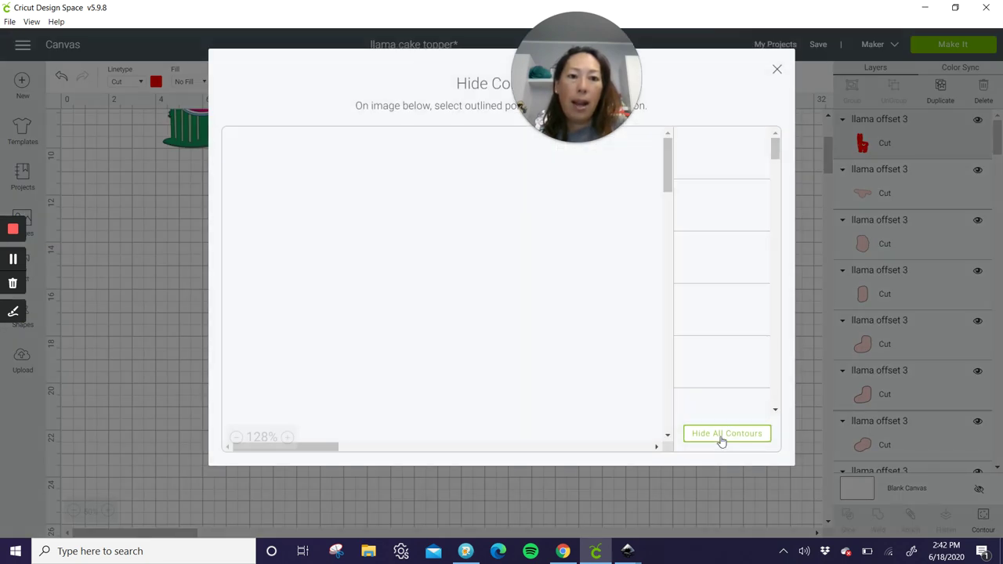
{"action": "left_click", "coordinate": [721, 439]}
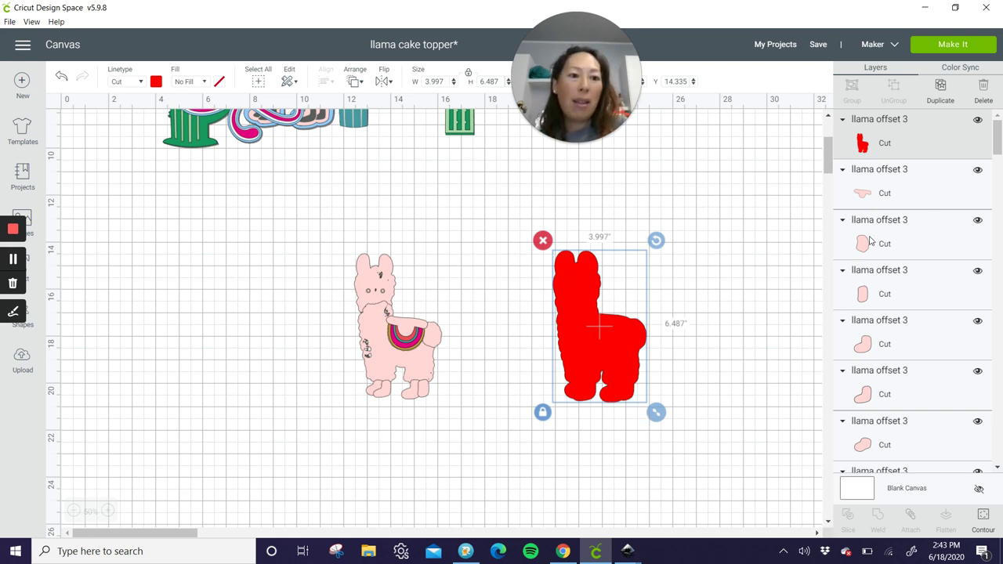
Weld all the light pink llama offset pieces into a single layer
{"action": "left_click", "coordinate": [873, 182]}
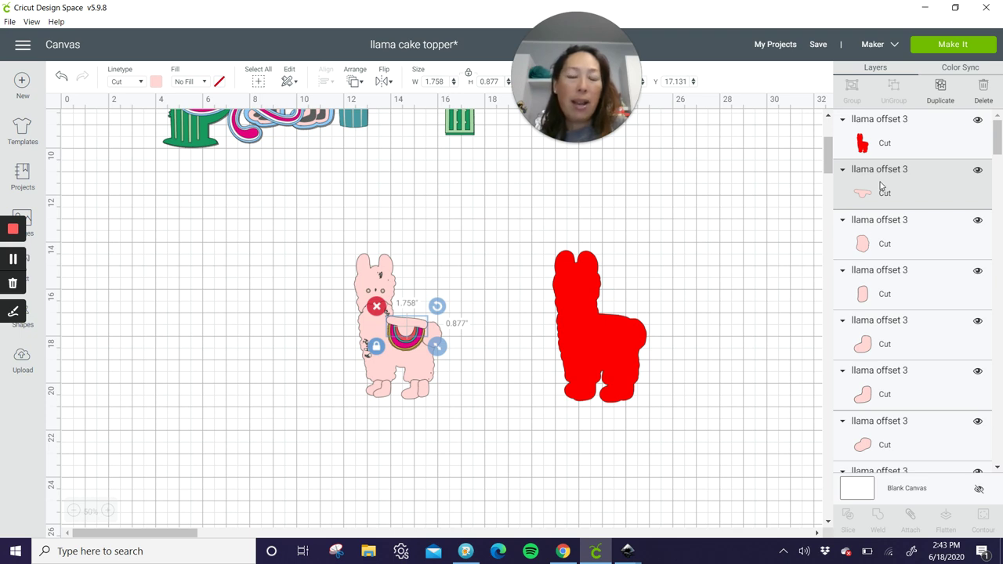
{"action": "left_click", "coordinate": [890, 247], "text": "shift"}
{"action": "left_click", "coordinate": [886, 296], "text": "shift"}
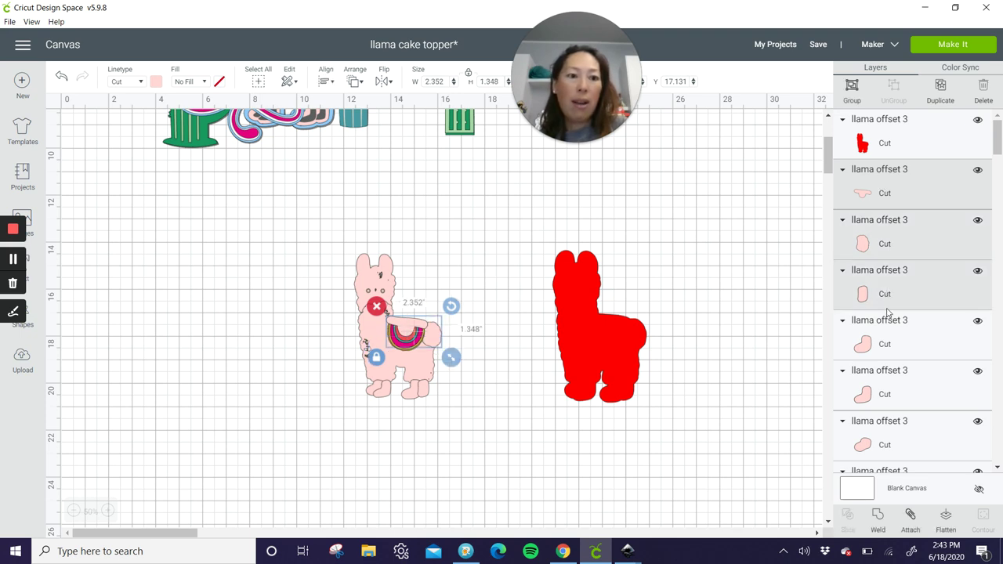
{"action": "left_click", "coordinate": [885, 349], "text": "shift"}
{"action": "left_click", "coordinate": [884, 394], "text": "shift"}
{"action": "left_click", "coordinate": [876, 433], "text": "shift"}
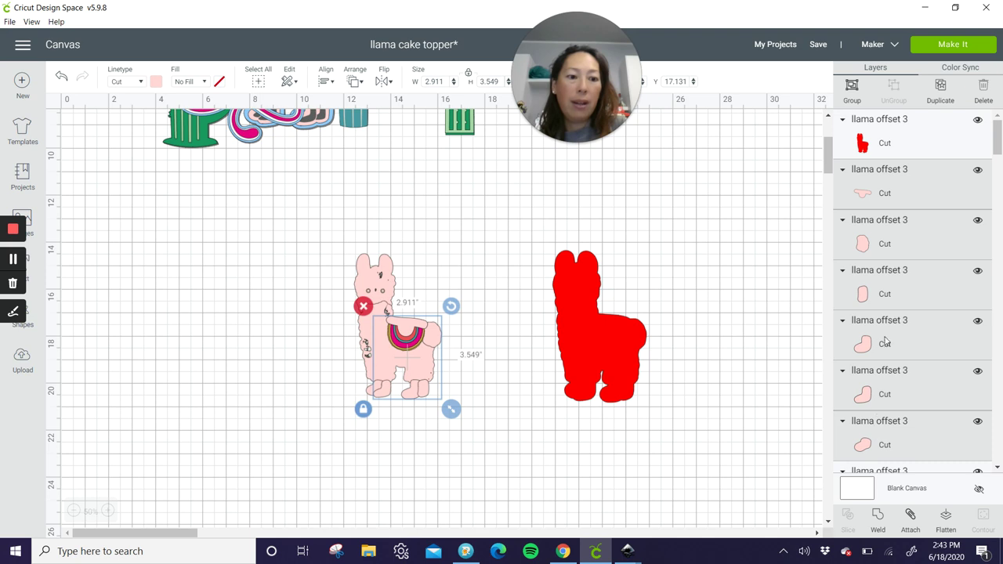
{"action": "scroll", "coordinate": [890, 305], "scroll_direction": "down", "scroll_amount": 3}
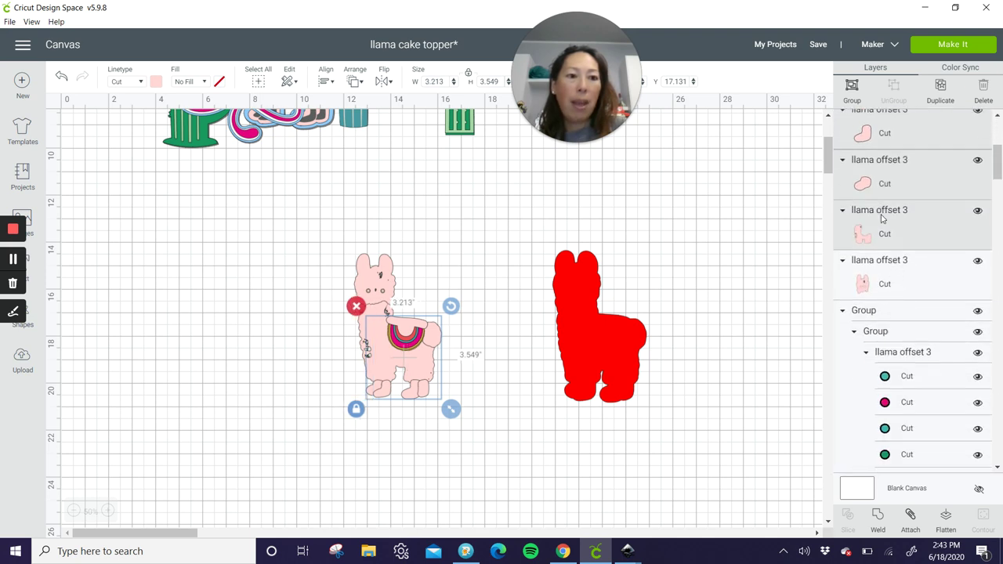
{"action": "left_click", "coordinate": [884, 285], "text": "shift"}
{"action": "left_click", "coordinate": [876, 513]}
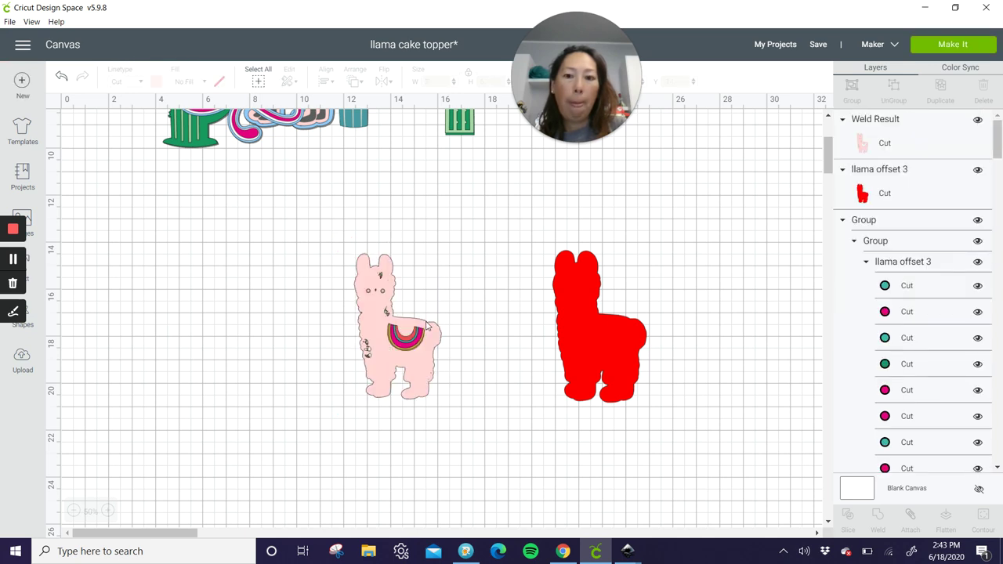
Move the welded pink llama off the detailed llama, hide all its contours, and place it on the red offset
{"action": "left_click_drag", "start_coordinate": [374, 318], "coordinate": [496, 347]}
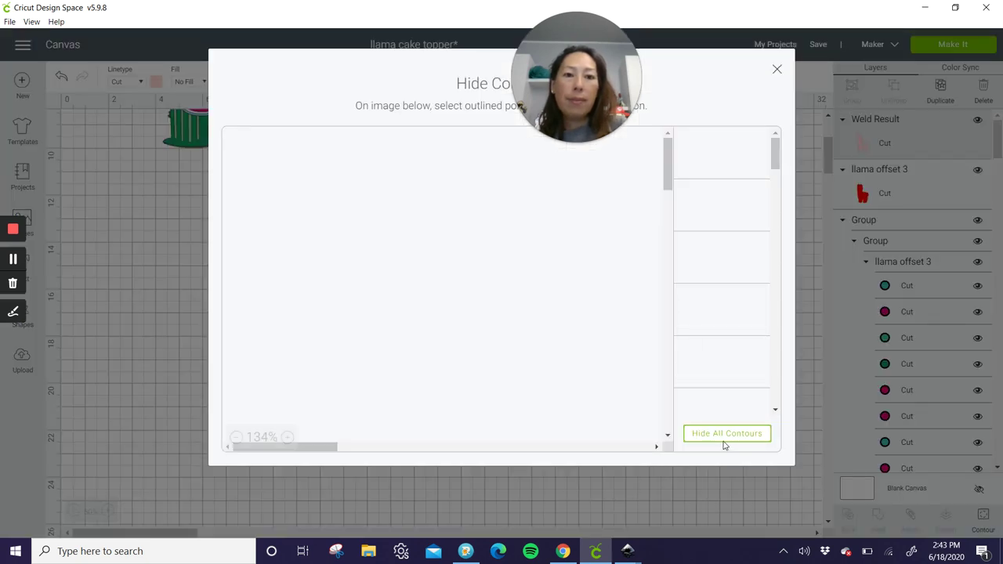
{"action": "left_click", "coordinate": [724, 443]}
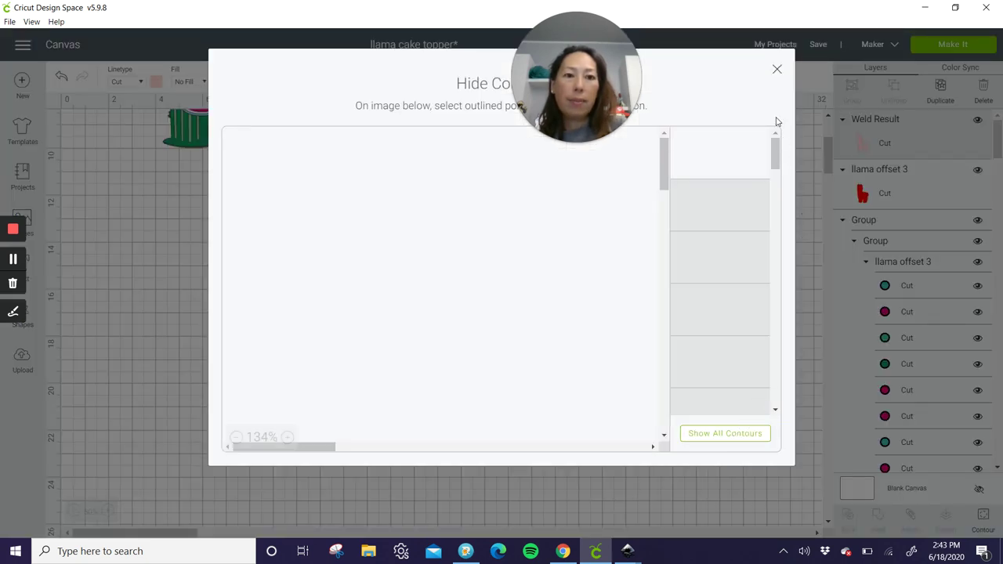
{"action": "left_click", "coordinate": [777, 70]}
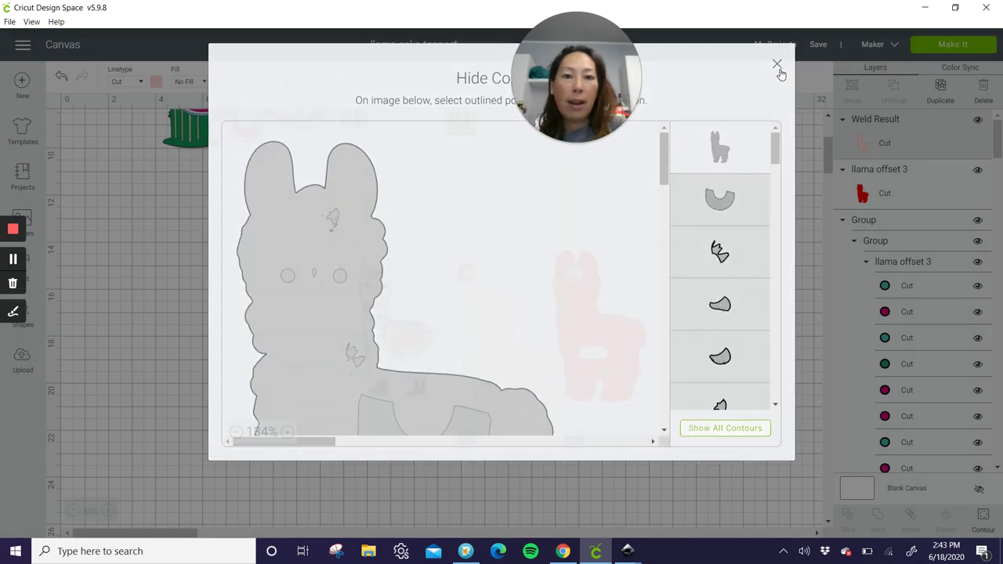
{"action": "left_click_drag", "start_coordinate": [606, 355], "coordinate": [630, 347]}
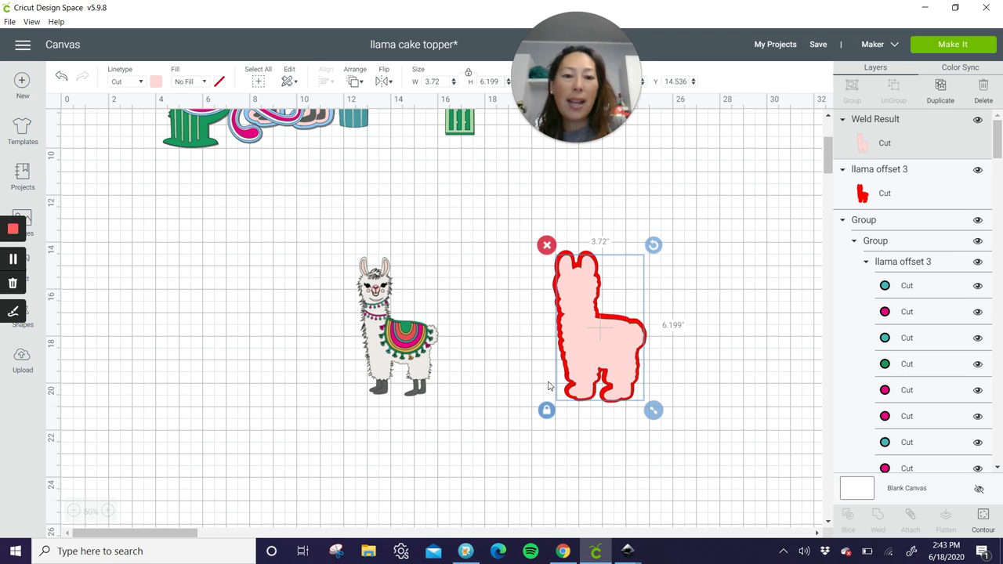
Flatten the detailed llama's layers into one printable image and place it on top of the pink and red offsets
{"action": "left_click_drag", "start_coordinate": [329, 222], "coordinate": [508, 464]}
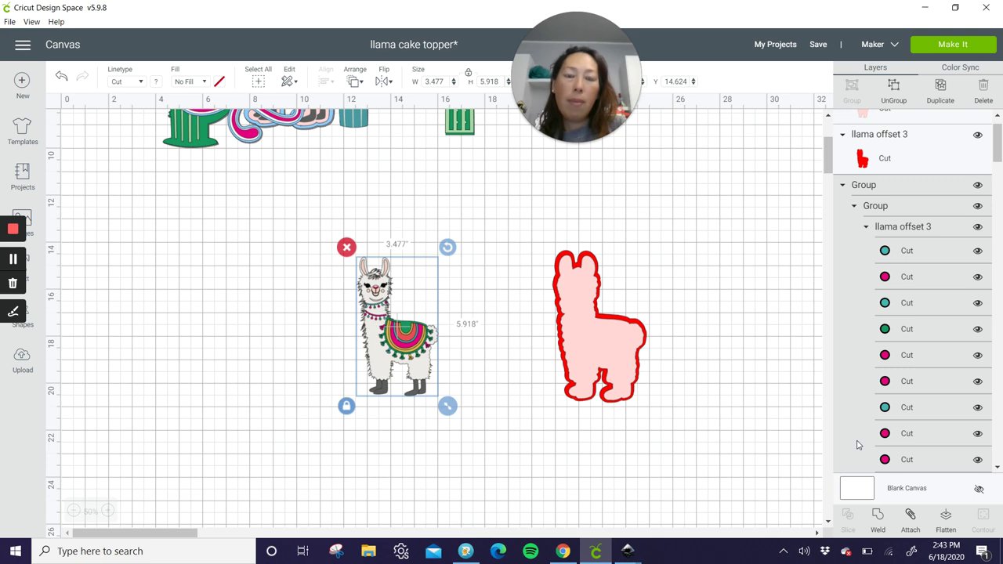
{"action": "left_click", "coordinate": [944, 517]}
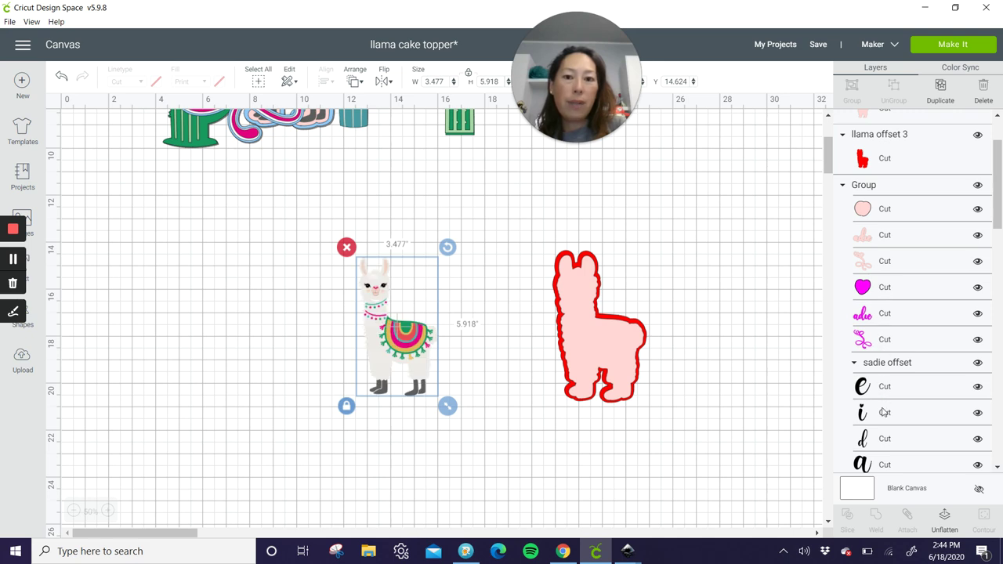
{"action": "scroll", "coordinate": [951, 306], "scroll_direction": "up", "scroll_amount": 2}
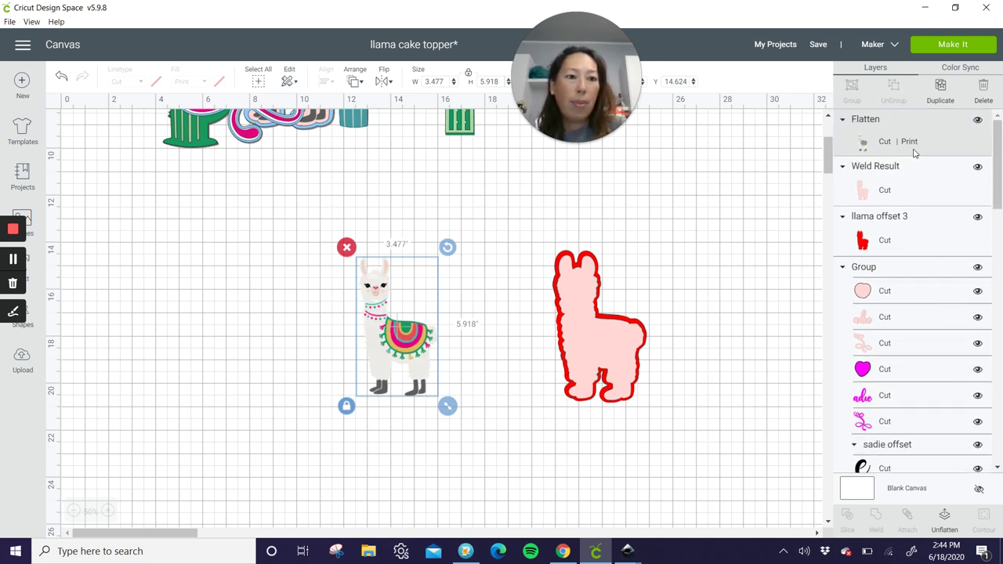
{"action": "left_click_drag", "start_coordinate": [397, 326], "coordinate": [602, 341]}
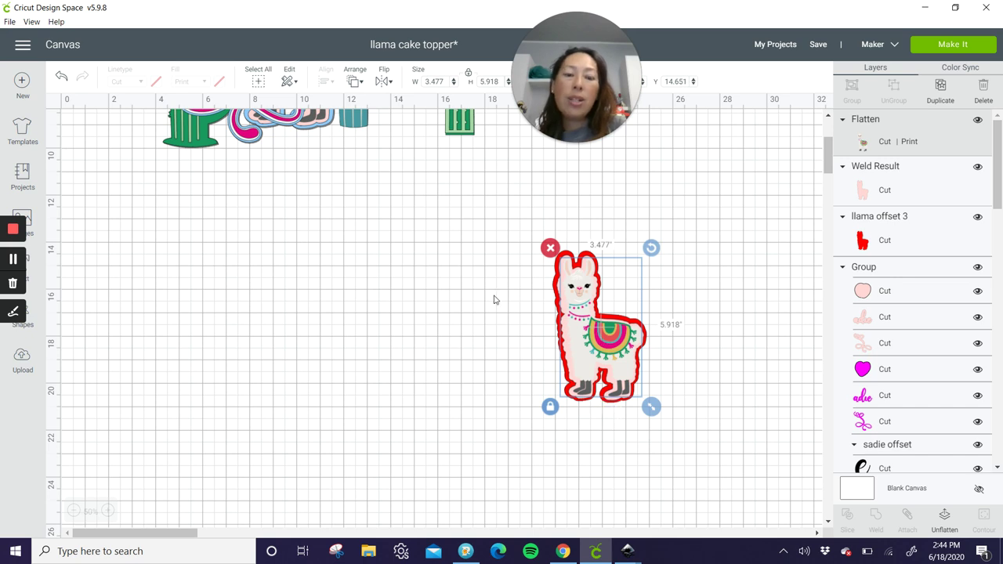
{"action": "left_click", "coordinate": [481, 244]}
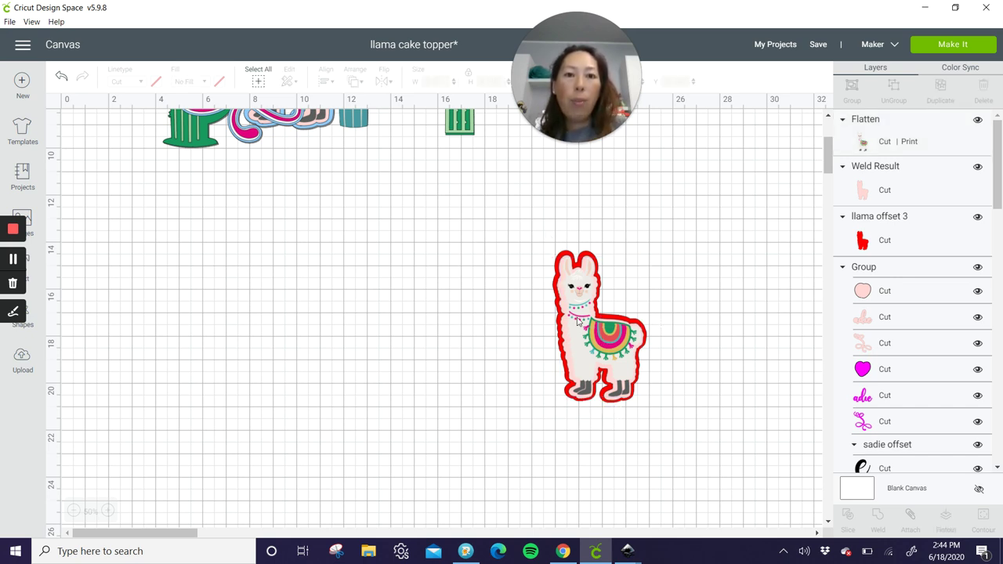
Center the flattened llama, pink offset and red offset on one another and group the three layers
{"action": "left_click_drag", "start_coordinate": [520, 232], "coordinate": [681, 456]}
{"action": "left_click", "coordinate": [326, 81]}
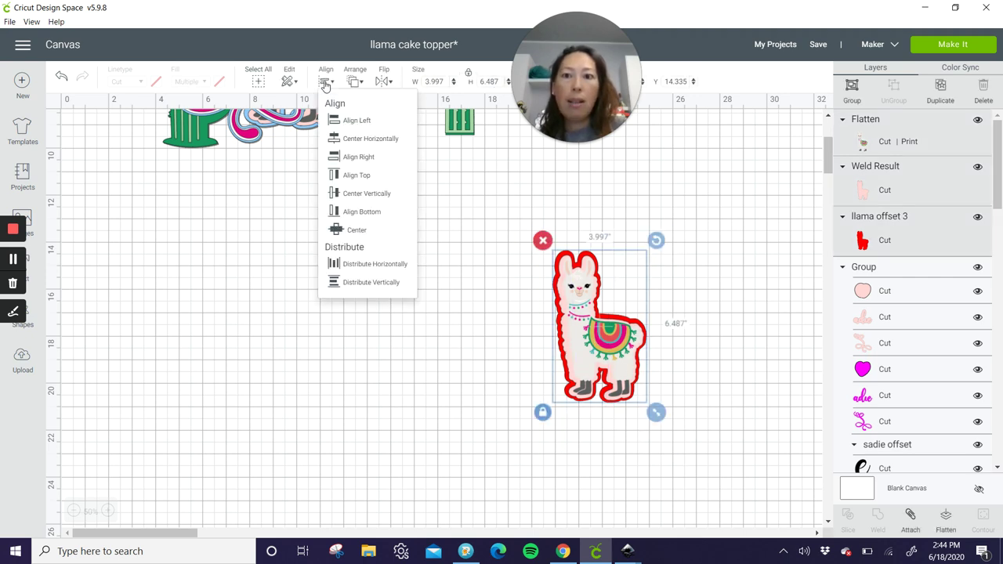
{"action": "left_click", "coordinate": [352, 237]}
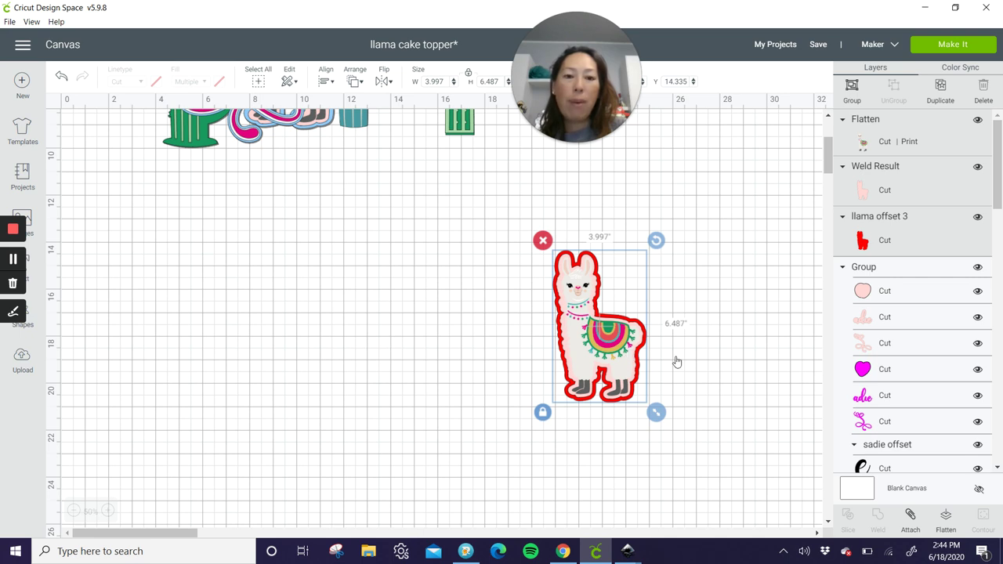
{"action": "key", "text": "ctrl+g"}
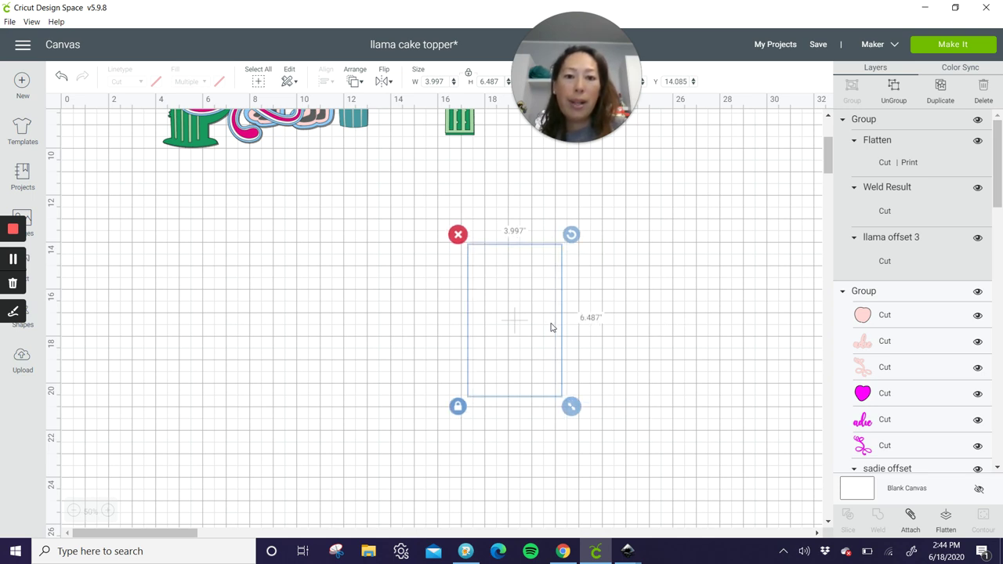
Reposition the grouped llama in the empty area below the existing artwork, at about X 14.2 and Y 12.75
{"action": "left_click_drag", "start_coordinate": [515, 329], "coordinate": [358, 298]}
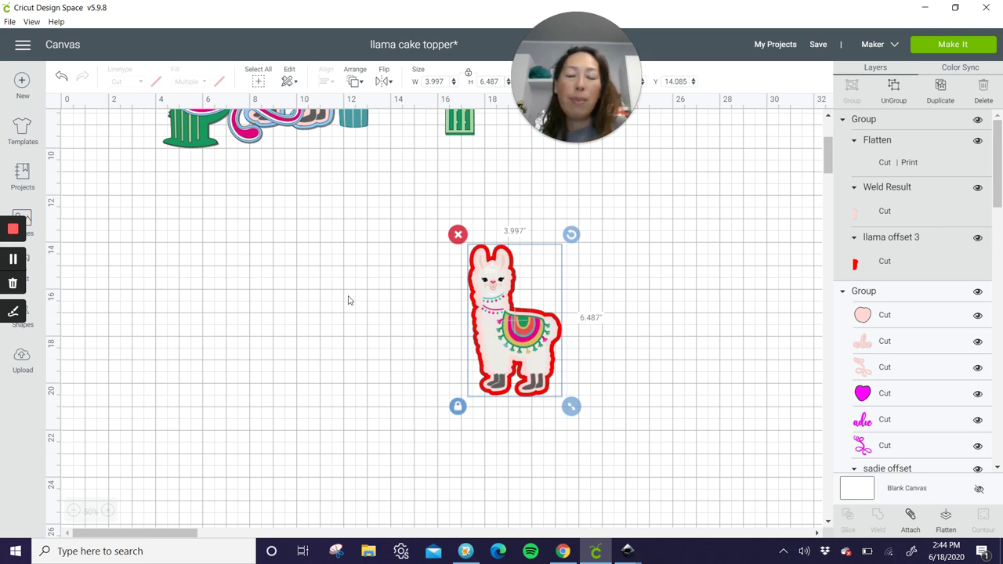
{"action": "left_click", "coordinate": [570, 317]}
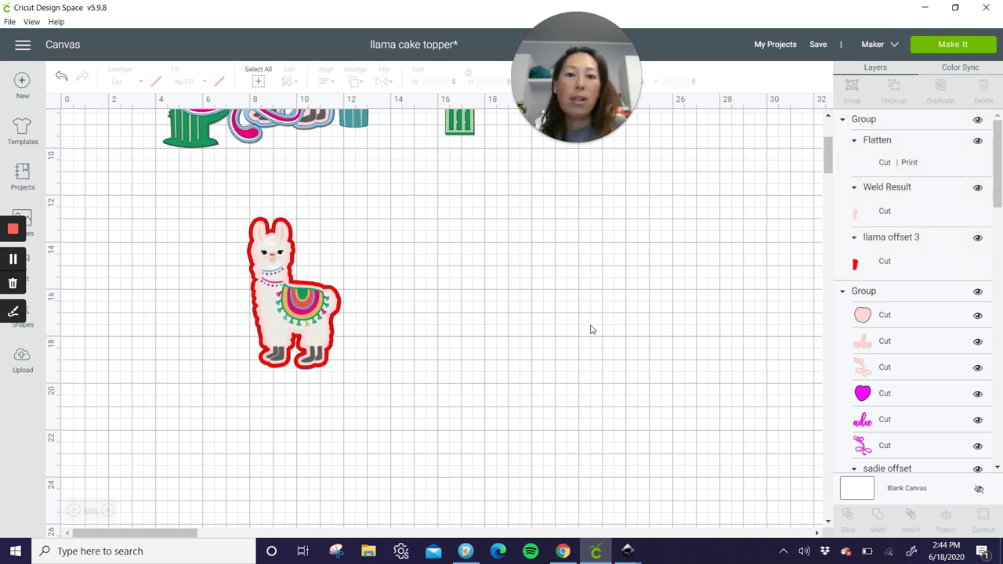
{"action": "left_click", "coordinate": [305, 313]}
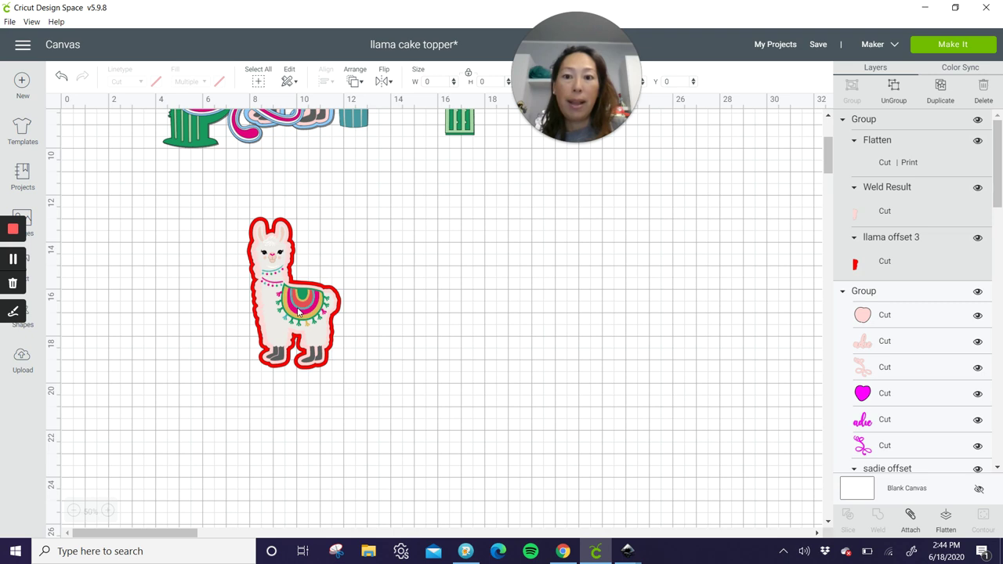
{"action": "key", "text": "Right"}
{"action": "key", "text": "Right"}
{"action": "key", "text": "Right"}
{"action": "key", "text": "Right"}
{"action": "key", "text": "Right"}
{"action": "key", "text": "Right"}
{"action": "key", "text": "Right"}
{"action": "key", "text": "Right"}
{"action": "key", "text": "Right"}
{"action": "key", "text": "Right"}
{"action": "key", "text": "Right"}
{"action": "key", "text": "Right"}
{"action": "key", "text": "Right"}
{"action": "key", "text": "Right"}
{"action": "key", "text": "Right"}
{"action": "key", "text": "Right"}
{"action": "key", "text": "Right"}
{"action": "key", "text": "Right"}
{"action": "key", "text": "Right"}
{"action": "key", "text": "Right"}
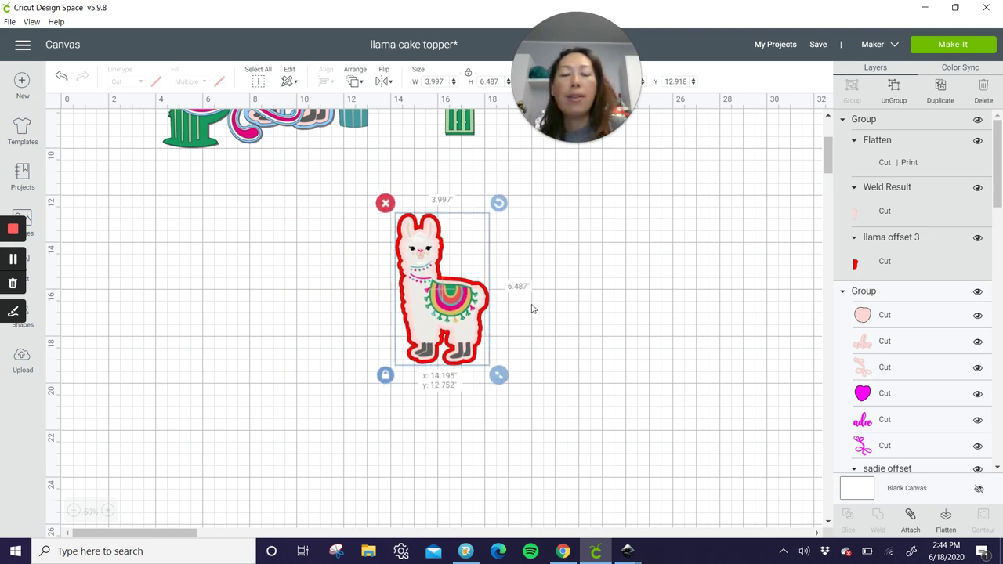
Move the inserted pink name lettering below the existing artwork, beside the layered llama
{"action": "scroll", "coordinate": [441, 305], "scroll_direction": "up", "scroll_amount": 5}
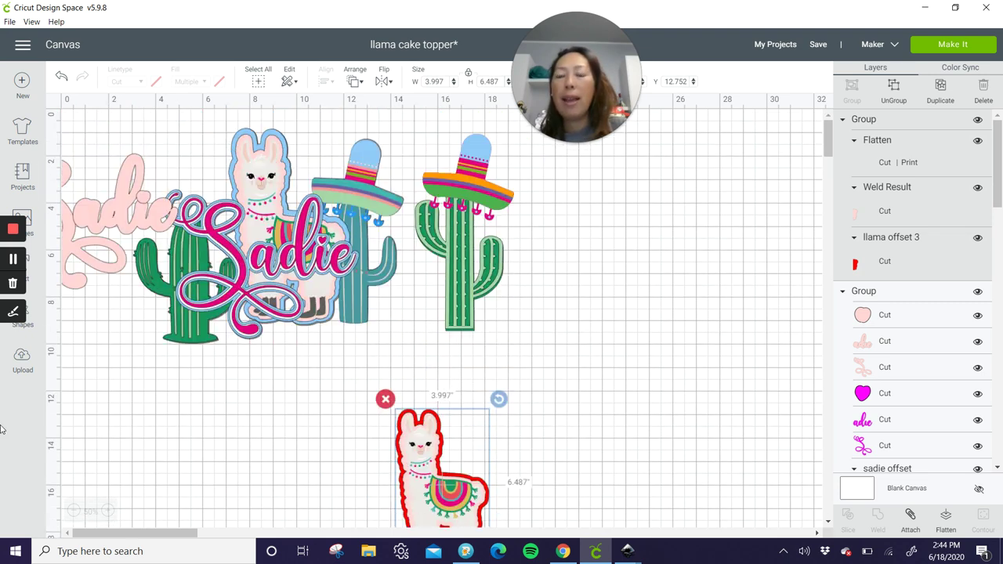
{"action": "left_click", "coordinate": [114, 223]}
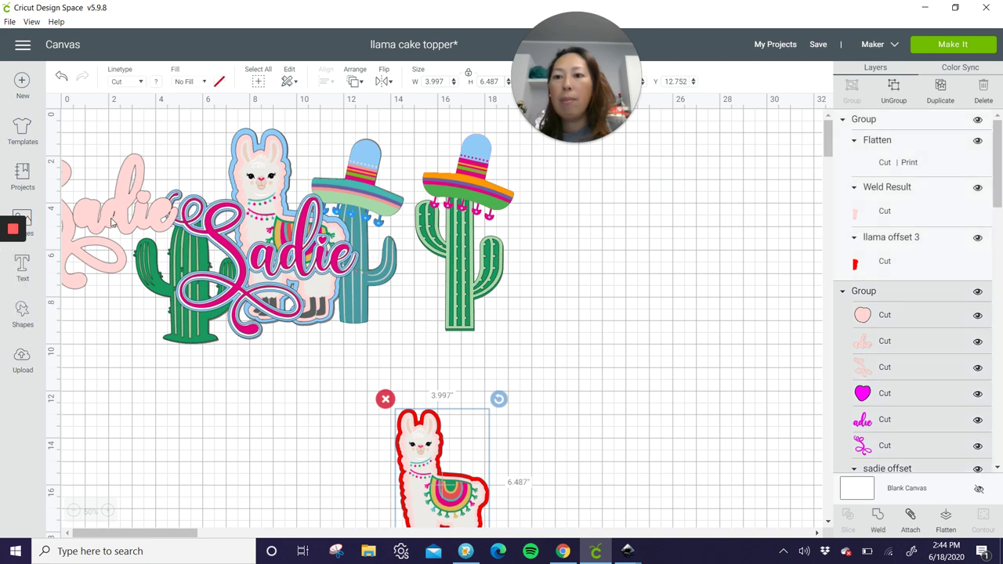
{"action": "left_click_drag", "start_coordinate": [109, 217], "coordinate": [210, 413]}
{"action": "scroll", "coordinate": [224, 395], "scroll_direction": "down", "scroll_amount": 5}
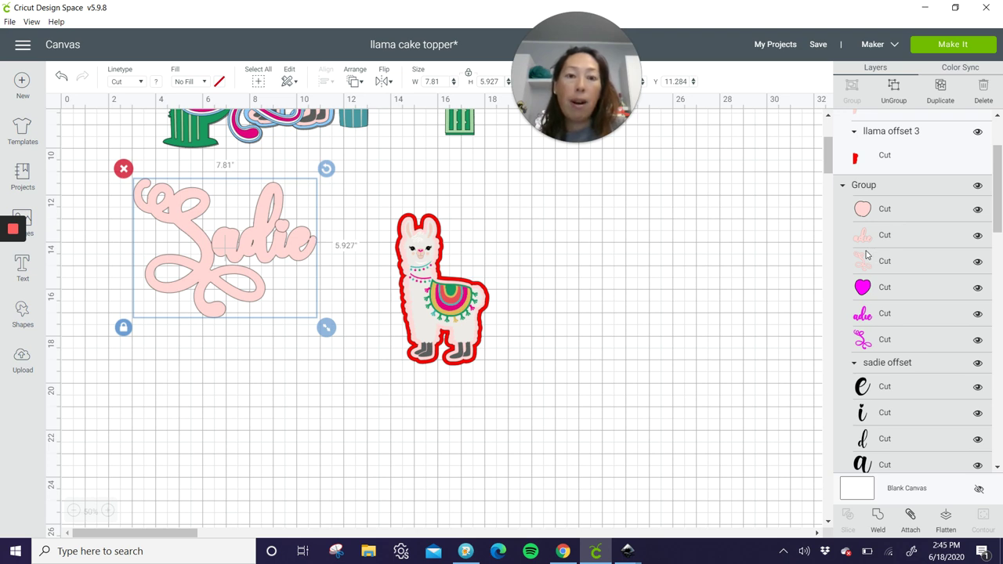
Weld the three light pink offset layers of the name lettering into one layer
{"action": "left_click", "coordinate": [882, 210]}
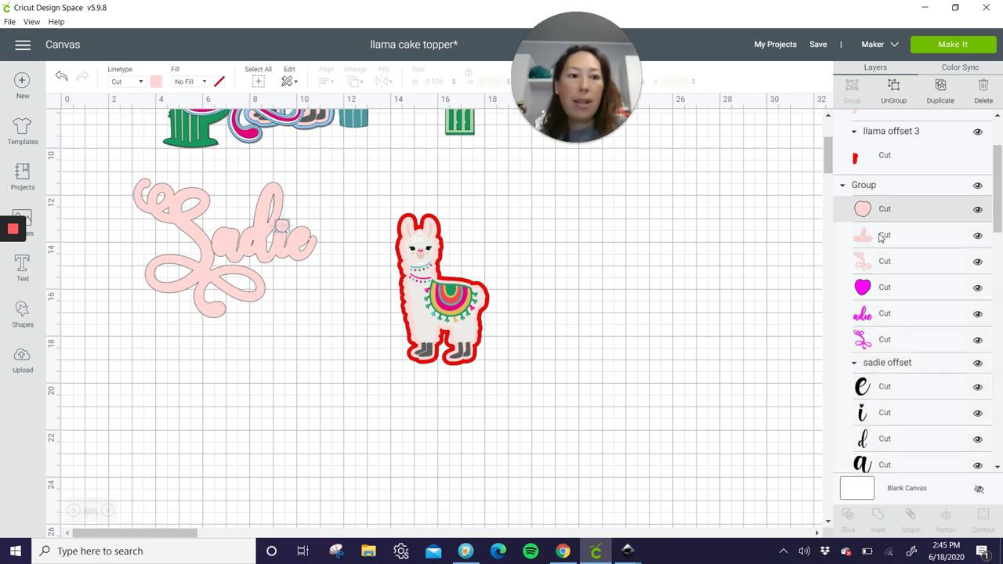
{"action": "left_click", "coordinate": [881, 236], "text": "shift"}
{"action": "left_click", "coordinate": [884, 261], "text": "shift"}
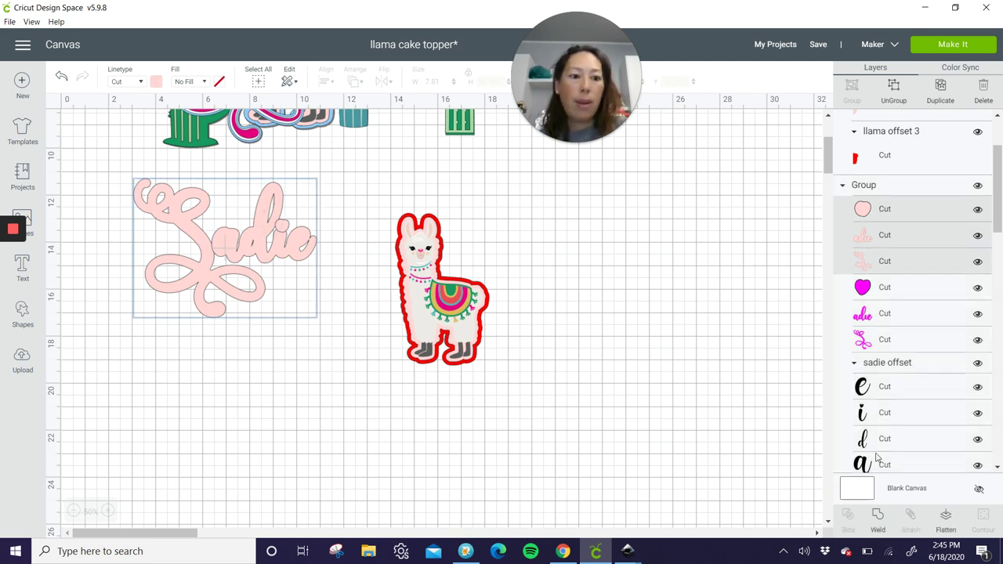
{"action": "left_click", "coordinate": [877, 519]}
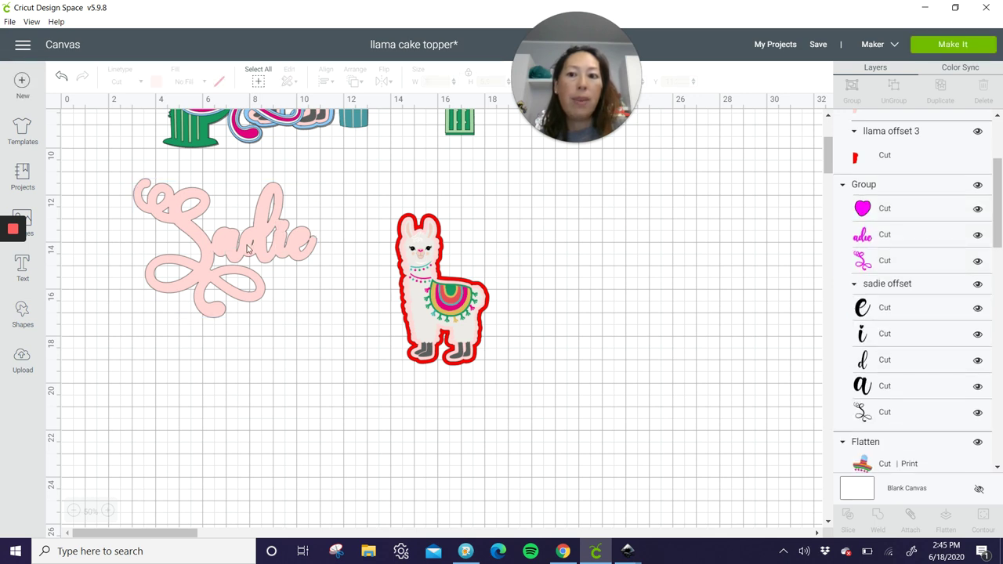
Weld the three magenta offset pieces into one layer and stack it on the light pink offset in the empty area below
{"action": "left_click_drag", "start_coordinate": [241, 249], "coordinate": [291, 439]}
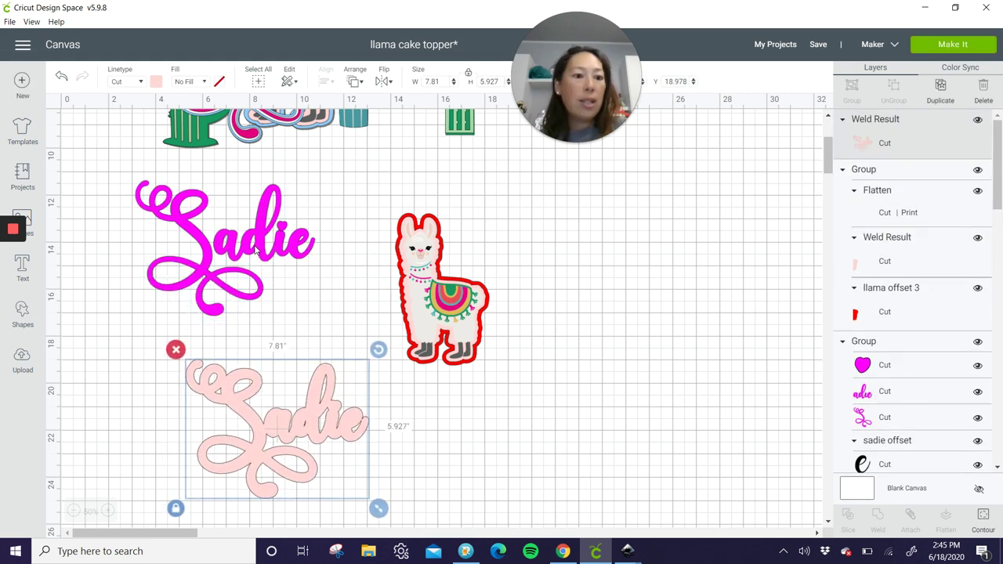
{"action": "left_click", "coordinate": [883, 366]}
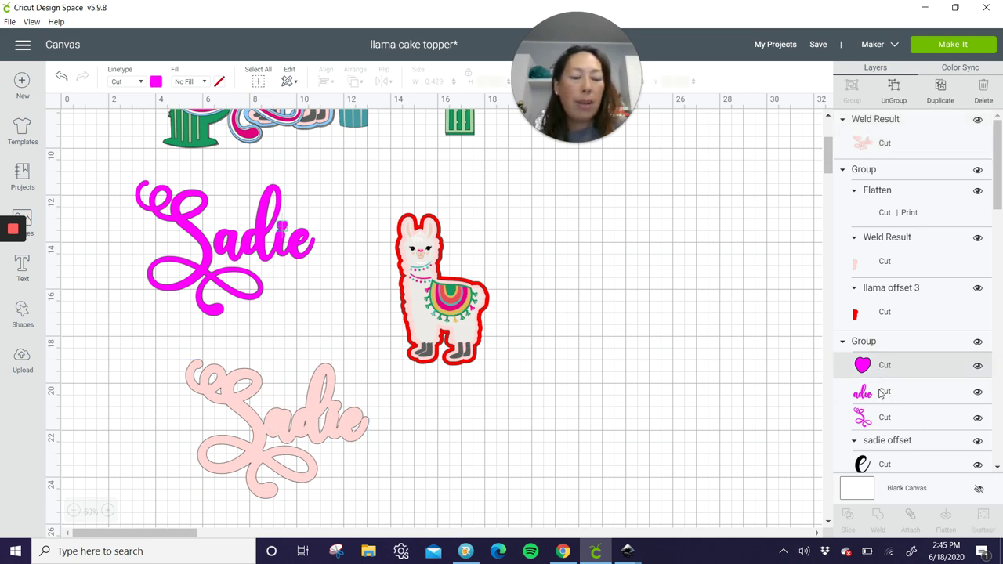
{"action": "left_click", "coordinate": [883, 392], "text": "shift"}
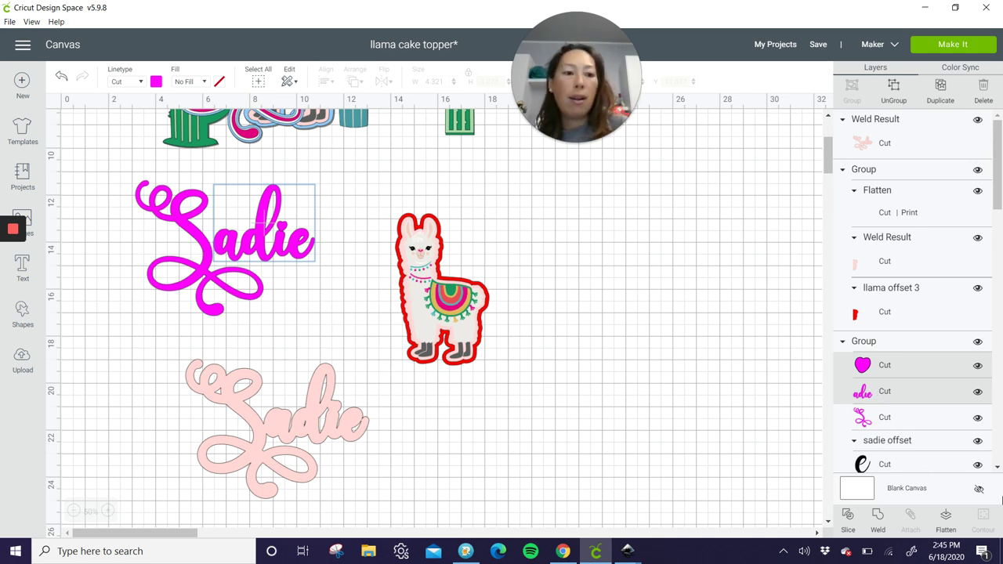
{"action": "left_click", "coordinate": [909, 418], "text": "shift"}
{"action": "left_click", "coordinate": [877, 518]}
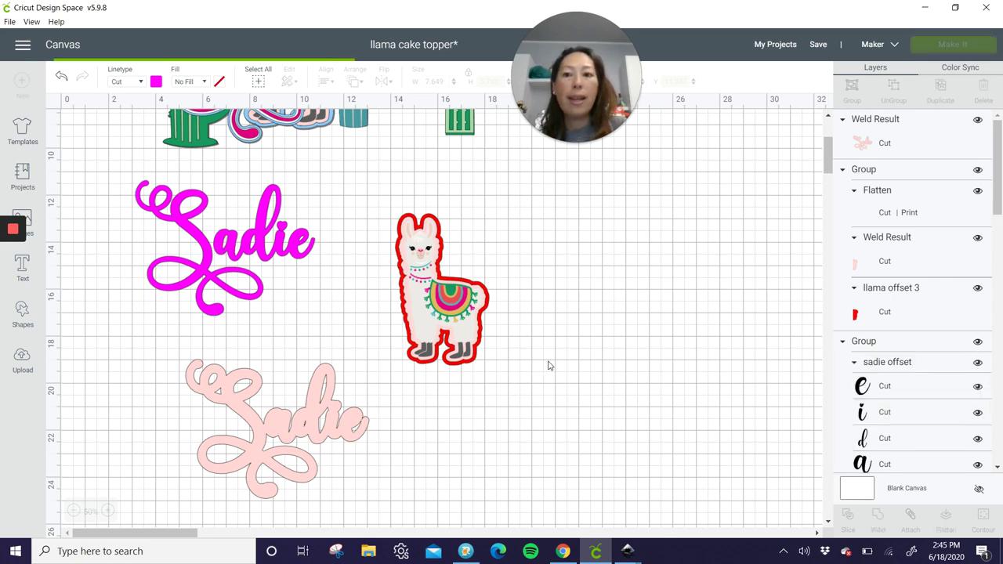
{"action": "left_click_drag", "start_coordinate": [296, 290], "coordinate": [344, 469]}
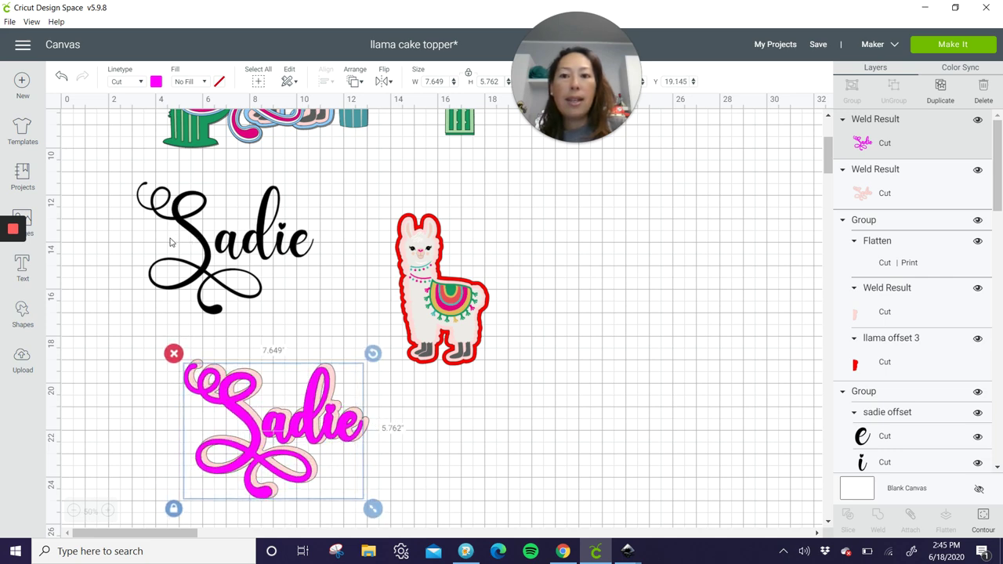
Weld the black name letters into one layer and place it over the magenta layer
{"action": "left_click_drag", "start_coordinate": [110, 233], "coordinate": [345, 306]}
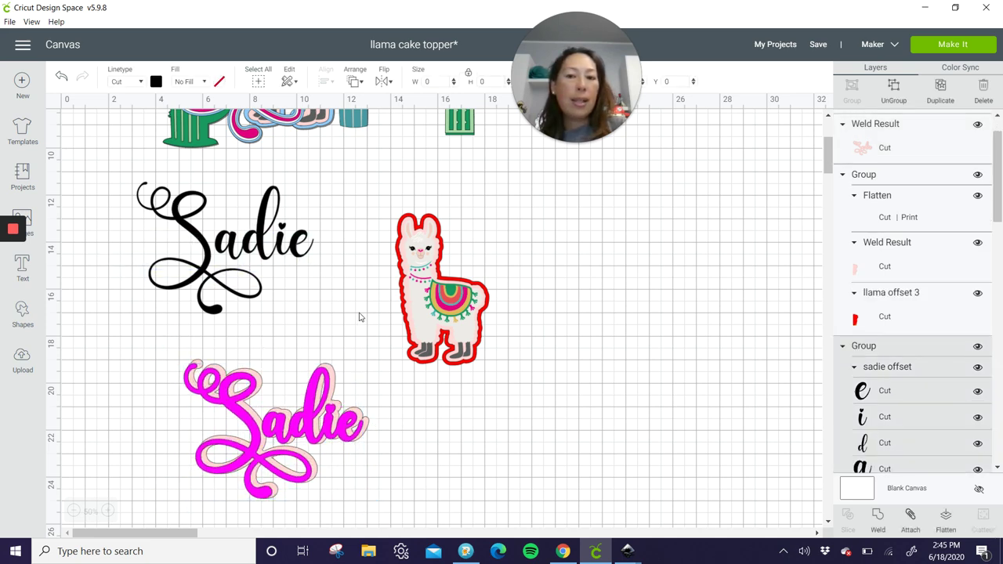
{"action": "left_click", "coordinate": [876, 520]}
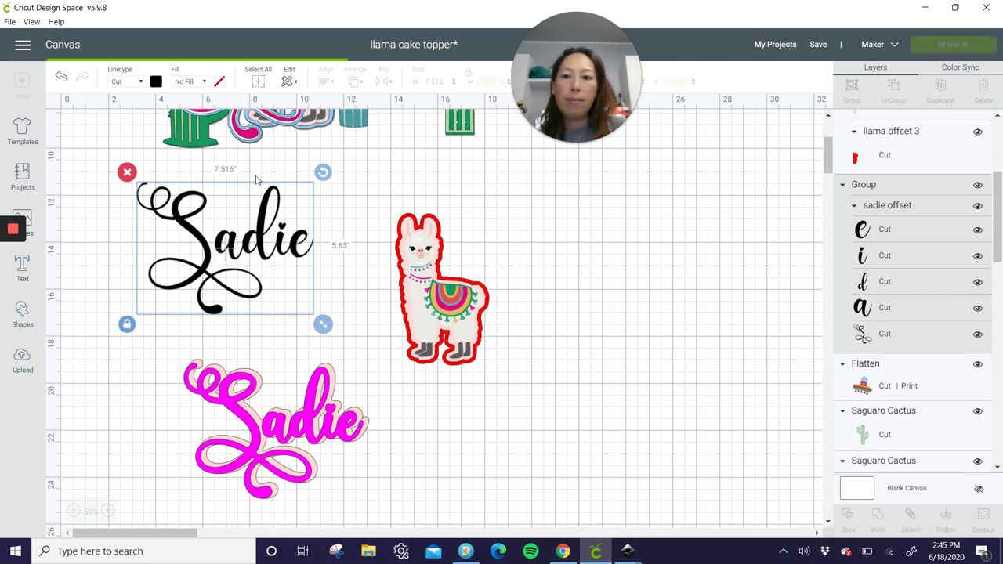
{"action": "left_click_drag", "start_coordinate": [259, 245], "coordinate": [304, 433]}
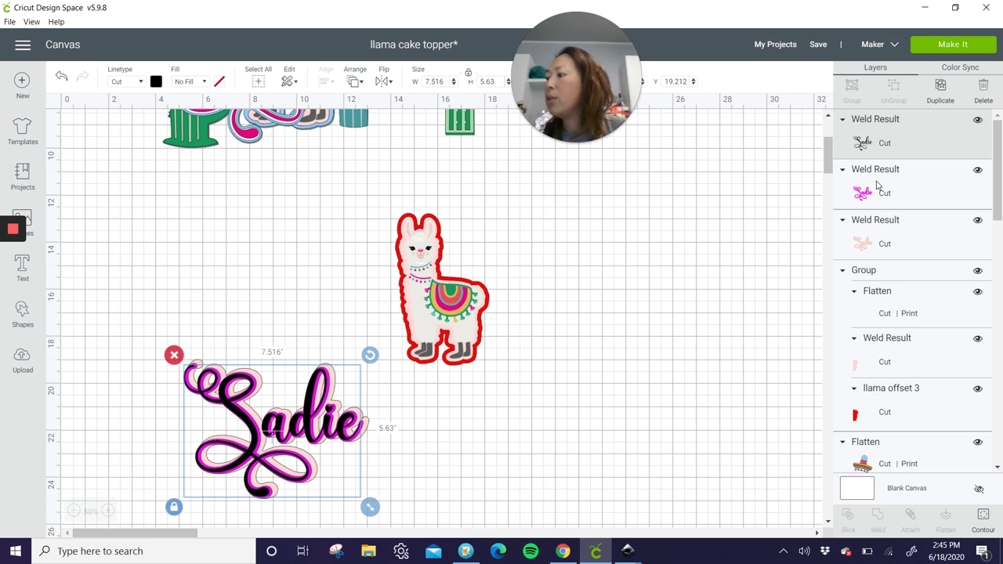
Change the black welded name lettering's material color to magenta
{"action": "left_click", "coordinate": [883, 138]}
{"action": "left_click", "coordinate": [883, 140]}
{"action": "left_click", "coordinate": [155, 82]}
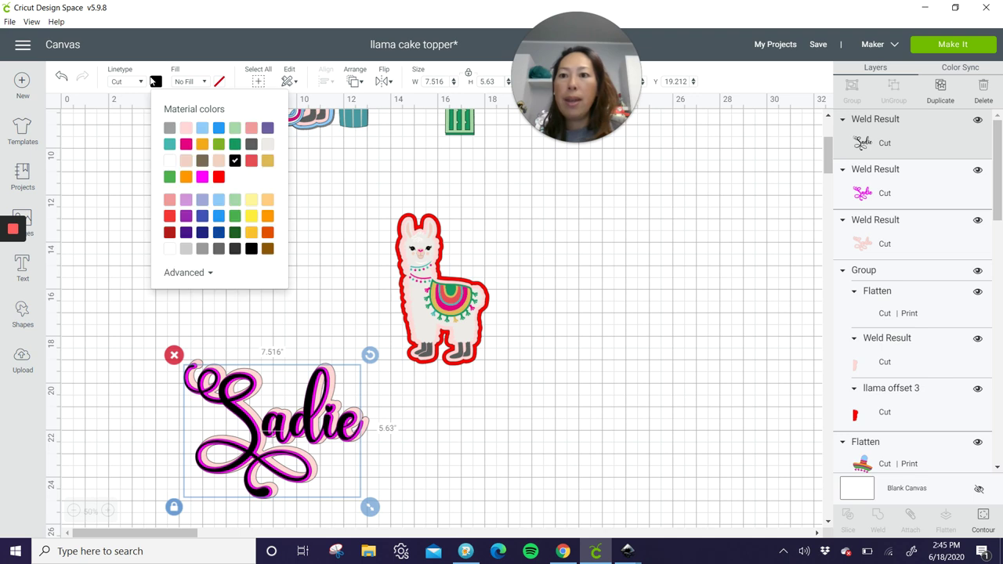
{"action": "left_click", "coordinate": [202, 177]}
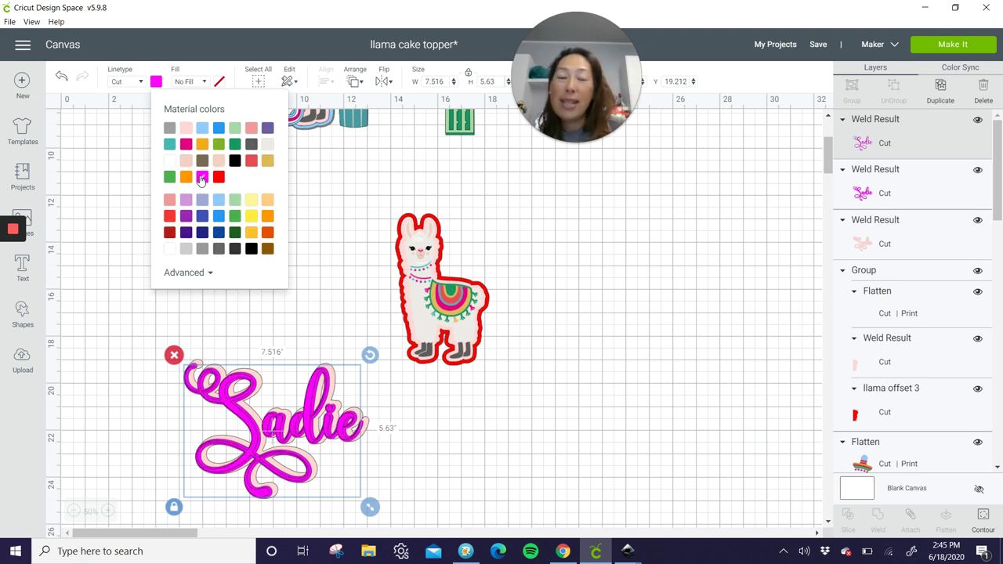
Recolor the middle welded name offset white and the outer light pink offset bright blue
{"action": "left_click", "coordinate": [899, 192]}
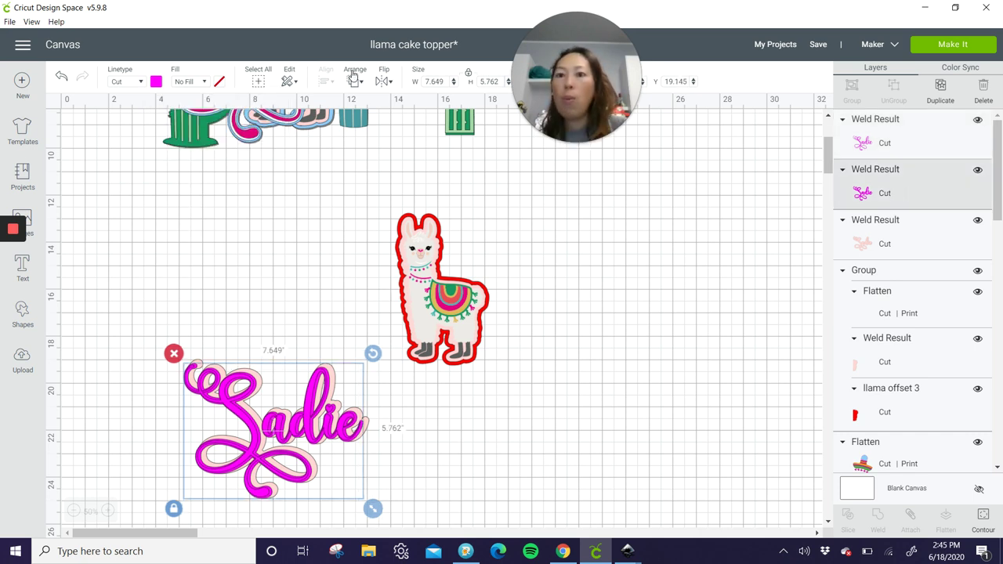
{"action": "left_click", "coordinate": [155, 81]}
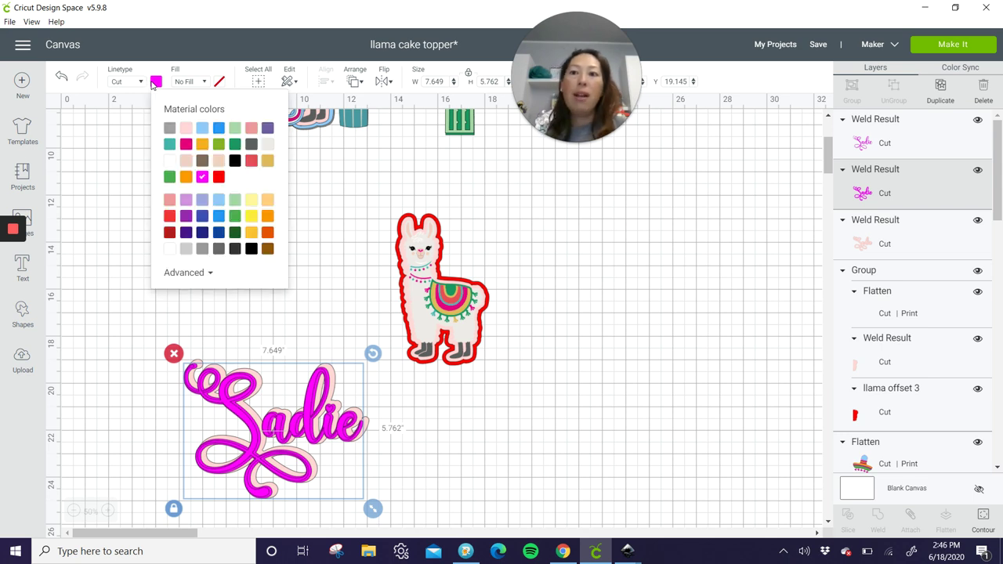
{"action": "left_click", "coordinate": [170, 161]}
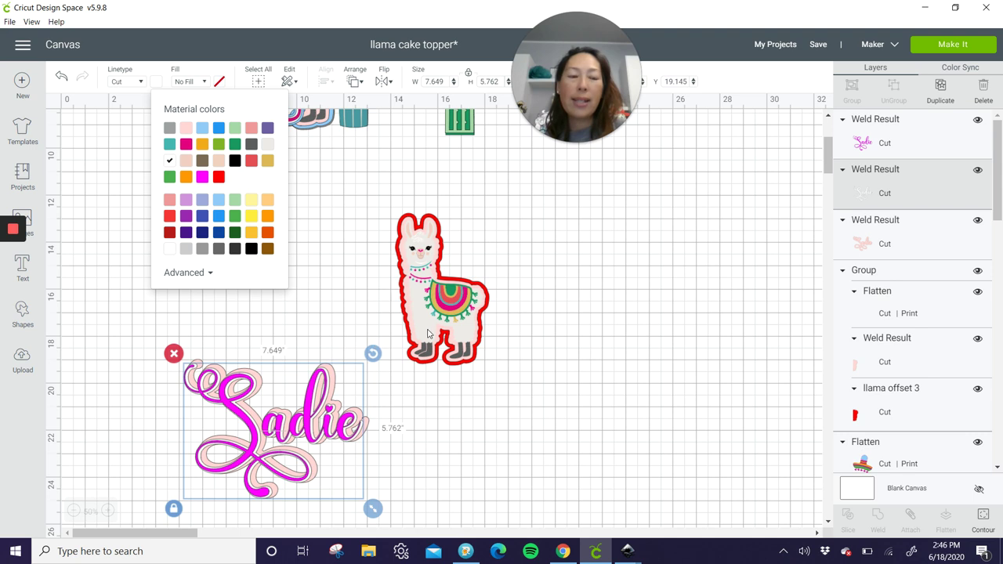
{"action": "left_click", "coordinate": [891, 246]}
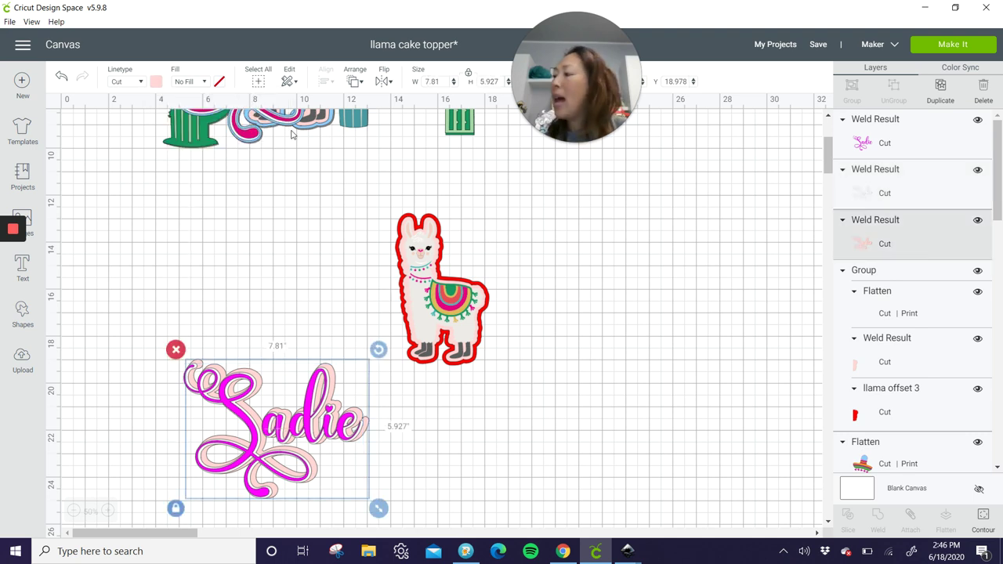
{"action": "left_click", "coordinate": [155, 82]}
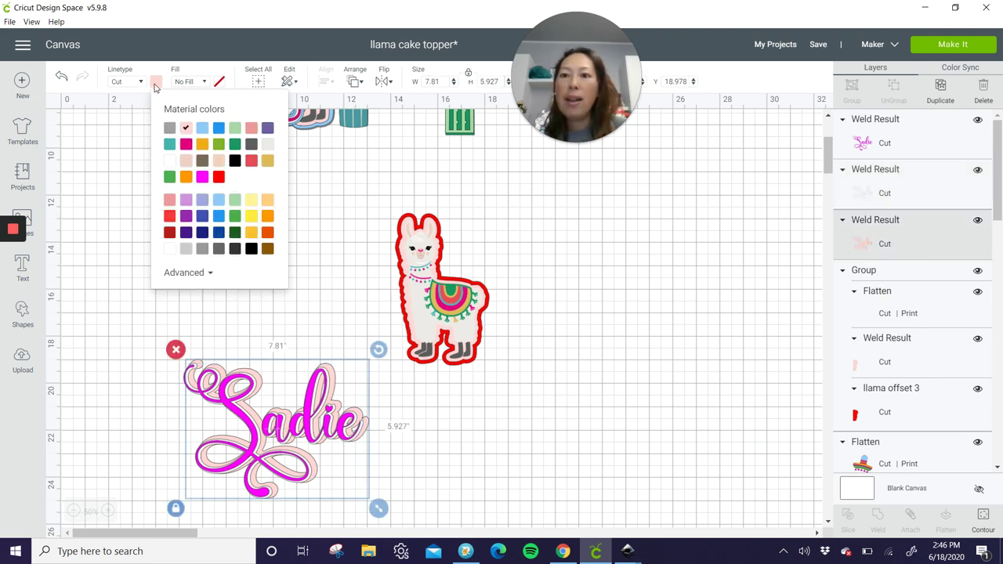
{"action": "left_click", "coordinate": [219, 127]}
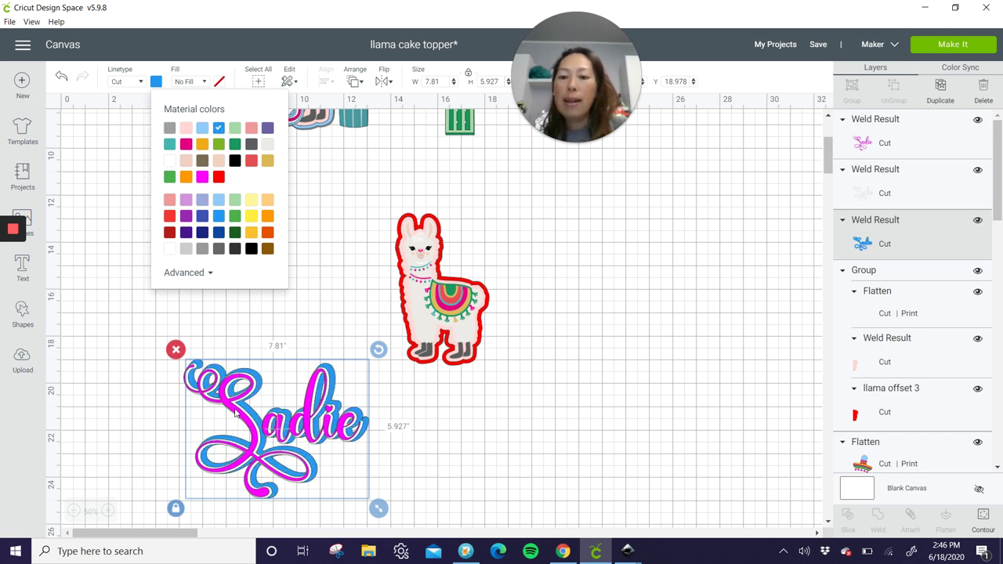
Center and group the magenta, white and blue name layers, and place the group so its right end overlaps the llama
{"action": "left_click", "coordinate": [108, 360]}
{"action": "left_click_drag", "start_coordinate": [115, 368], "coordinate": [291, 456]}
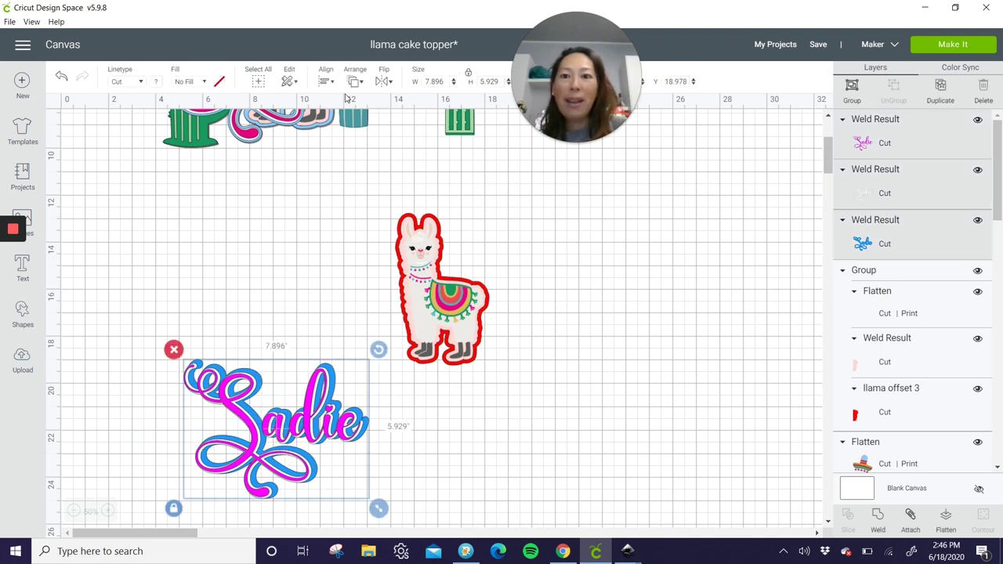
{"action": "left_click", "coordinate": [327, 82]}
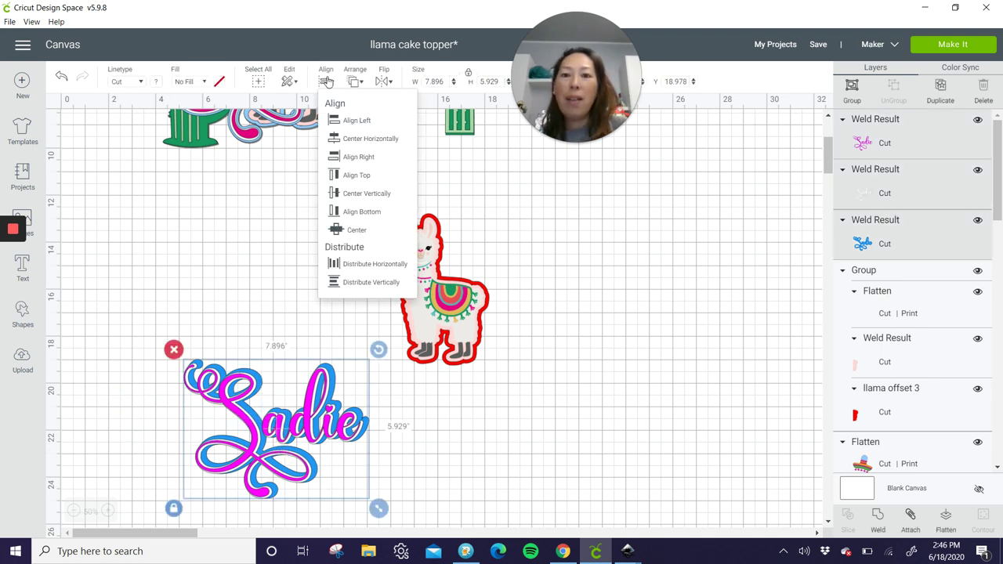
{"action": "left_click", "coordinate": [348, 229]}
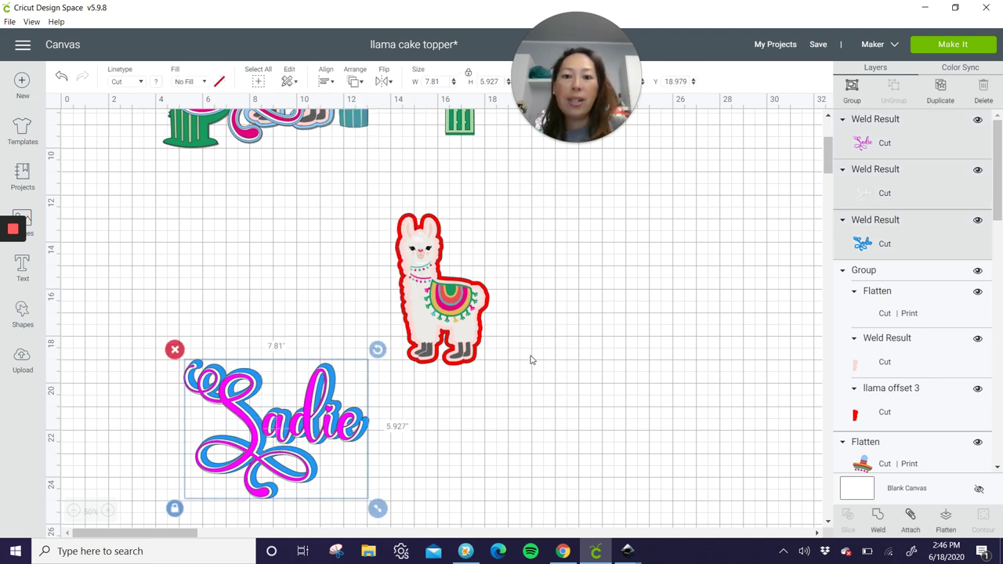
{"action": "left_click", "coordinate": [853, 91]}
{"action": "left_click_drag", "start_coordinate": [268, 433], "coordinate": [357, 315]}
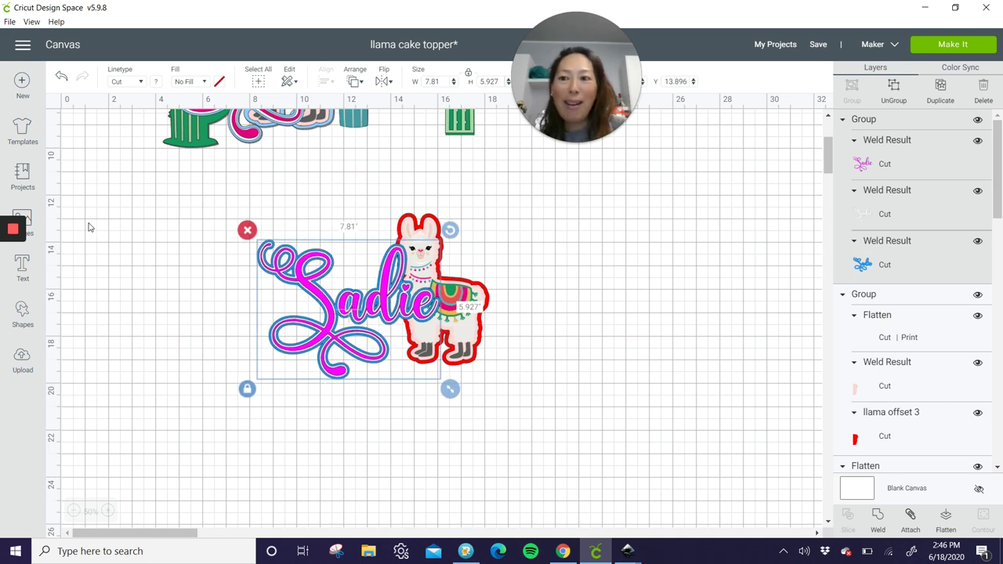
Search the image library for "cactus"
{"action": "mouse_move", "coordinate": [49, 228]}
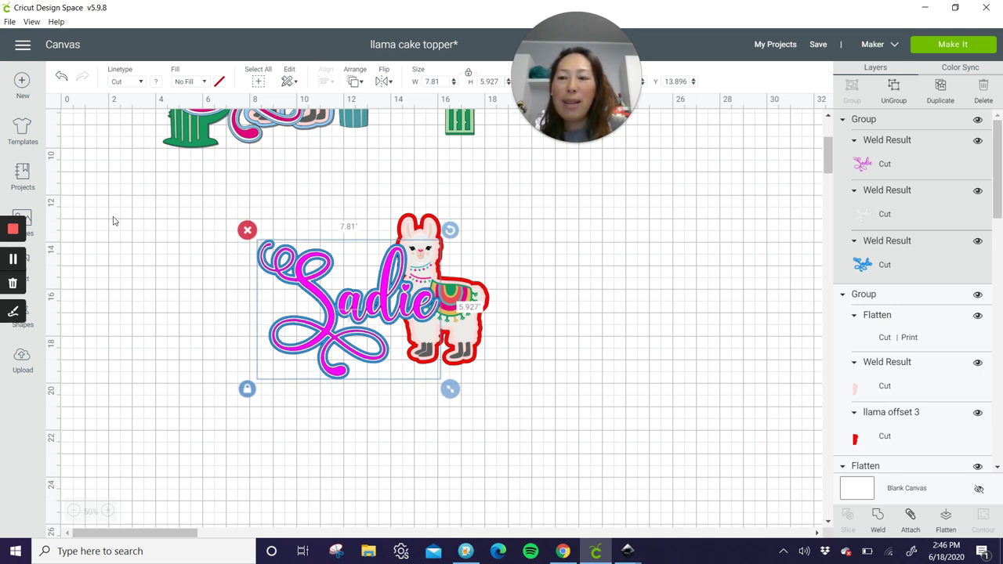
{"action": "left_click", "coordinate": [955, 7]}
{"action": "left_click", "coordinate": [193, 249]}
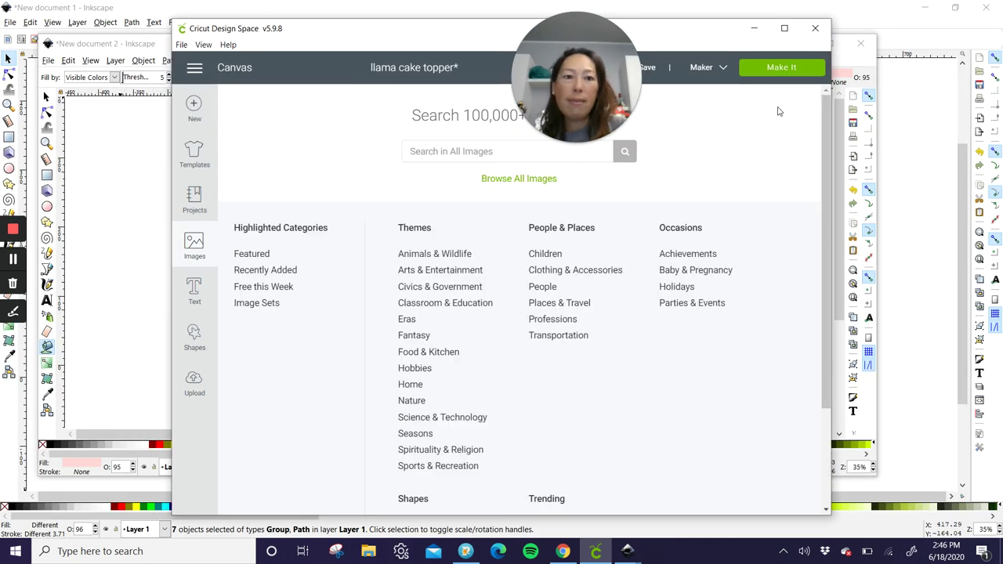
{"action": "left_click", "coordinate": [784, 28]}
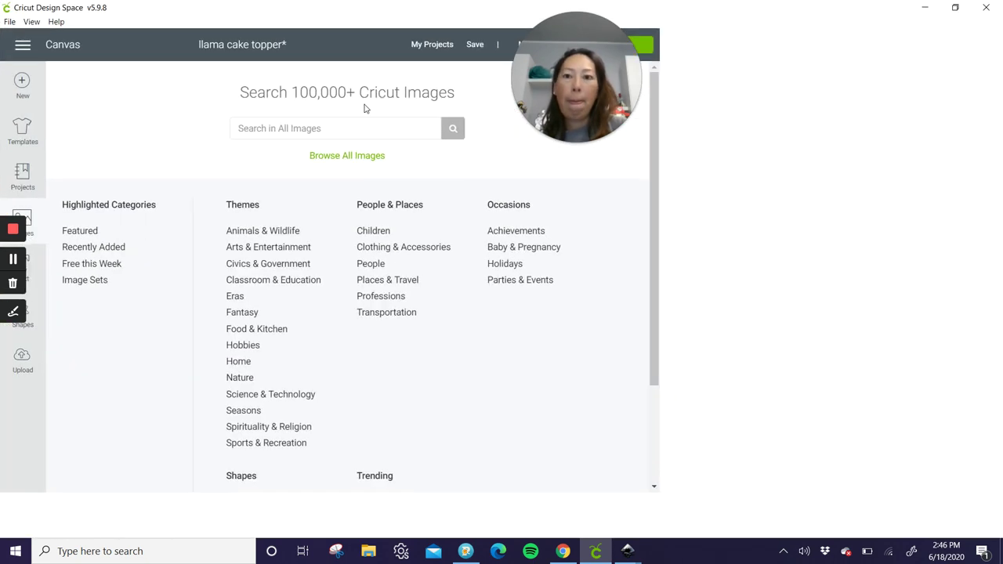
{"action": "left_click", "coordinate": [436, 128]}
{"action": "type", "text": "cactus"}
{"action": "key", "text": "Return"}
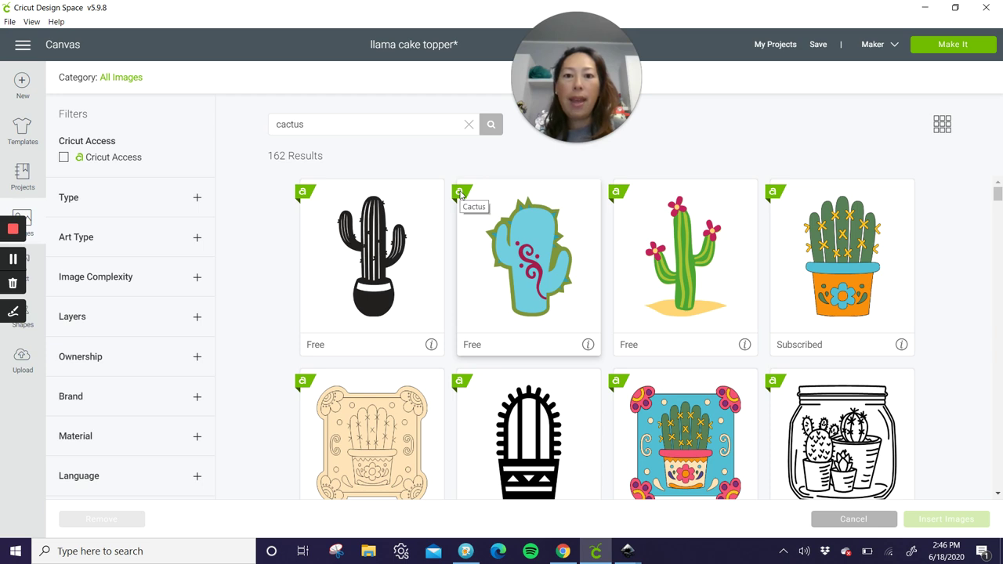
Choose the black potted cactus and the uploaded teal cactus with pink flowers from the cactus image results
{"action": "left_click", "coordinate": [387, 252]}
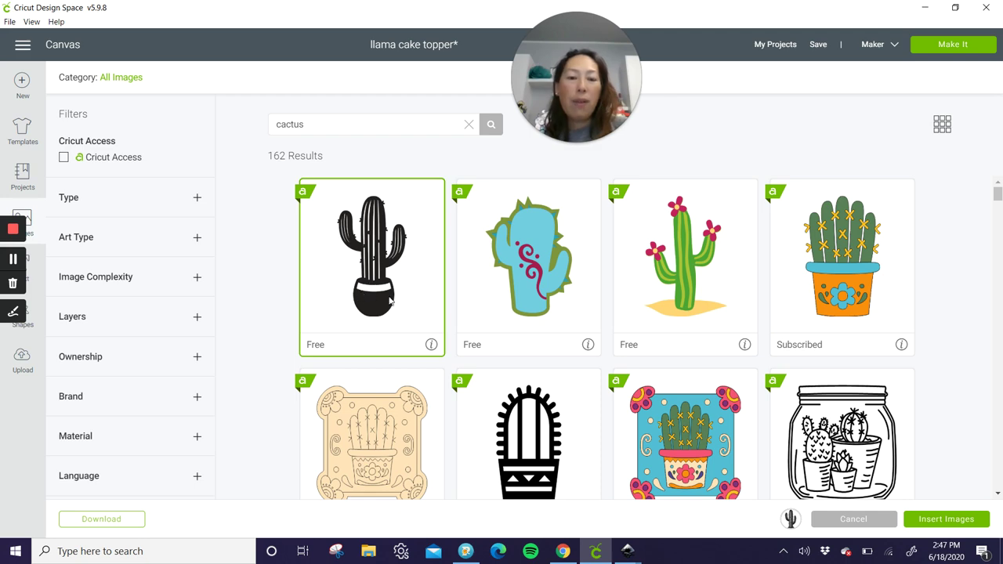
{"action": "scroll", "coordinate": [540, 298], "scroll_direction": "down", "scroll_amount": 5}
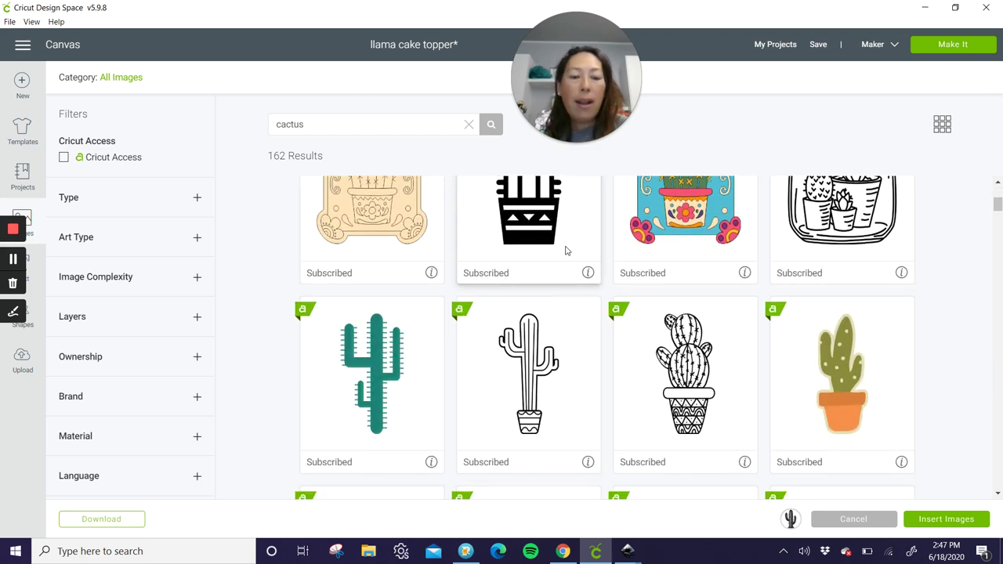
{"action": "scroll", "coordinate": [566, 250], "scroll_direction": "down", "scroll_amount": 8}
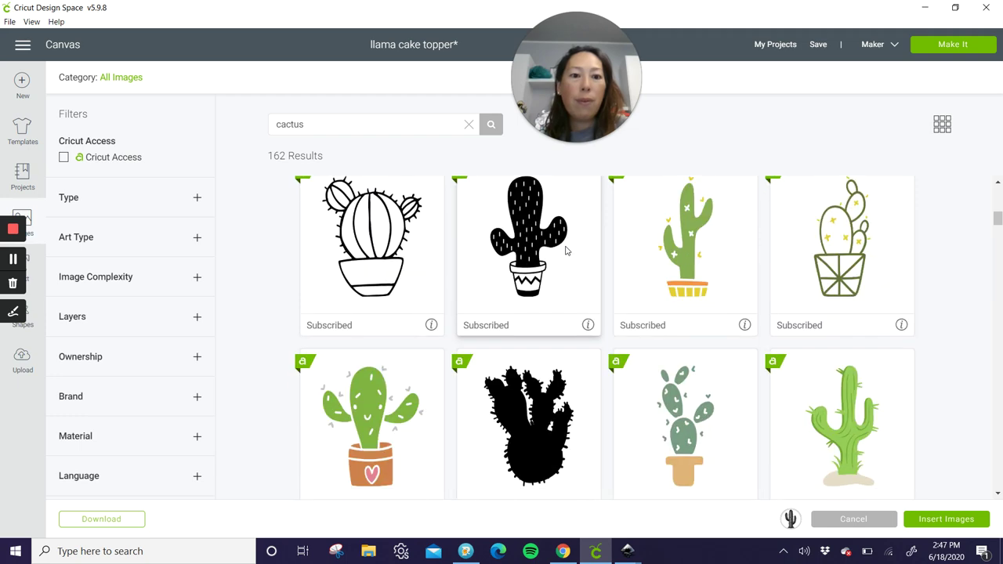
{"action": "scroll", "coordinate": [566, 250], "scroll_direction": "down", "scroll_amount": 8}
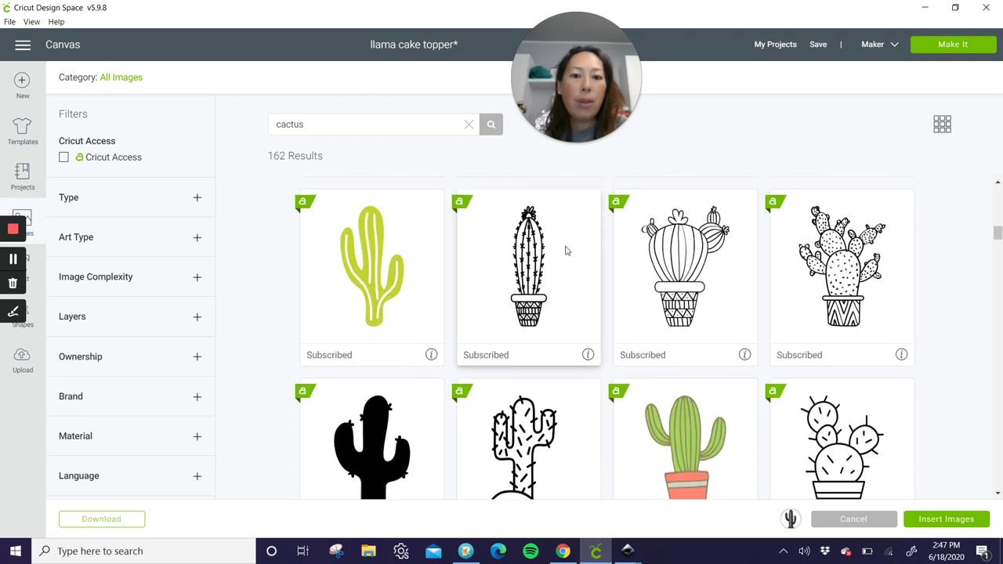
{"action": "scroll", "coordinate": [565, 249], "scroll_direction": "down", "scroll_amount": 8}
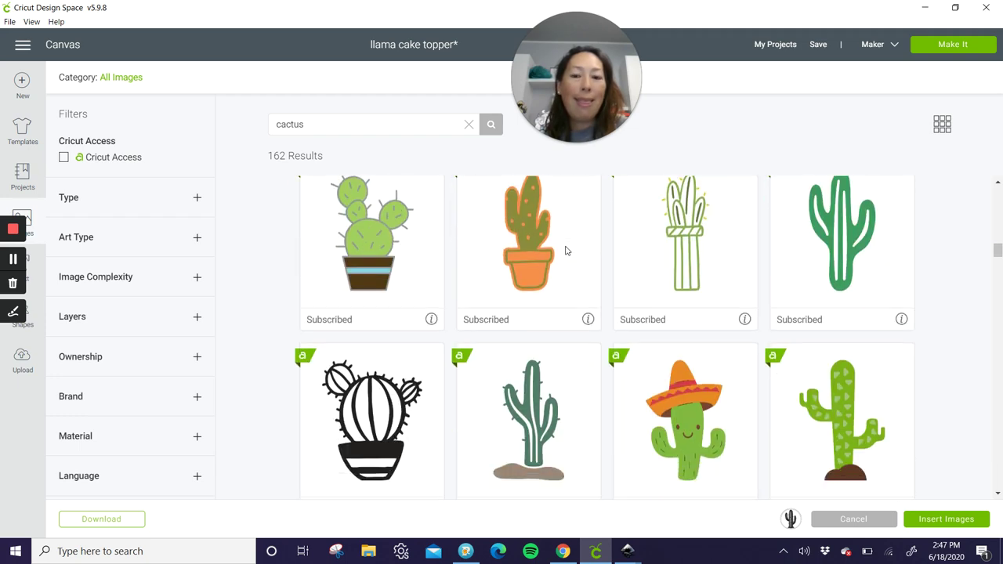
{"action": "scroll", "coordinate": [565, 250], "scroll_direction": "down", "scroll_amount": 8}
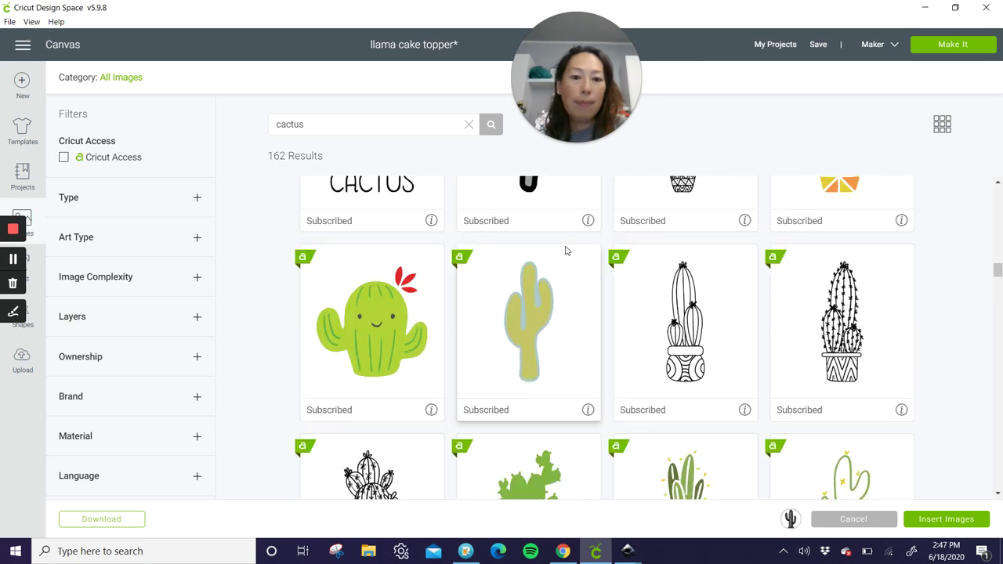
{"action": "scroll", "coordinate": [566, 250], "scroll_direction": "down", "scroll_amount": 8}
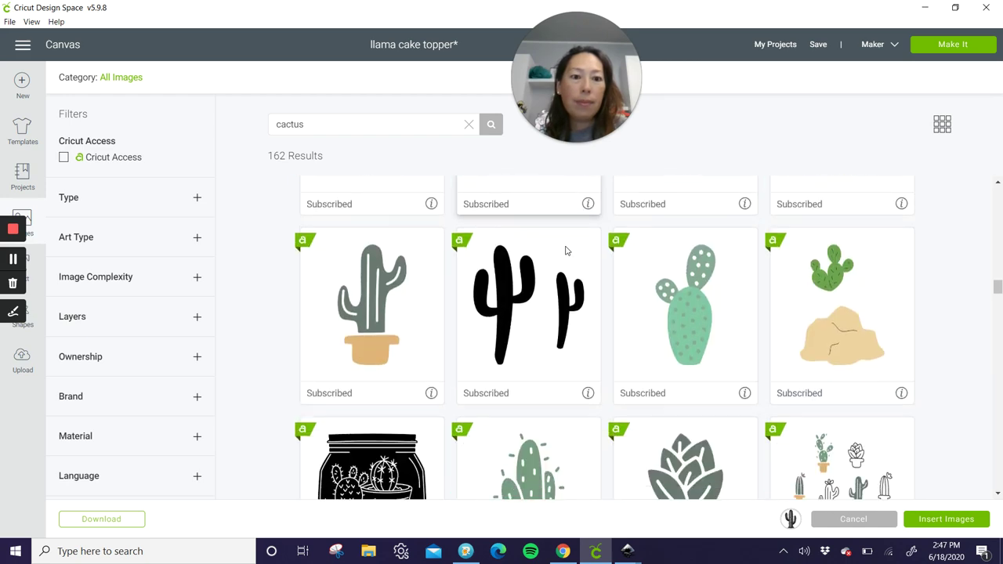
{"action": "scroll", "coordinate": [565, 249], "scroll_direction": "down", "scroll_amount": 8}
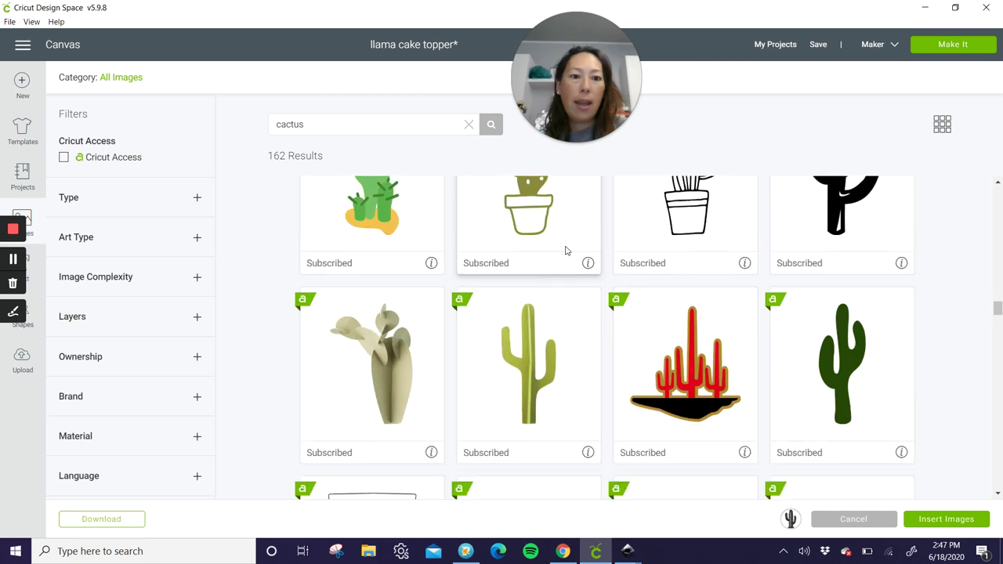
{"action": "scroll", "coordinate": [565, 250], "scroll_direction": "down", "scroll_amount": 8}
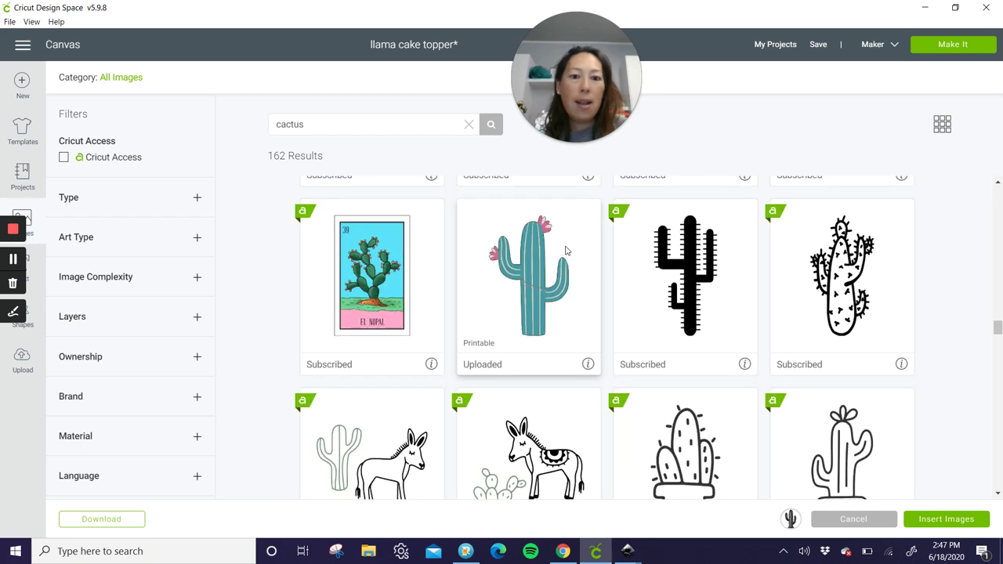
{"action": "left_click", "coordinate": [527, 300]}
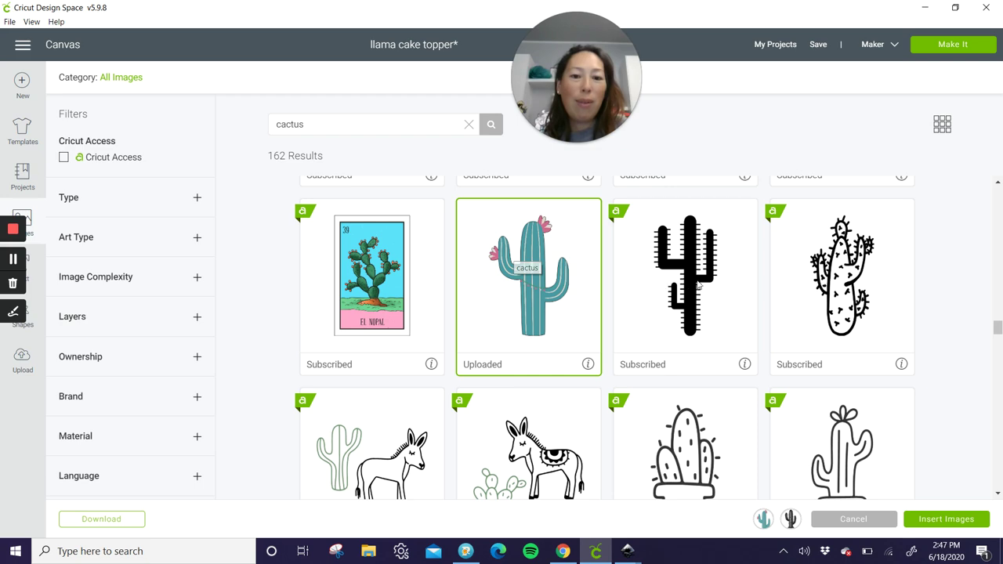
Add the coral striped saguaro cactus to the selection and insert the three chosen images on the canvas
{"action": "scroll", "coordinate": [734, 306], "scroll_direction": "down", "scroll_amount": 3}
{"action": "scroll", "coordinate": [734, 310], "scroll_direction": "down", "scroll_amount": 8}
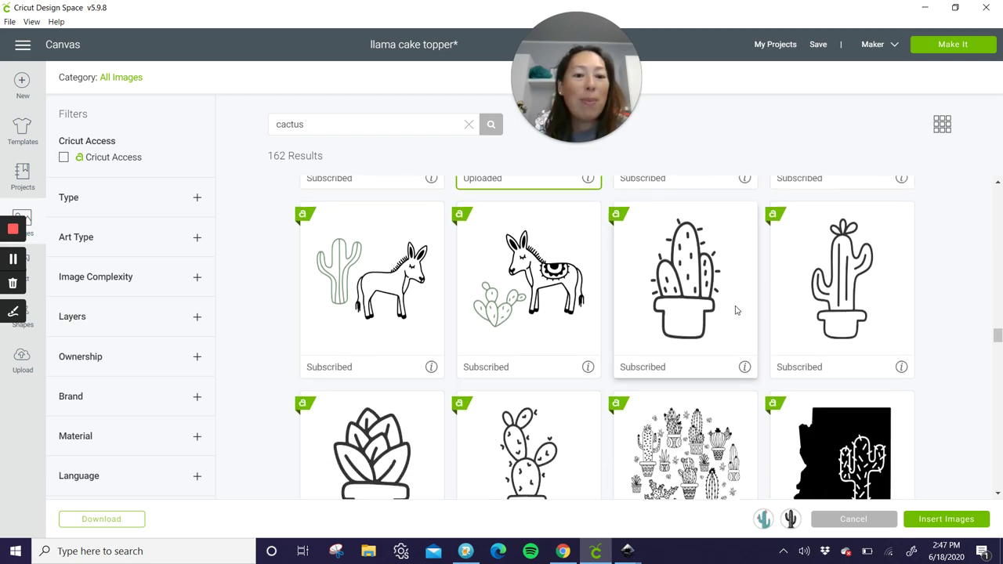
{"action": "scroll", "coordinate": [735, 310], "scroll_direction": "down", "scroll_amount": 5}
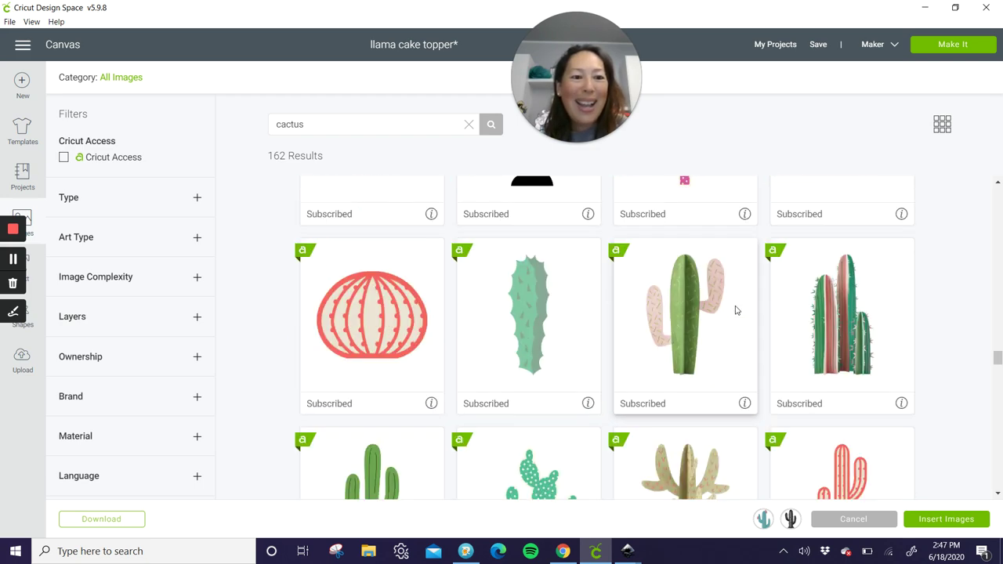
{"action": "scroll", "coordinate": [735, 310], "scroll_direction": "down", "scroll_amount": 5}
{"action": "left_click", "coordinate": [842, 323]}
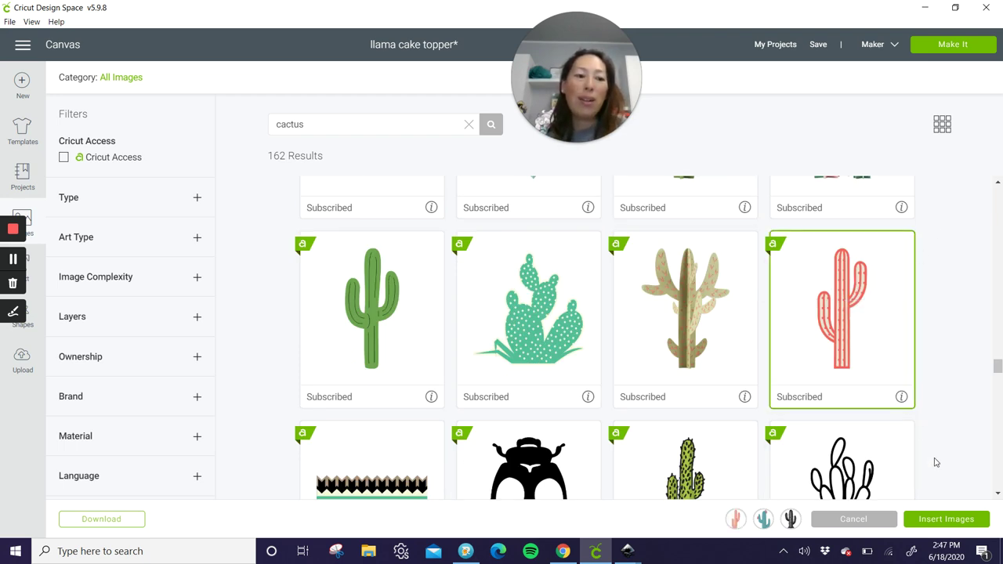
{"action": "left_click", "coordinate": [927, 523]}
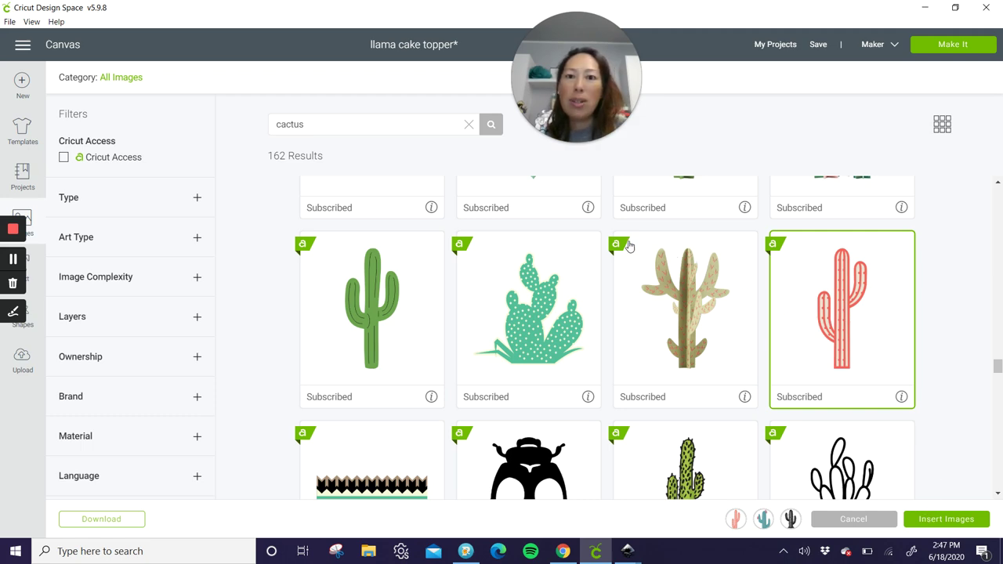
{"action": "left_click", "coordinate": [955, 7]}
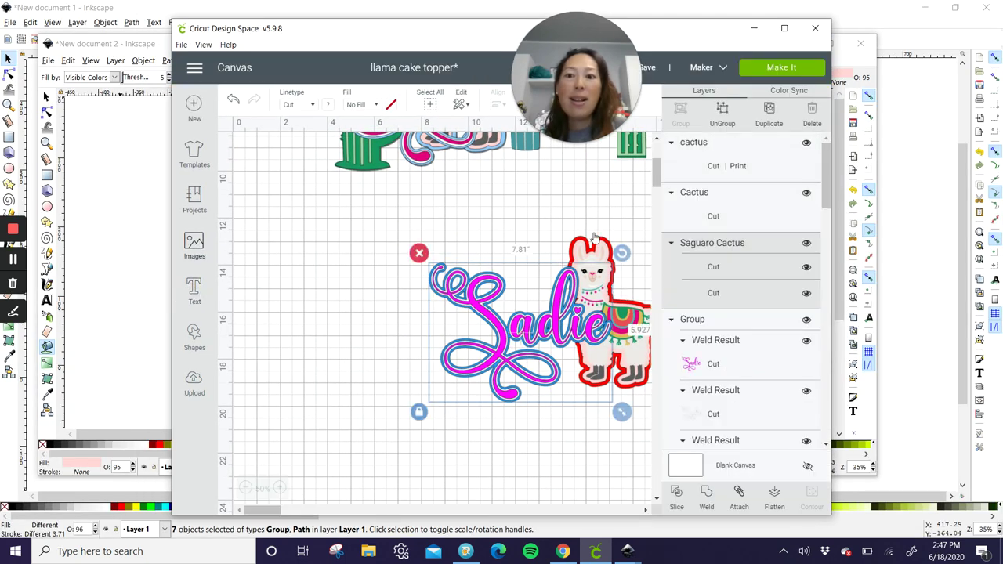
Search the image library for "sombrero" and insert the pink sombrero with colored stripes and hanging ornaments
{"action": "left_click", "coordinate": [784, 28]}
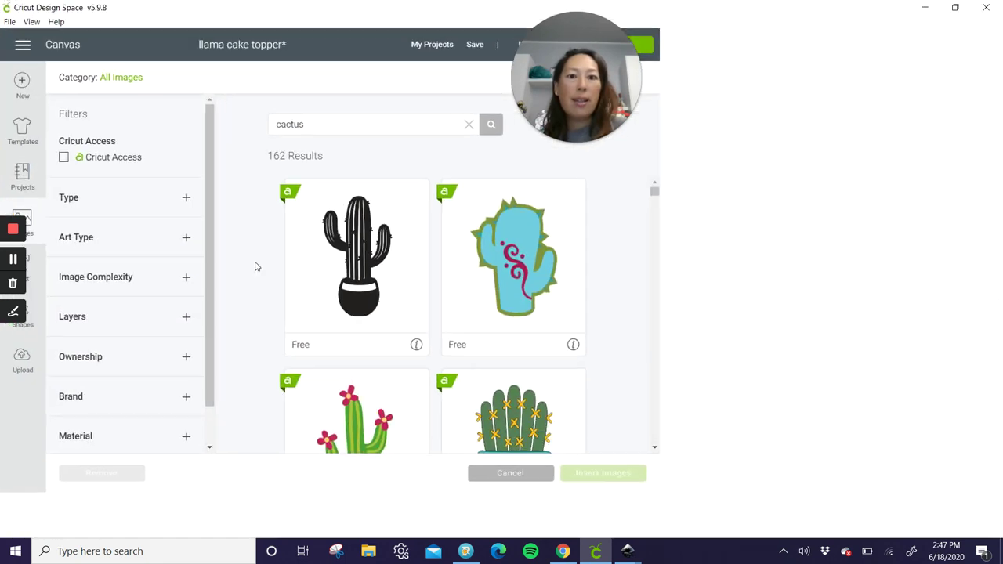
{"action": "double_click", "coordinate": [326, 123]}
{"action": "type", "text": "sombr"}
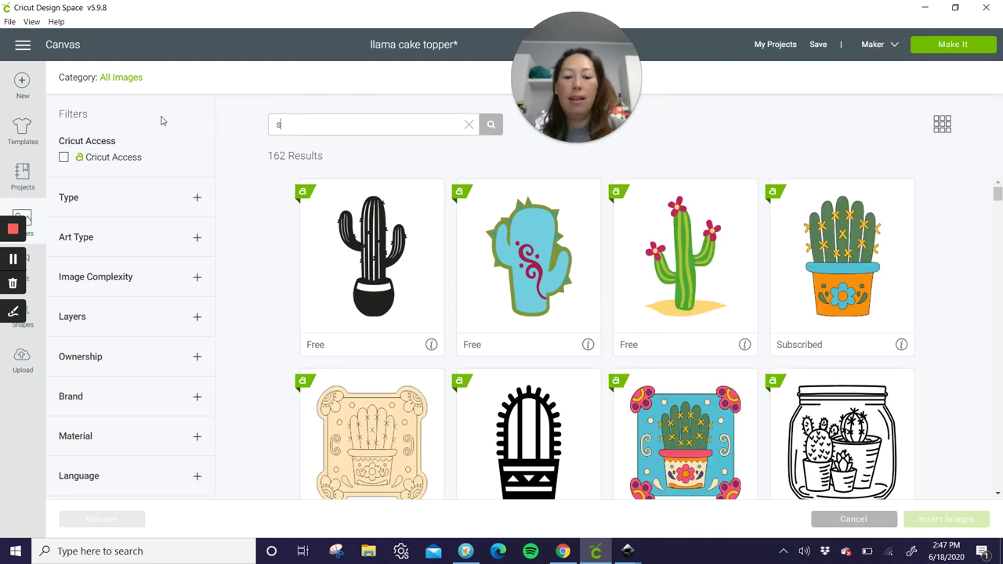
{"action": "type", "text": "ero"}
{"action": "key", "text": "Return"}
{"action": "left_click", "coordinate": [394, 272]}
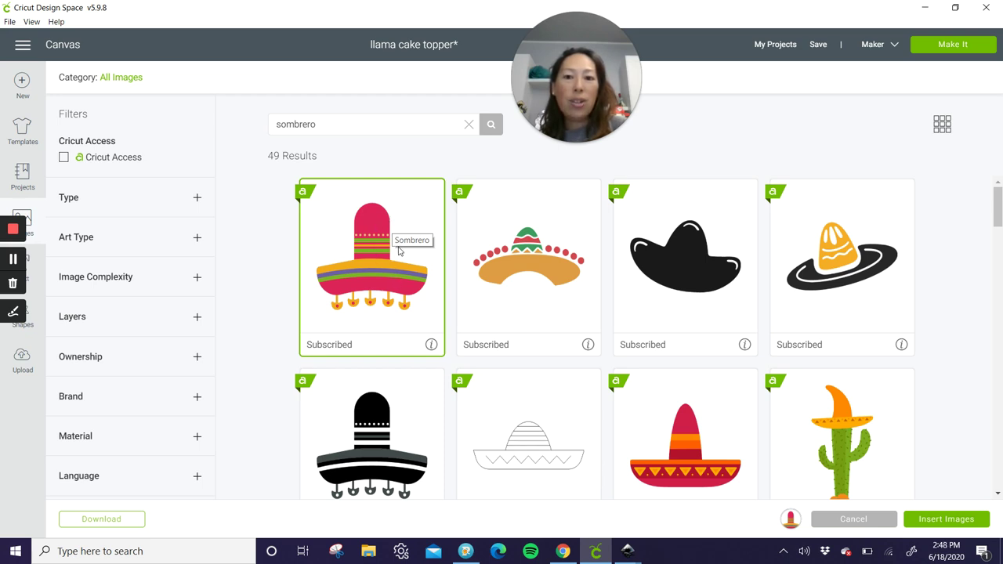
{"action": "left_click", "coordinate": [965, 522]}
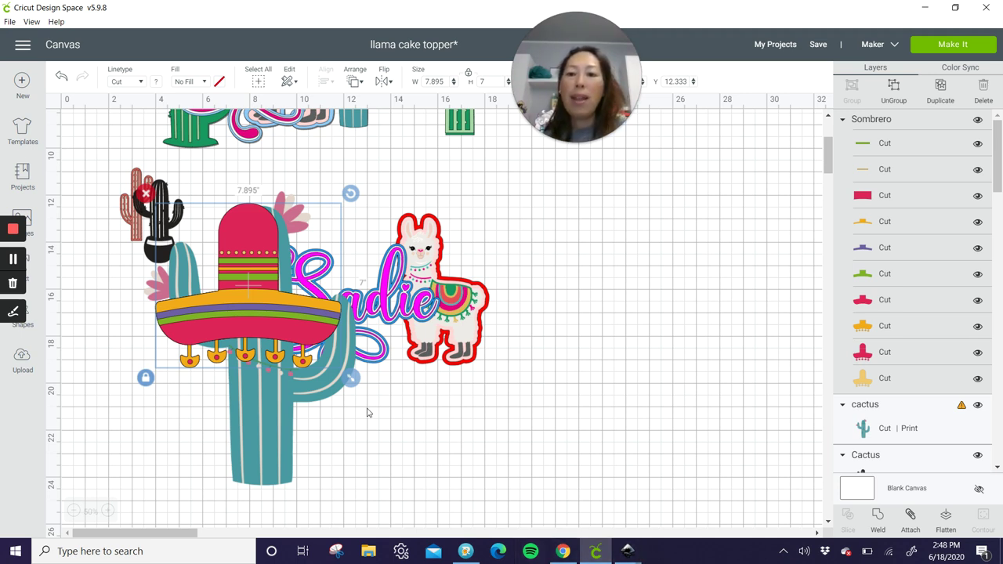
Move the sombrero to the empty area right of the llama, and the black potted cactus to the space below and between them
{"action": "left_click_drag", "start_coordinate": [264, 262], "coordinate": [705, 249]}
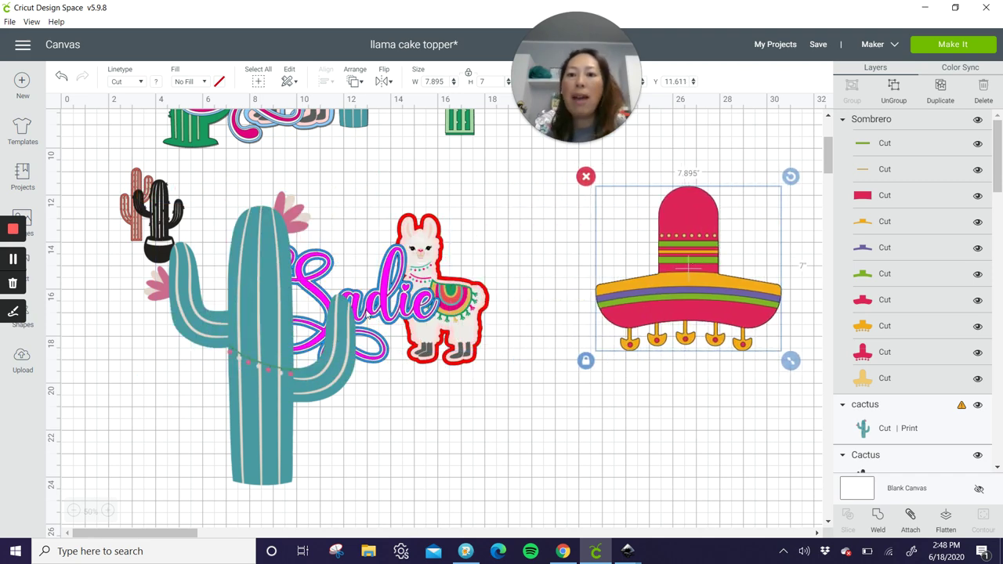
{"action": "left_click", "coordinate": [155, 213]}
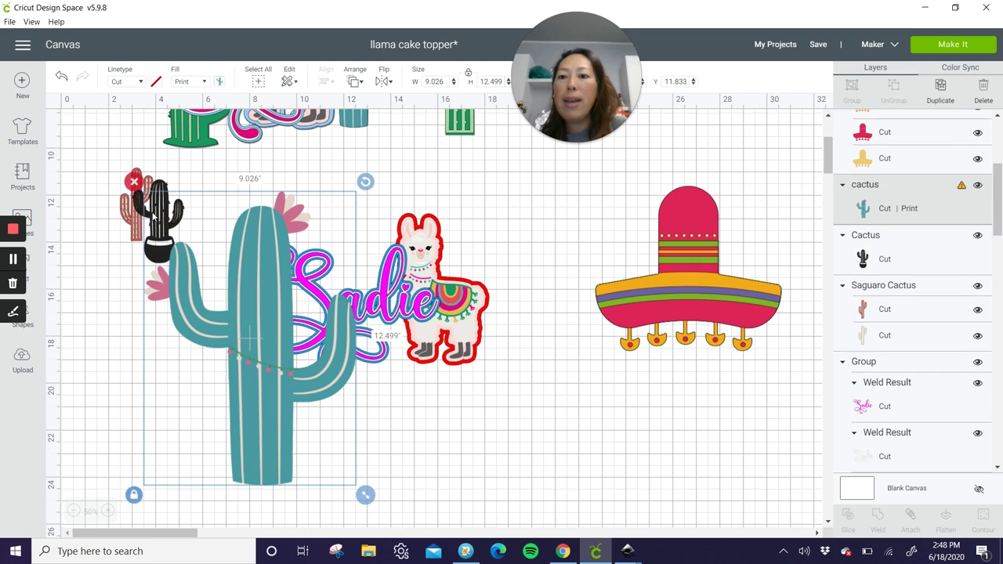
{"action": "left_click_drag", "start_coordinate": [159, 192], "coordinate": [557, 389]}
Enlarge the black potted cactus to about 9 by 14.3 inches and place it in the open area below the llama
{"action": "left_click_drag", "start_coordinate": [574, 455], "coordinate": [608, 523]}
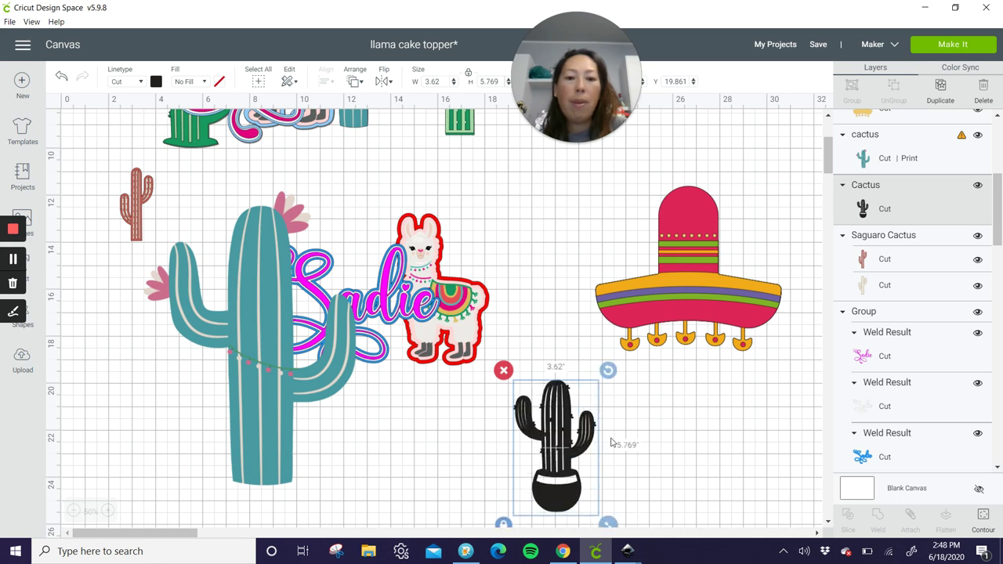
{"action": "scroll", "coordinate": [614, 445], "scroll_direction": "down", "scroll_amount": 5}
{"action": "left_click_drag", "start_coordinate": [617, 270], "coordinate": [731, 466]}
{"action": "left_click_drag", "start_coordinate": [620, 302], "coordinate": [435, 321]}
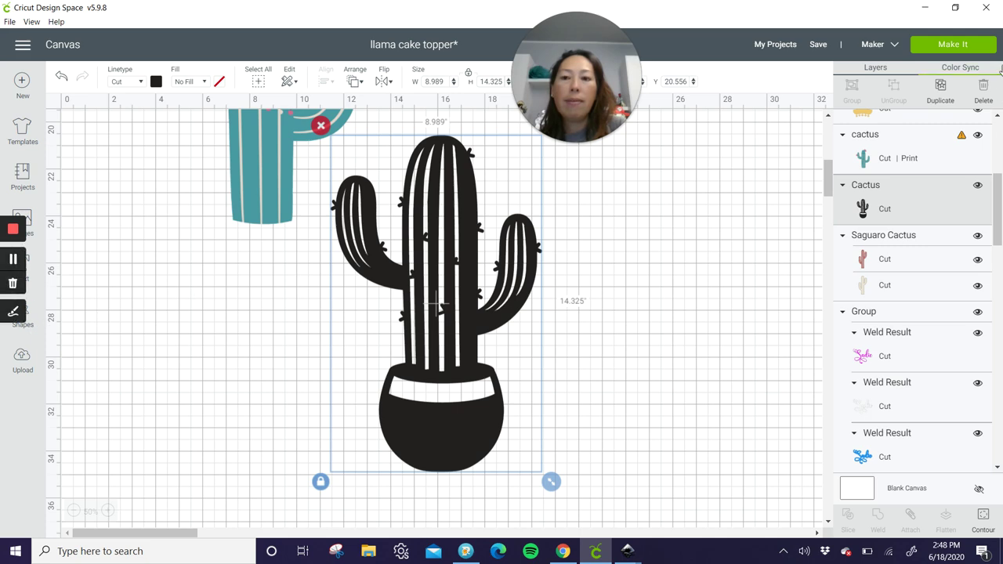
Insert a circle shape and place it beside the lower left of the black cactus
{"action": "left_click", "coordinate": [954, 7]}
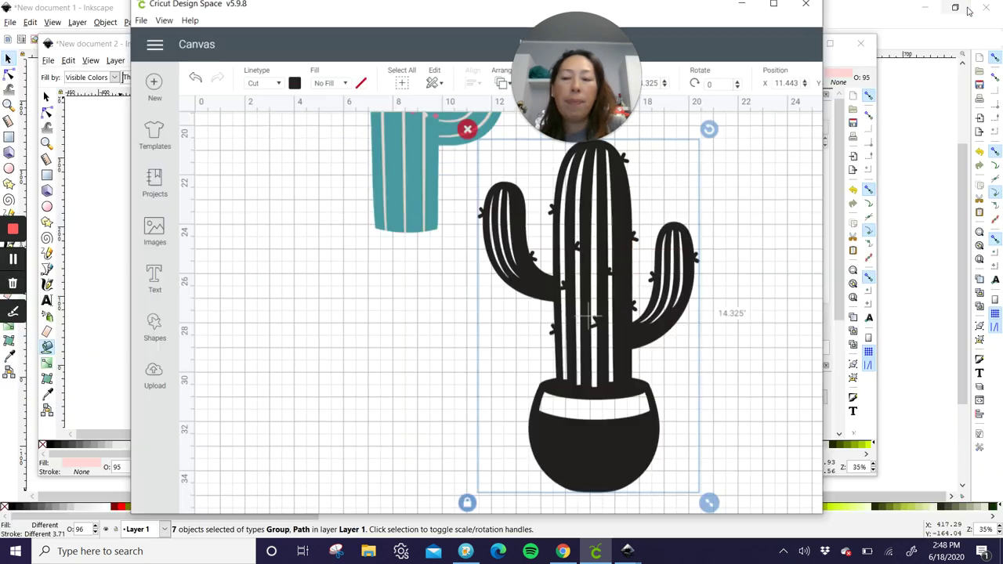
{"action": "left_click", "coordinate": [193, 335]}
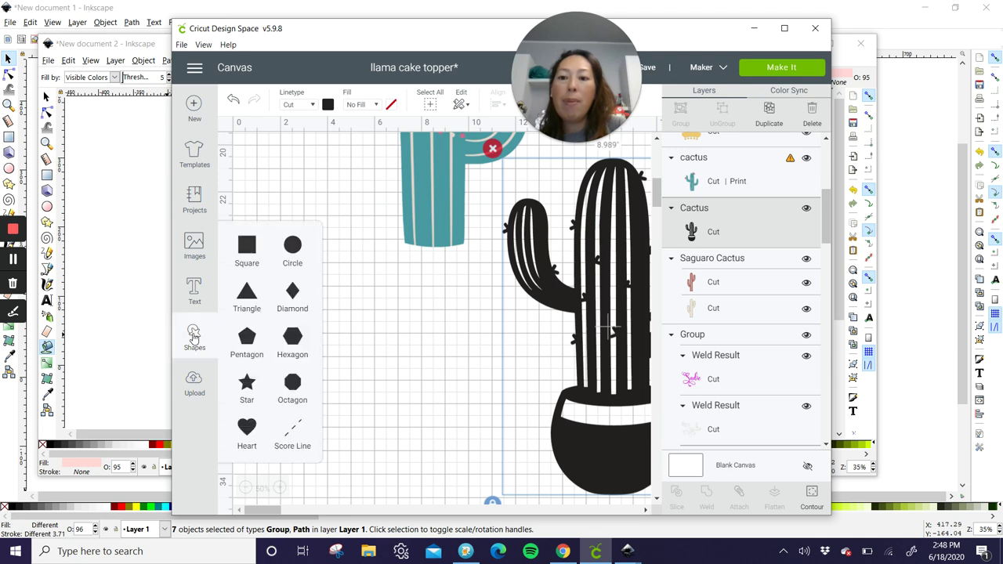
{"action": "left_click", "coordinate": [292, 249]}
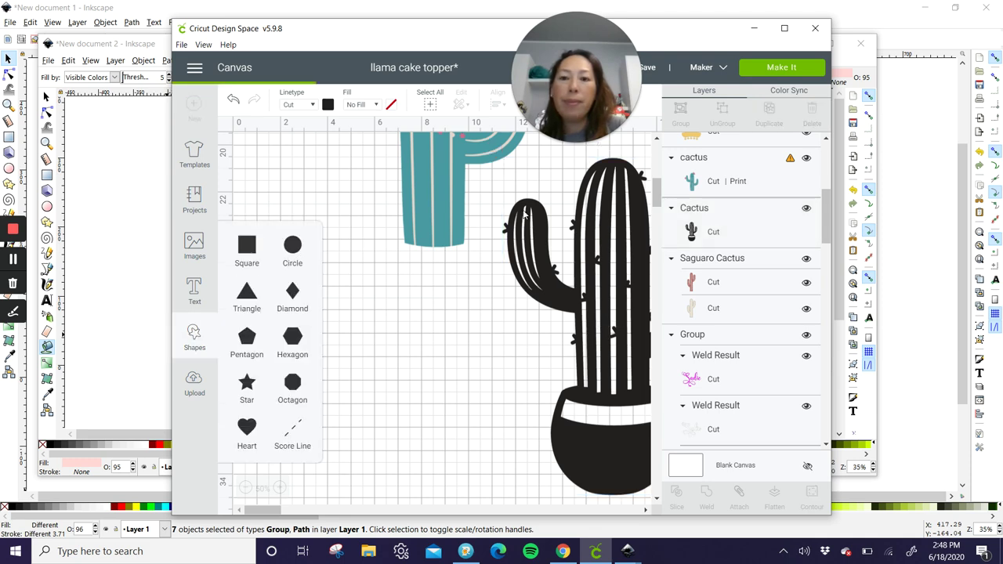
{"action": "left_click", "coordinate": [786, 31]}
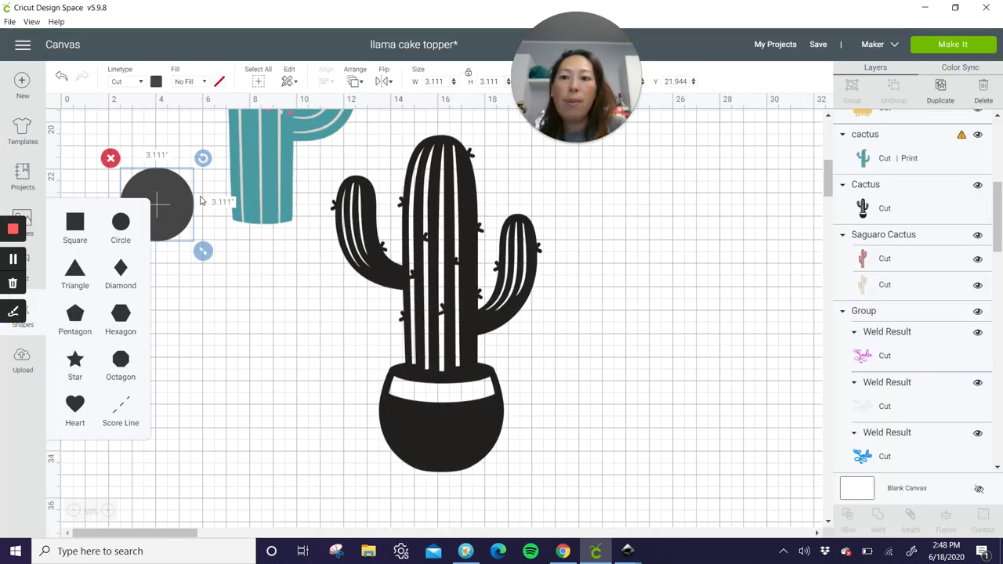
{"action": "left_click_drag", "start_coordinate": [181, 208], "coordinate": [317, 346]}
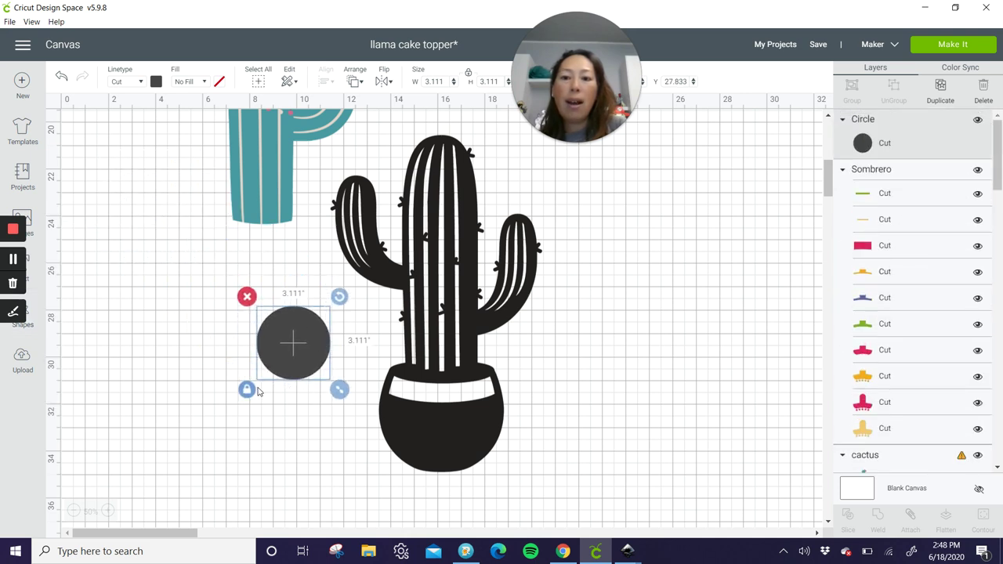
Stretch the circle into an oval about 5.8 by 4.1 inches and place it over the cactus's lower stem just above the pot
{"action": "left_click_drag", "start_coordinate": [339, 390], "coordinate": [403, 417]}
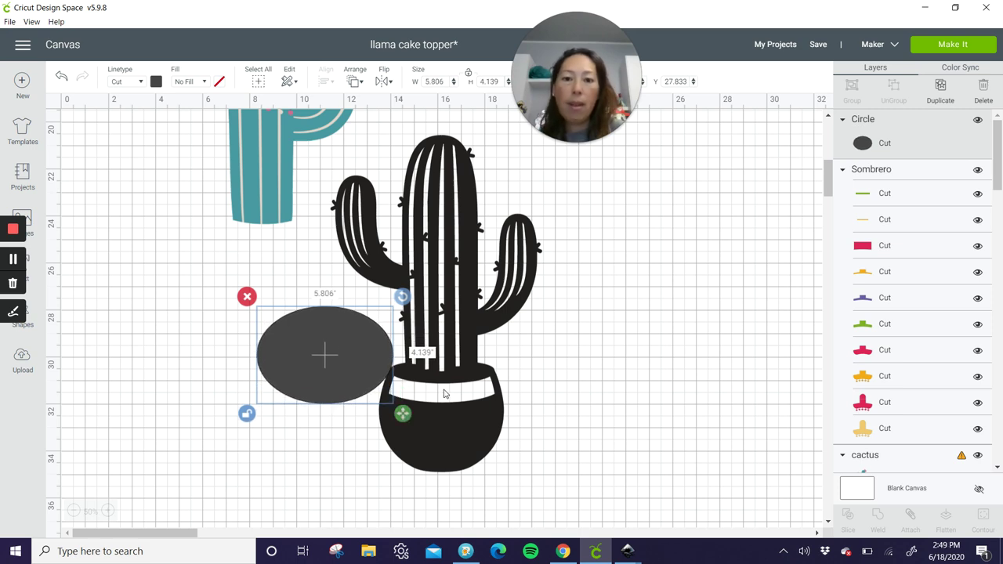
{"action": "left_click_drag", "start_coordinate": [306, 354], "coordinate": [424, 331]}
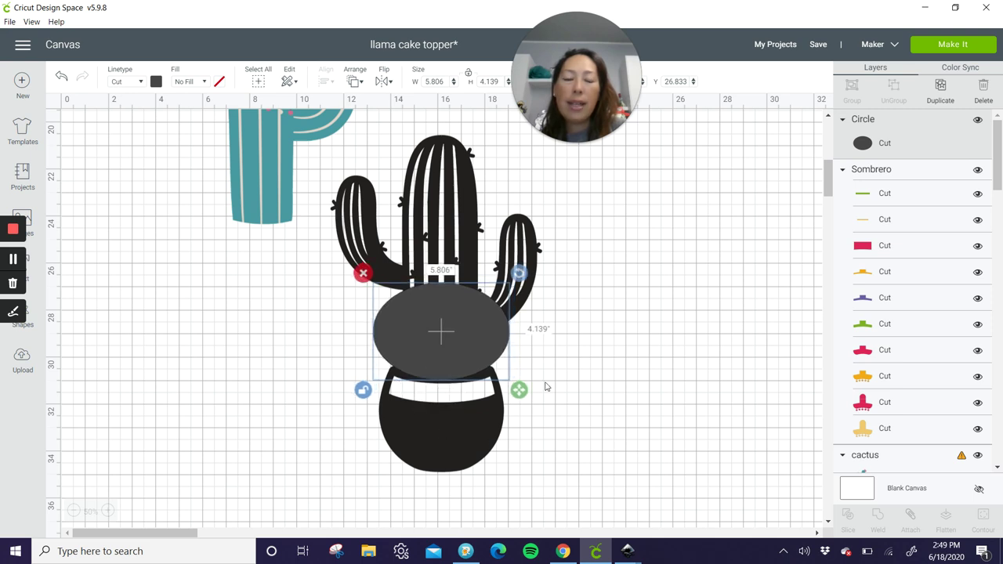
{"action": "left_click", "coordinate": [589, 426]}
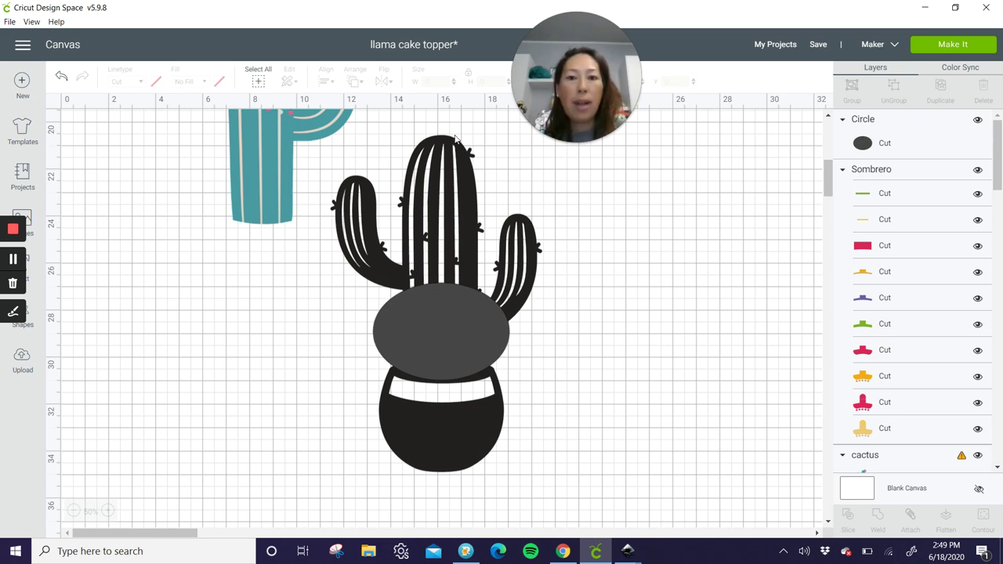
Slice the black cactus with the oval, then delete the dark gray overlap piece and the leftover oval
{"action": "left_click_drag", "start_coordinate": [666, 454], "coordinate": [424, 302]}
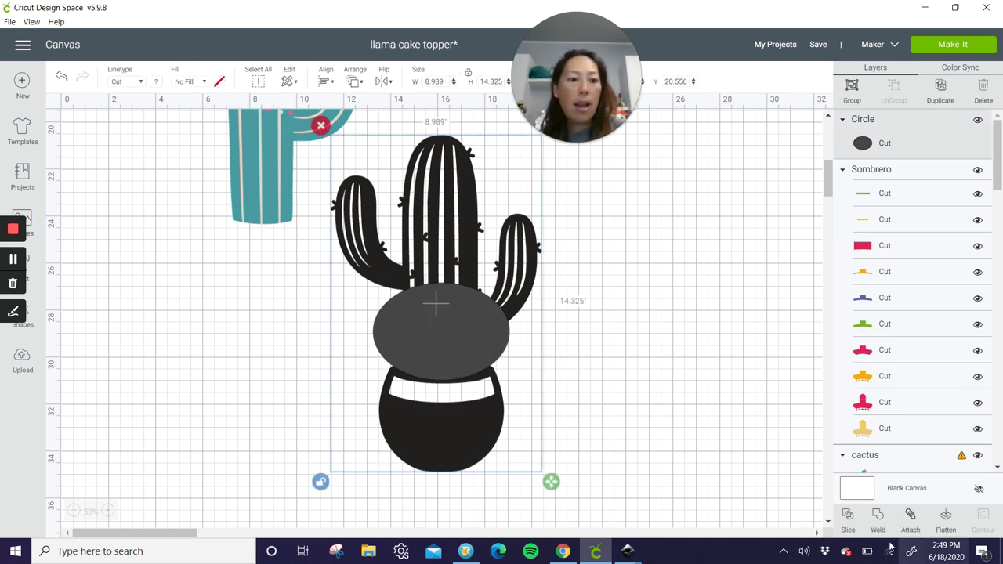
{"action": "left_click", "coordinate": [847, 521]}
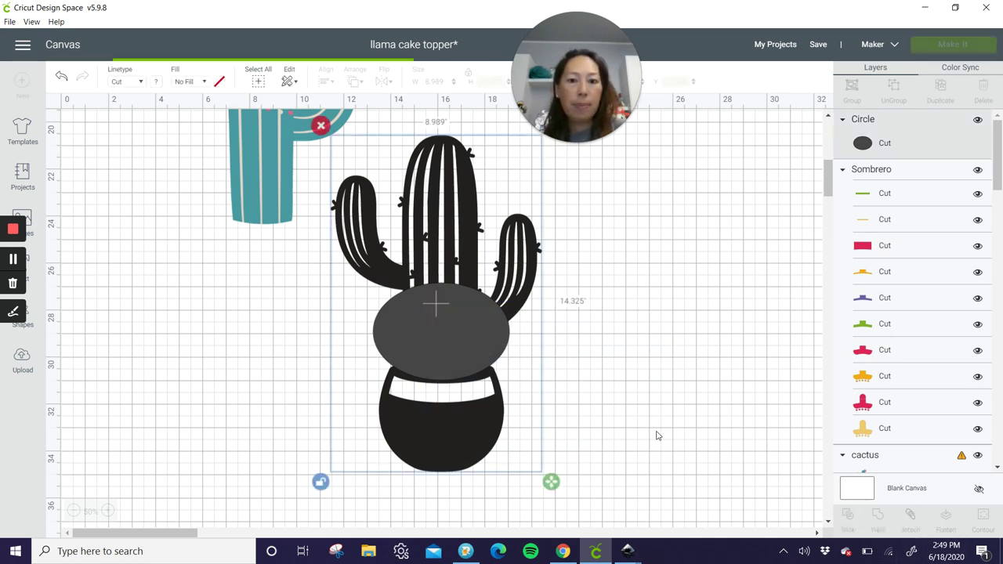
{"action": "left_click_drag", "start_coordinate": [422, 373], "coordinate": [724, 416]}
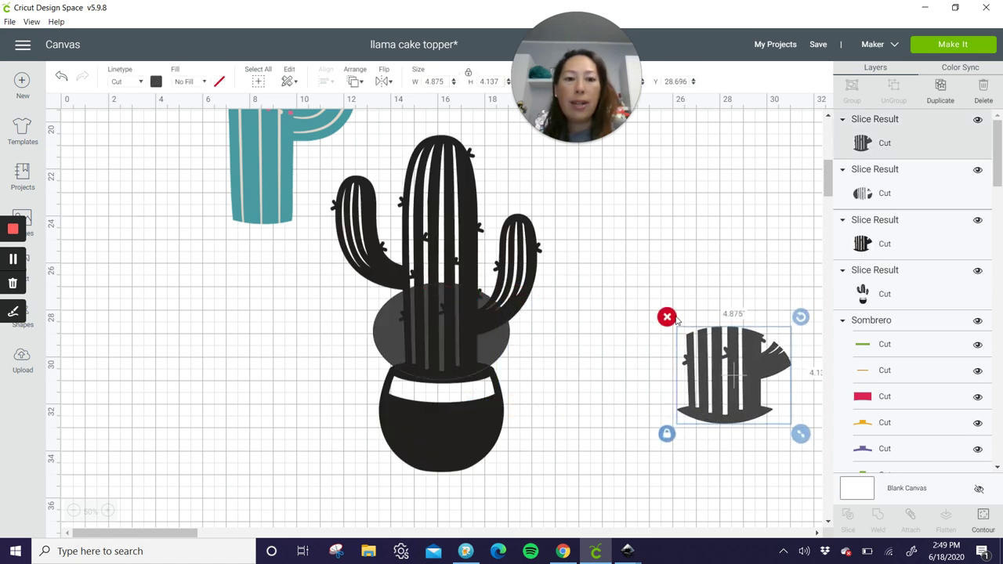
{"action": "left_click", "coordinate": [667, 317]}
{"action": "left_click_drag", "start_coordinate": [351, 365], "coordinate": [119, 530]}
{"action": "left_click", "coordinate": [159, 424]}
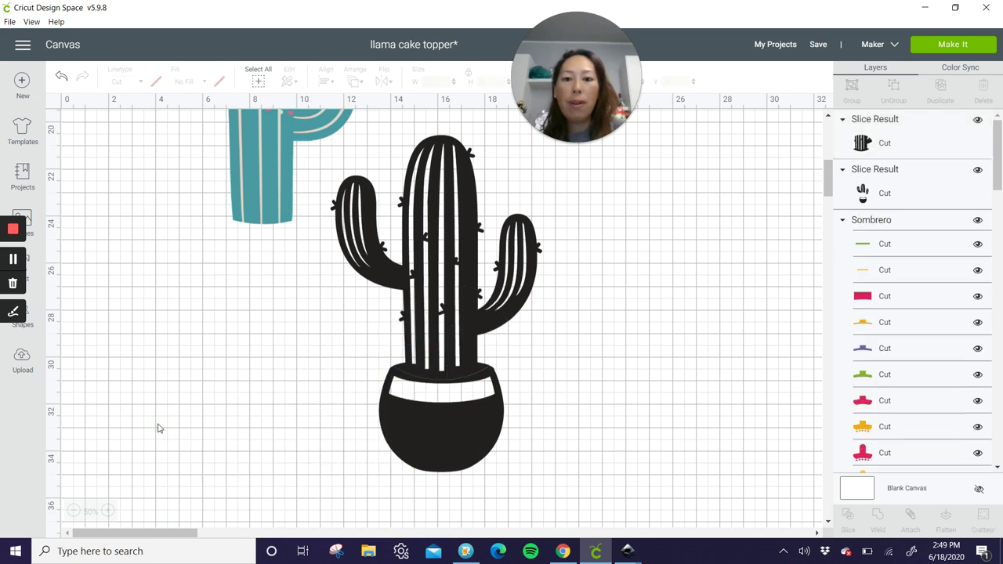
Hide the pot and pot band contours of the black potted cactus so only the cactus parts remain
{"action": "left_click", "coordinate": [475, 434]}
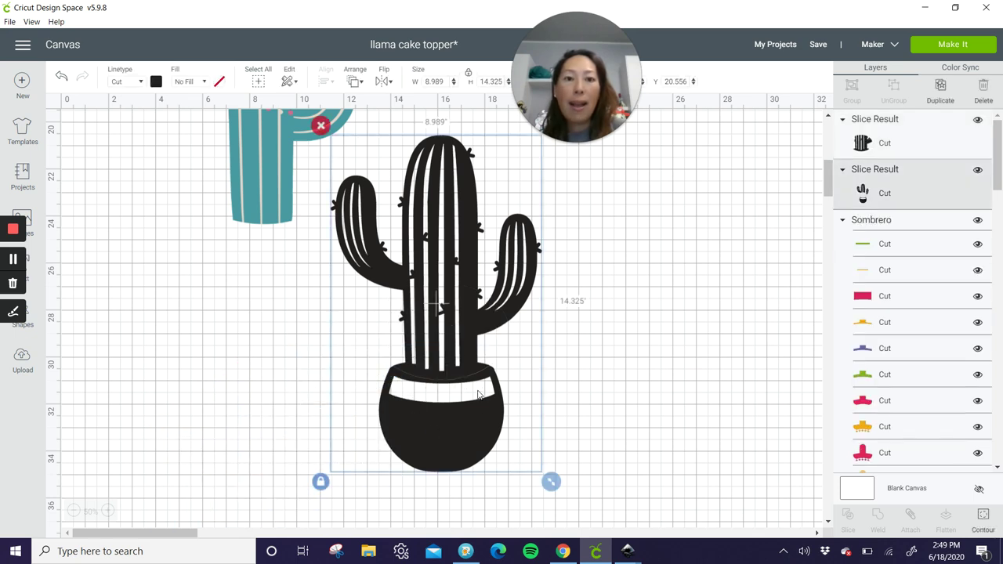
{"action": "left_click", "coordinate": [982, 517]}
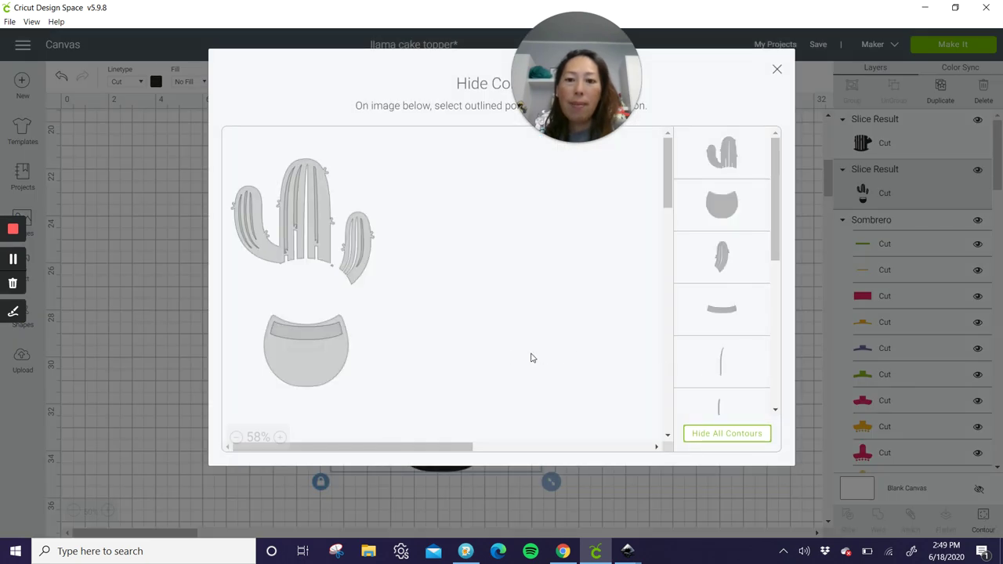
{"action": "left_click", "coordinate": [326, 355]}
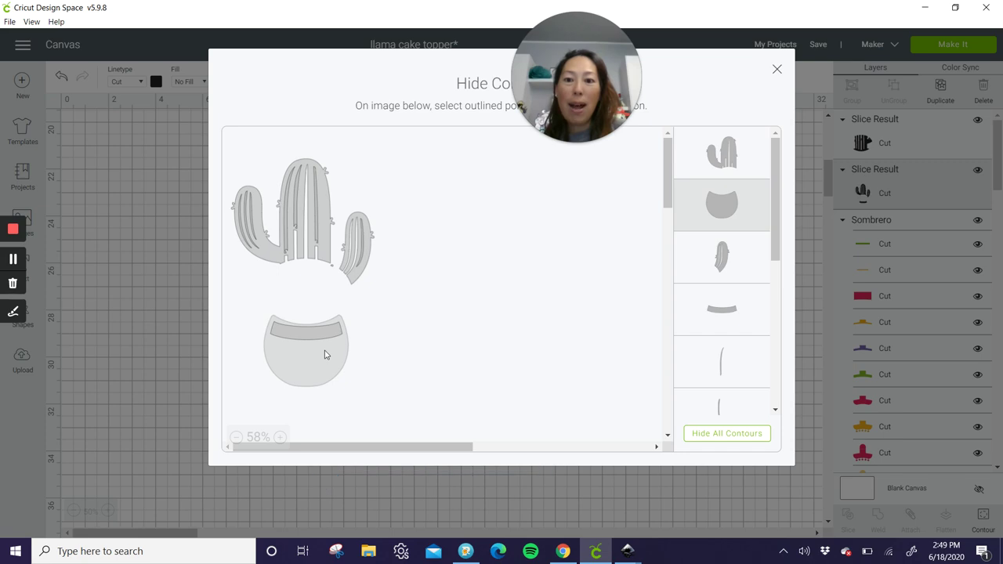
{"action": "left_click", "coordinate": [326, 335]}
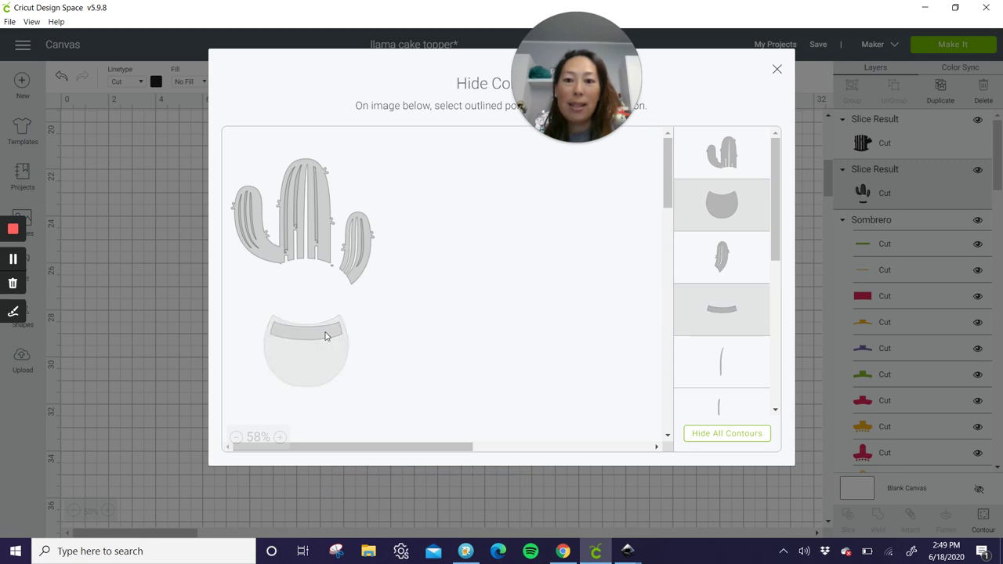
{"action": "left_click", "coordinate": [776, 69]}
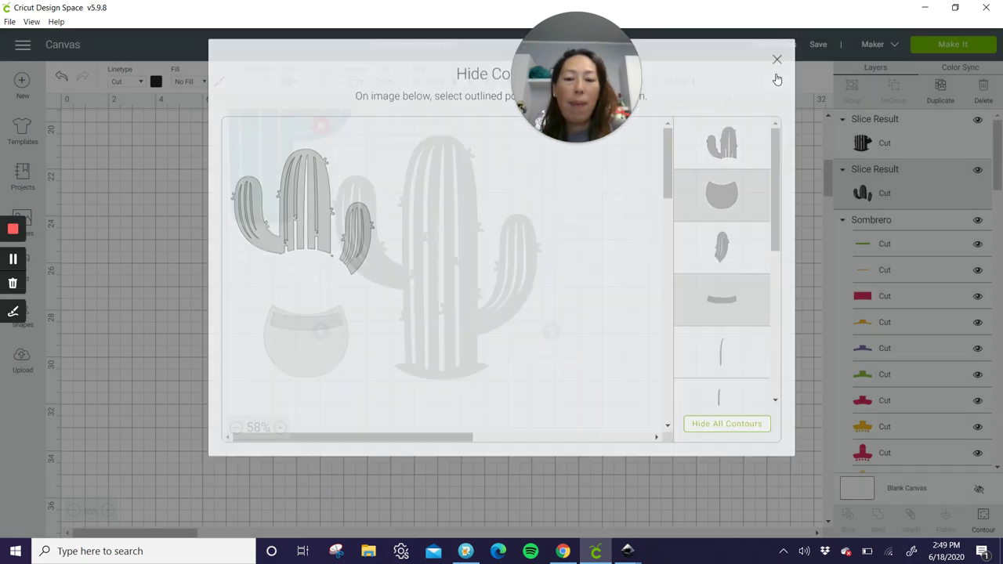
Move the sliced lower stem piece down away from the black cactus, then undo the move
{"action": "left_click_drag", "start_coordinate": [572, 455], "coordinate": [506, 478]}
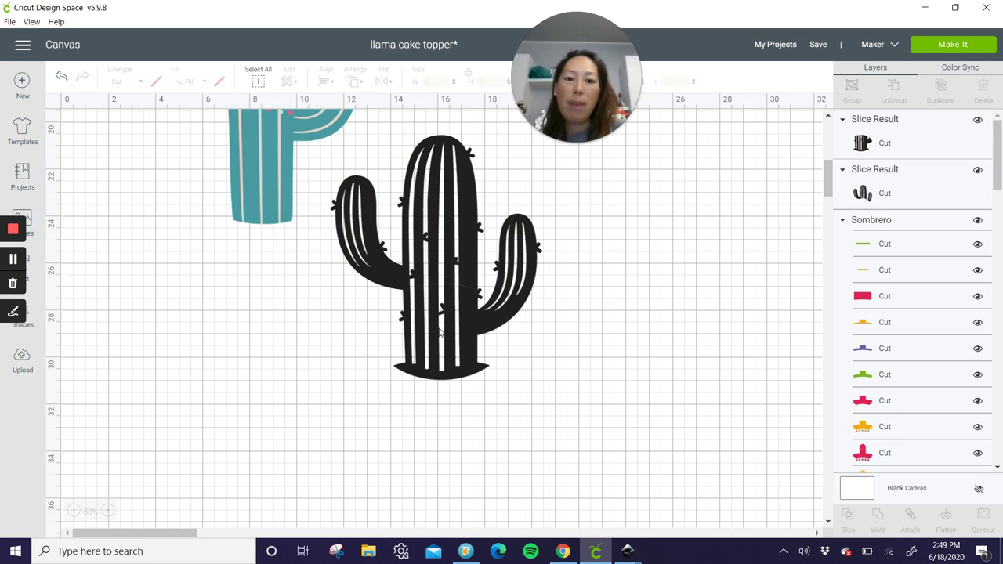
{"action": "left_click", "coordinate": [441, 333]}
{"action": "left_click_drag", "start_coordinate": [429, 355], "coordinate": [387, 428]}
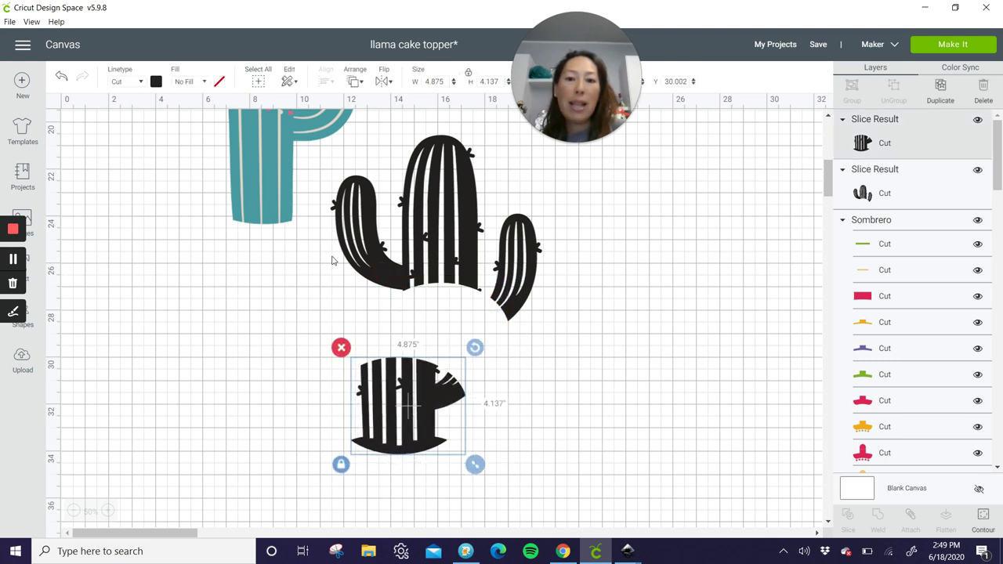
{"action": "left_click", "coordinate": [62, 78]}
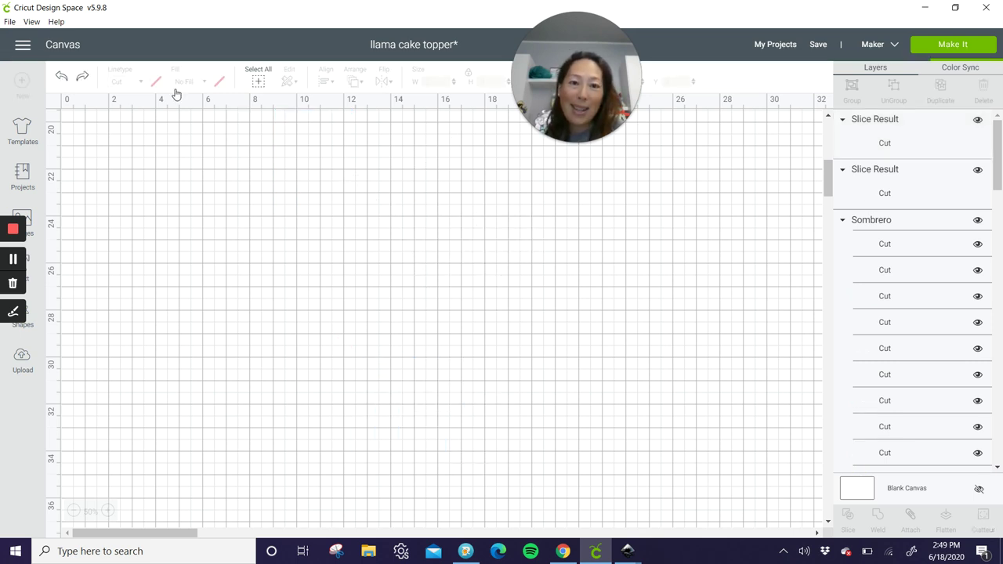
Weld the two black cactus slices into one shape and shift it slightly down and to the right
{"action": "left_click_drag", "start_coordinate": [363, 337], "coordinate": [347, 212]}
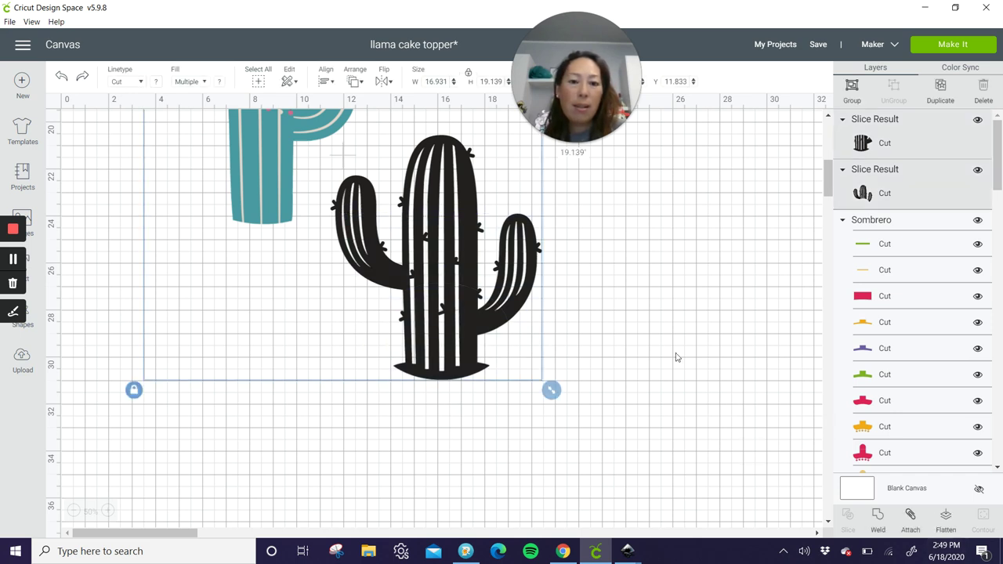
{"action": "left_click", "coordinate": [701, 362]}
{"action": "left_click_drag", "start_coordinate": [501, 428], "coordinate": [447, 286]}
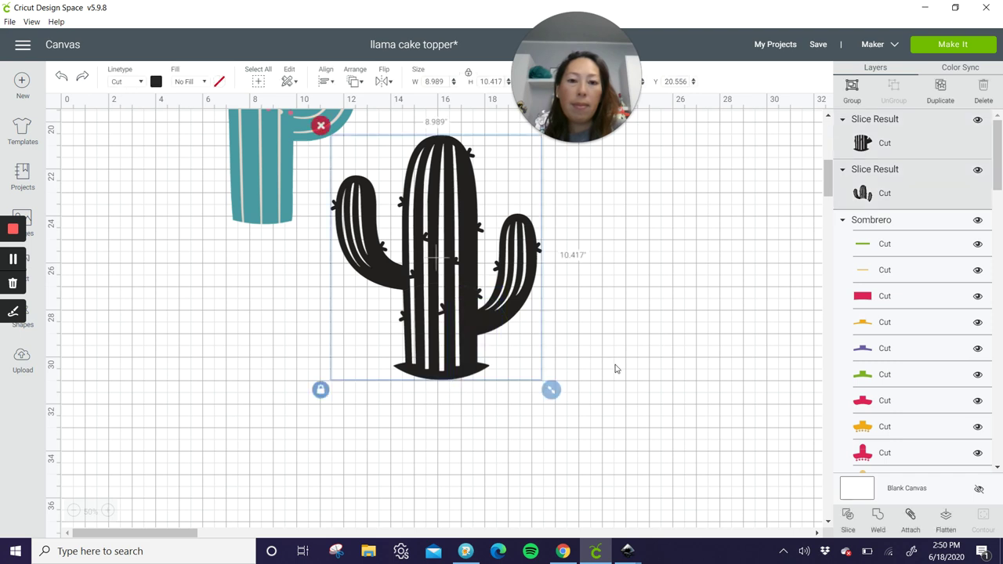
{"action": "left_click", "coordinate": [878, 515]}
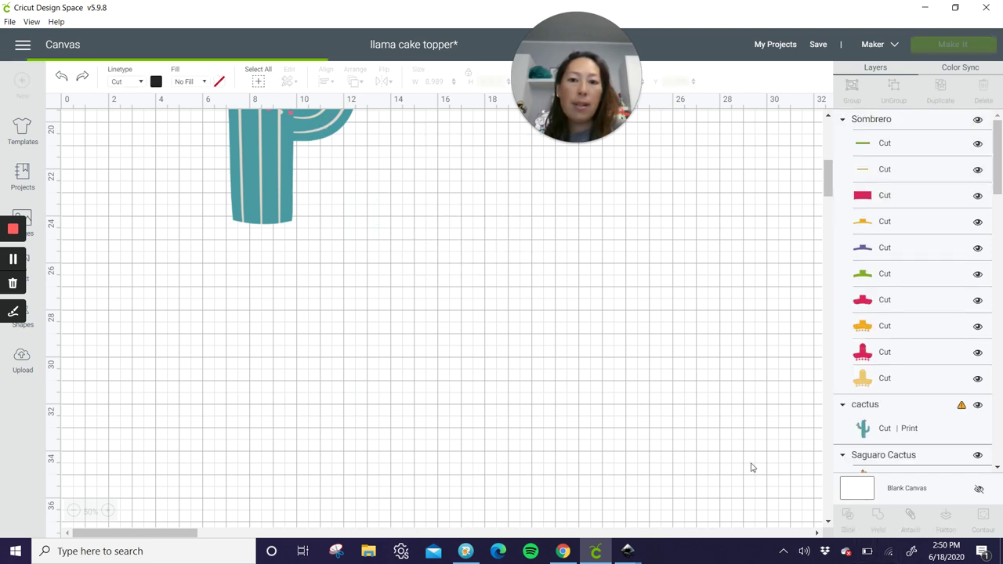
{"action": "left_click_drag", "start_coordinate": [517, 294], "coordinate": [535, 329]}
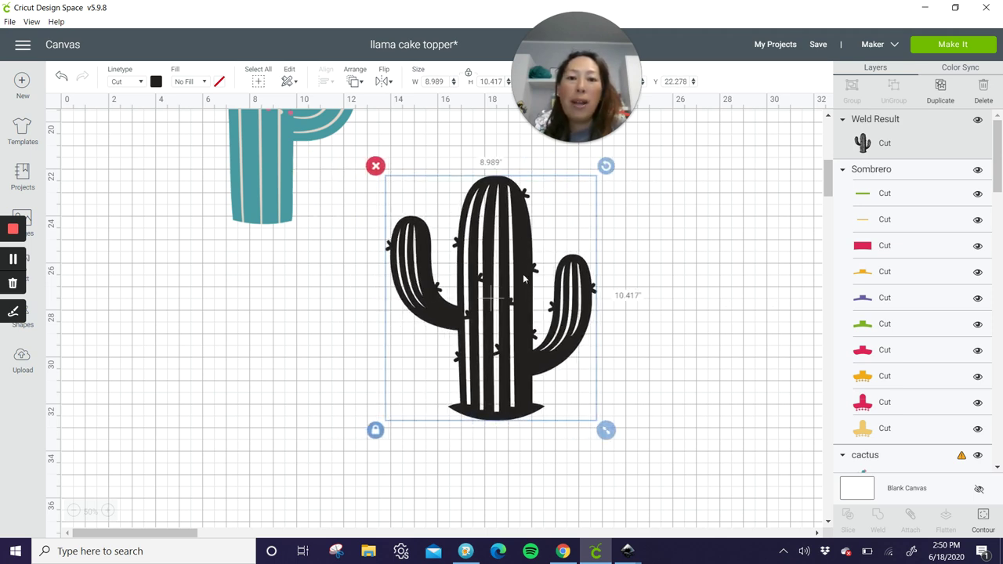
Duplicate the welded cactus, place the copy to its right, and hide all contours of the copy to make it solid
{"action": "left_click", "coordinate": [940, 88]}
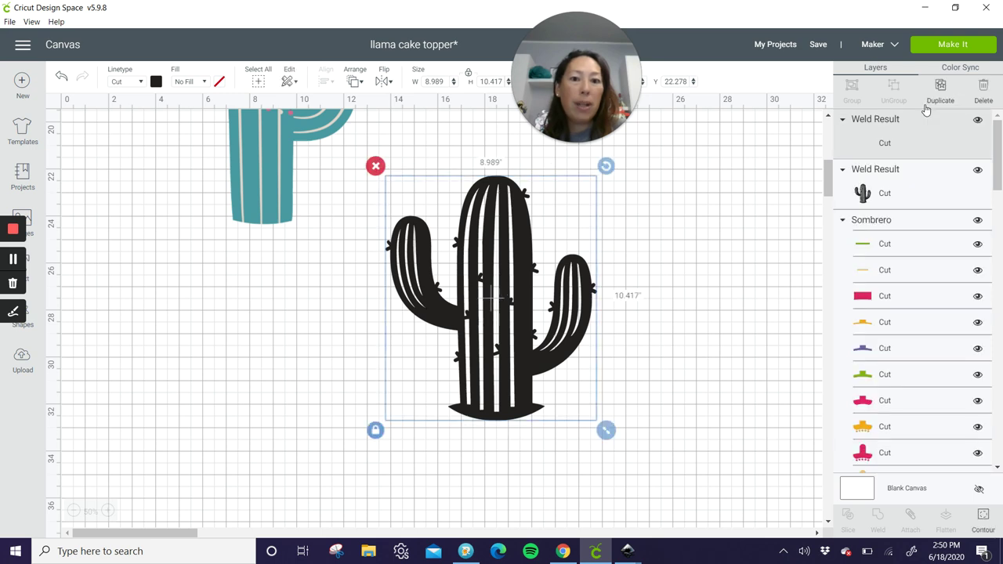
{"action": "left_click_drag", "start_coordinate": [531, 294], "coordinate": [721, 329]}
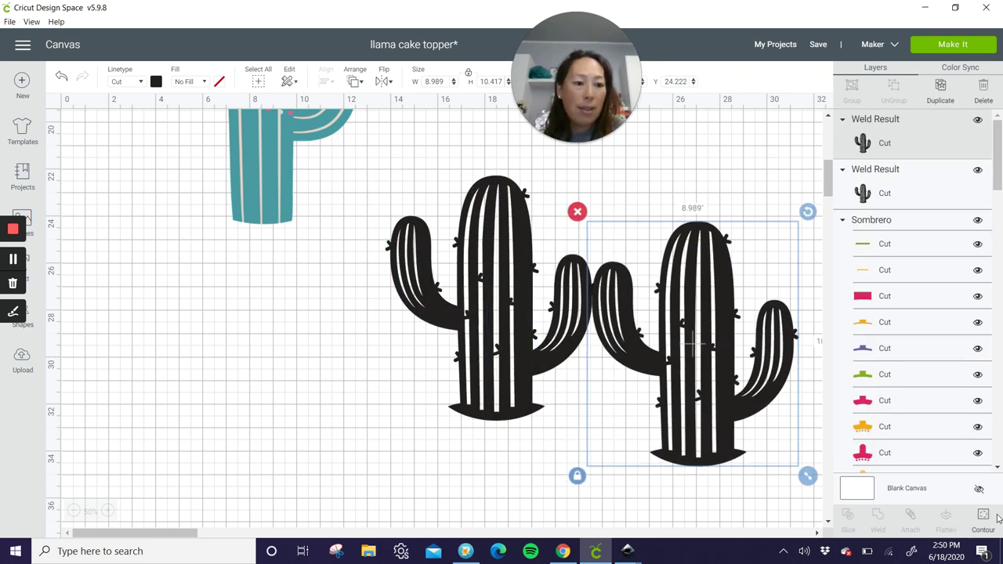
{"action": "left_click", "coordinate": [983, 516]}
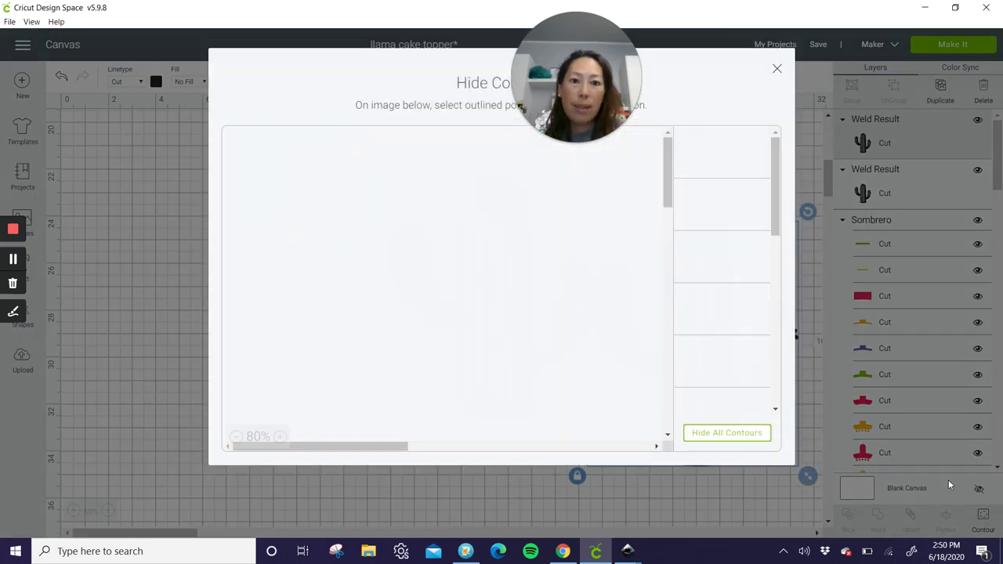
{"action": "left_click", "coordinate": [713, 436]}
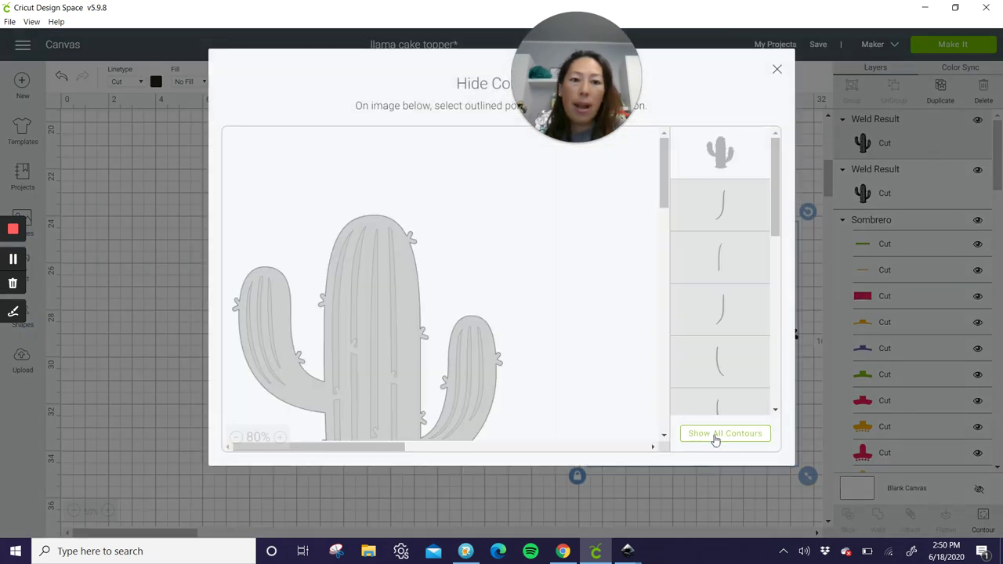
{"action": "left_click", "coordinate": [774, 69]}
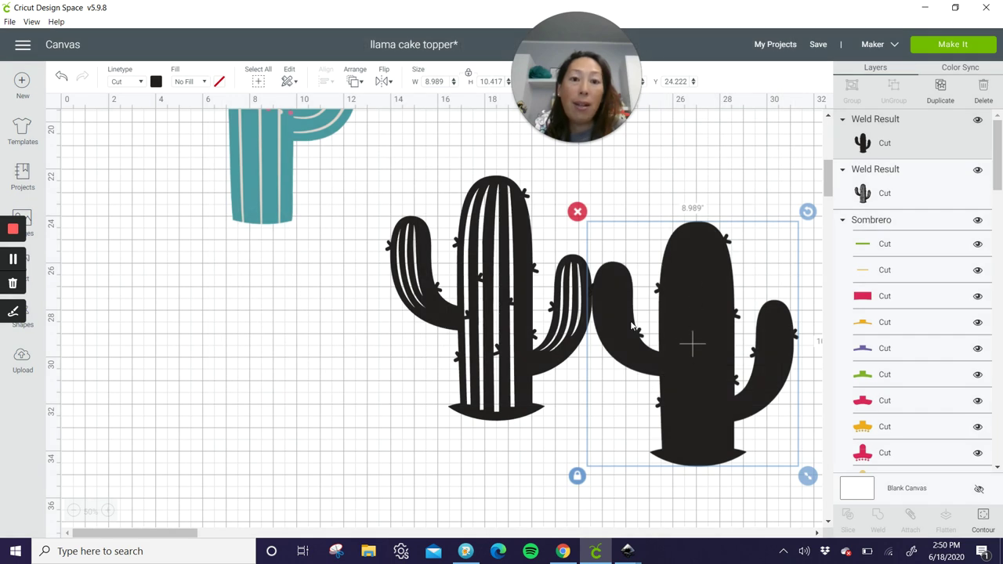
Color the striped cactus light green and the solid cactus copy dark green
{"action": "left_click", "coordinate": [492, 321]}
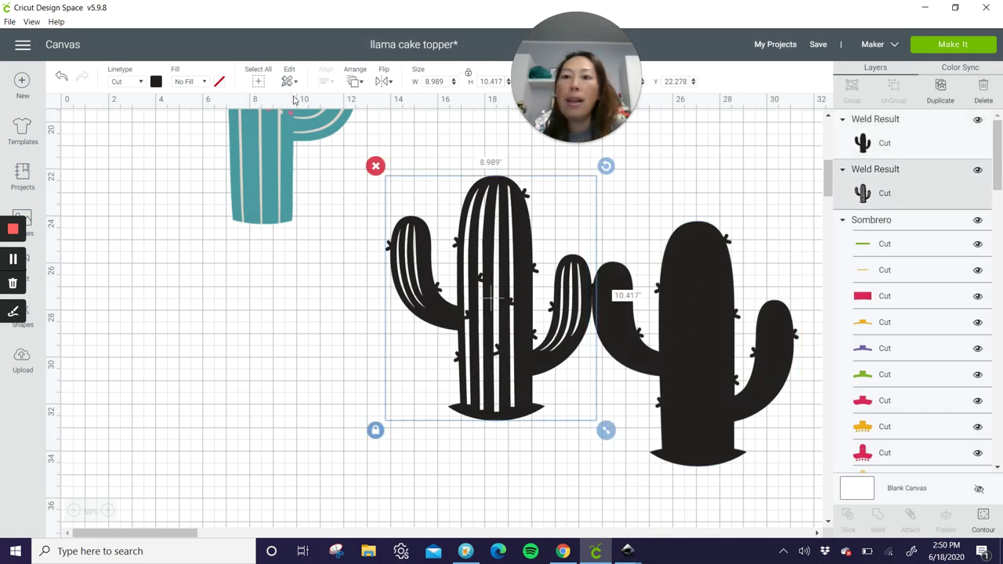
{"action": "left_click", "coordinate": [156, 83]}
{"action": "left_click", "coordinate": [235, 127]}
{"action": "left_click", "coordinate": [700, 358]}
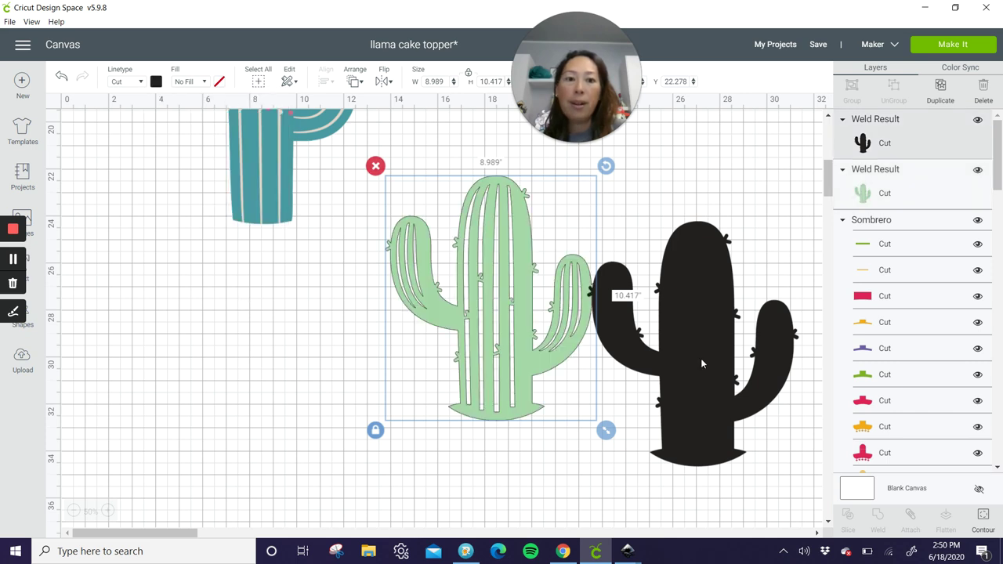
{"action": "left_click", "coordinate": [156, 83]}
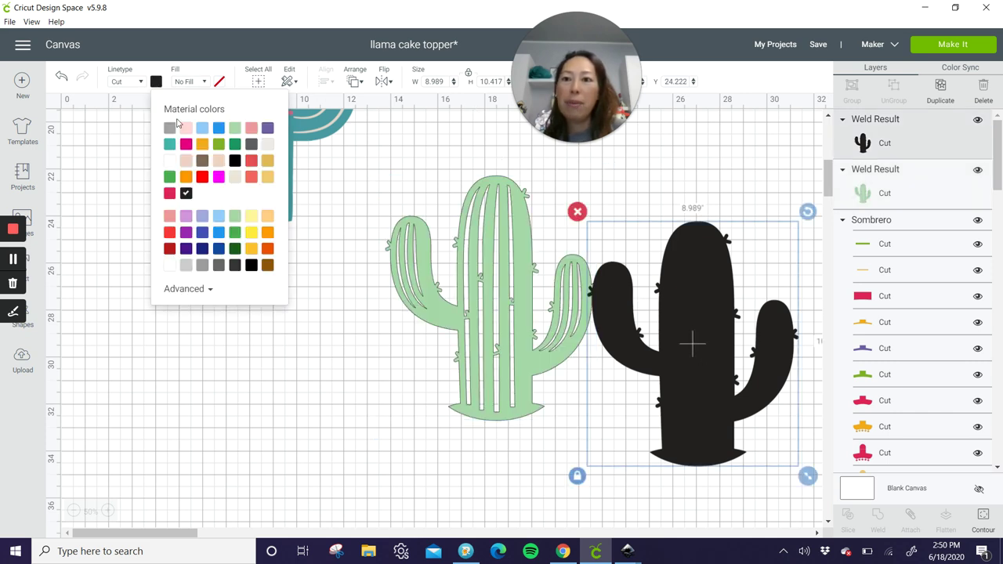
{"action": "left_click", "coordinate": [234, 248]}
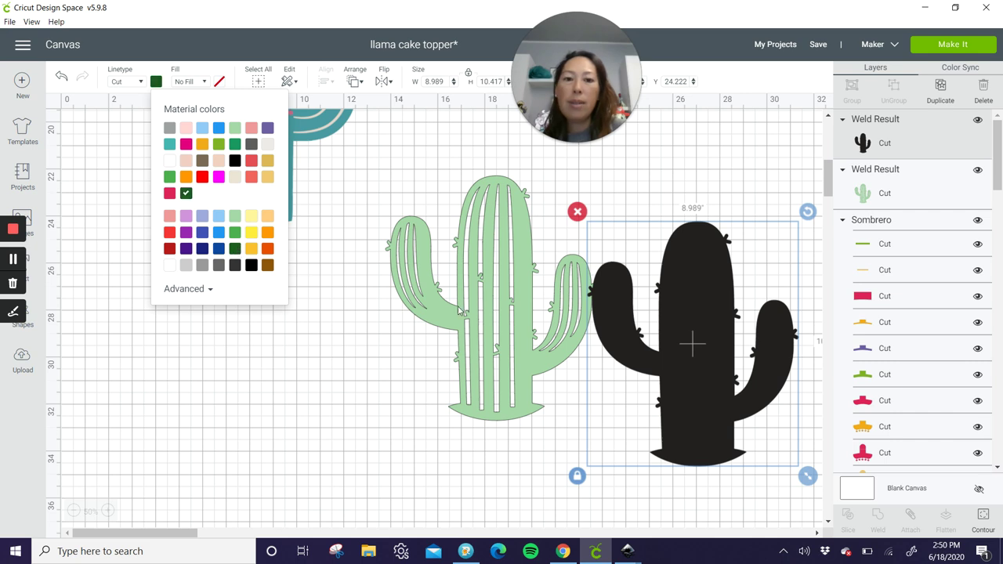
Bring the light green striped cactus in front of the dark green one and place it on top of it
{"action": "left_click_drag", "start_coordinate": [543, 321], "coordinate": [580, 359]}
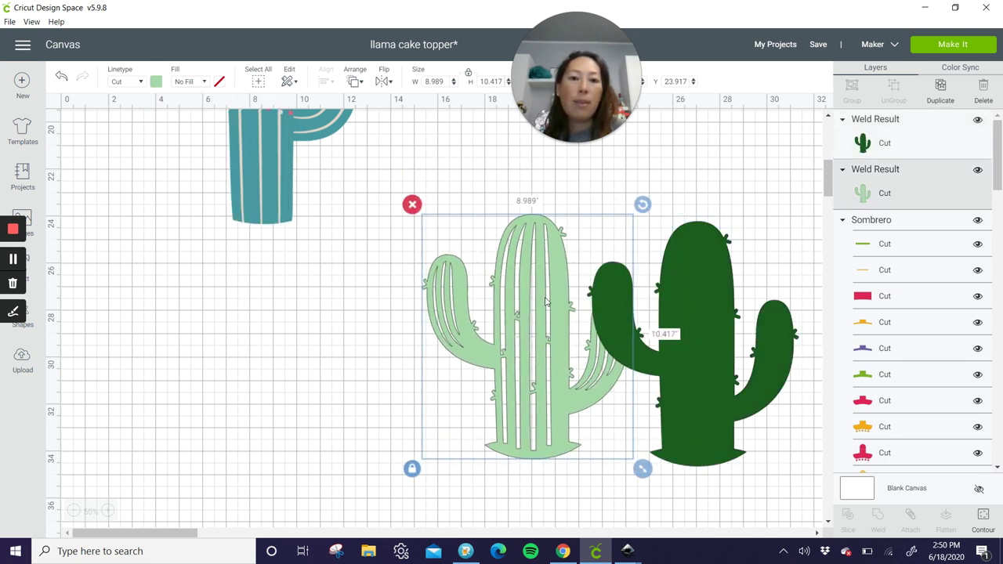
{"action": "left_click", "coordinate": [352, 83]}
{"action": "left_click", "coordinate": [376, 159]}
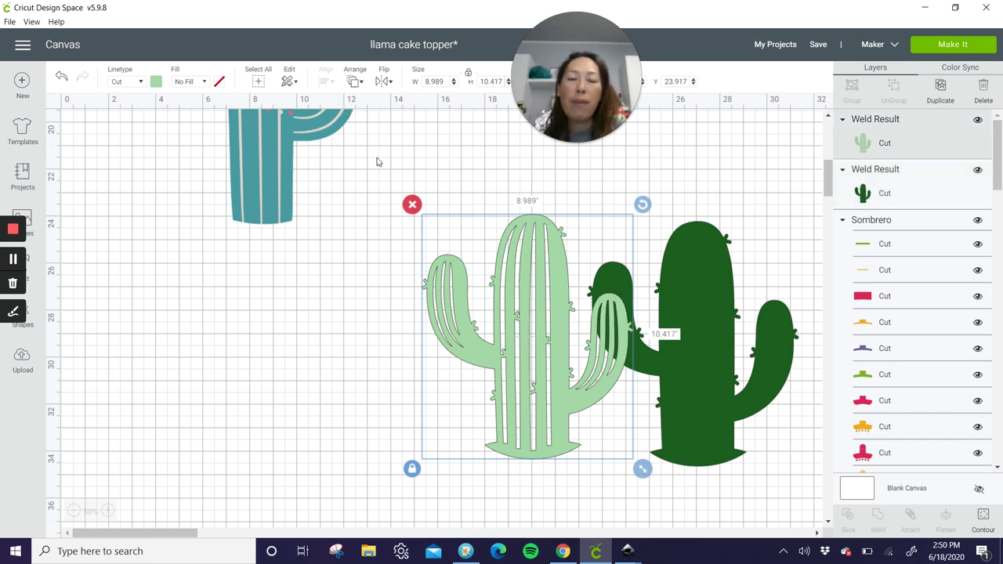
{"action": "left_click_drag", "start_coordinate": [537, 327], "coordinate": [701, 333]}
Center the light green and dark green cacti on each other and group them
{"action": "left_click", "coordinate": [441, 330]}
{"action": "left_click_drag", "start_coordinate": [464, 303], "coordinate": [737, 430]}
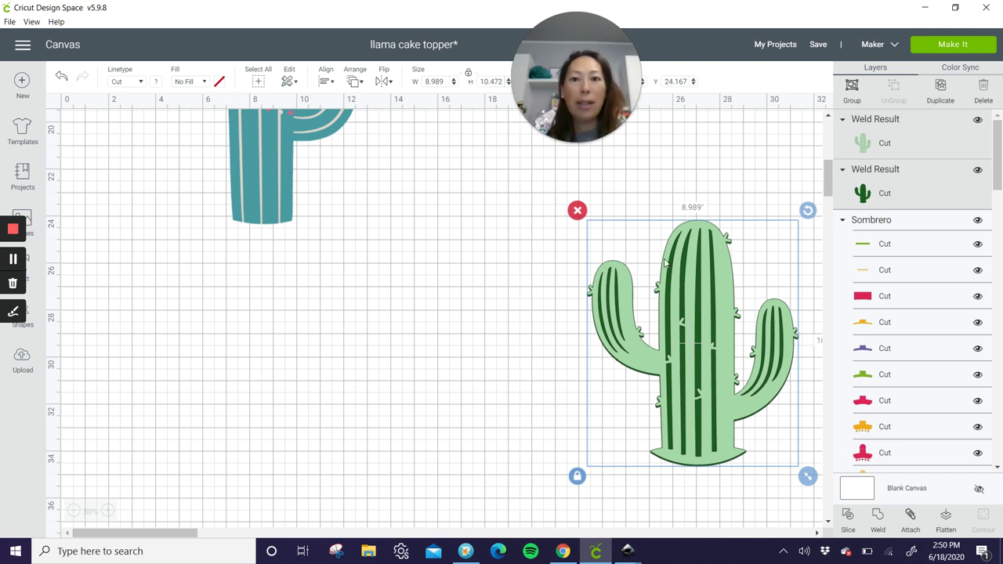
{"action": "left_click", "coordinate": [326, 81]}
{"action": "left_click", "coordinate": [355, 230]}
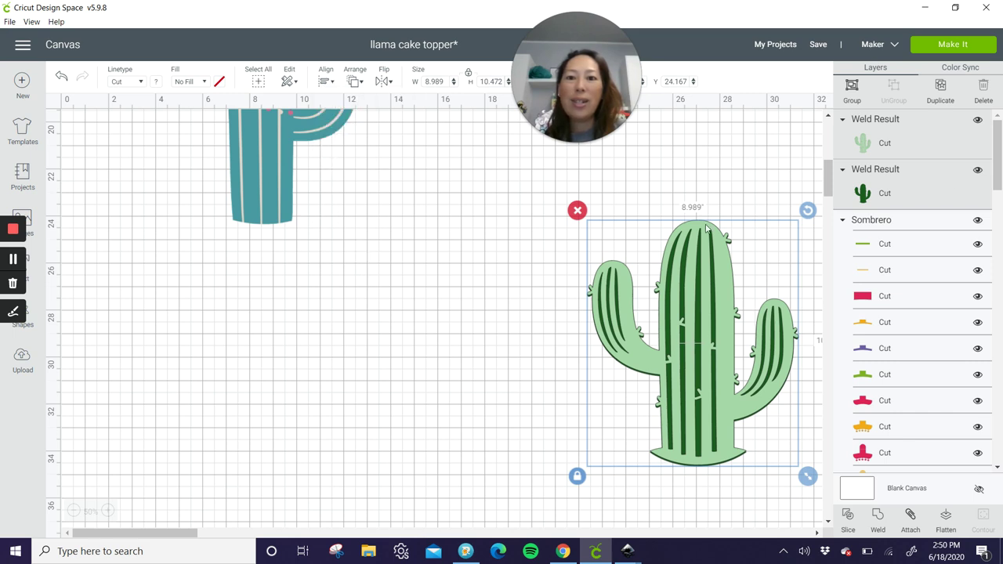
{"action": "left_click", "coordinate": [852, 88]}
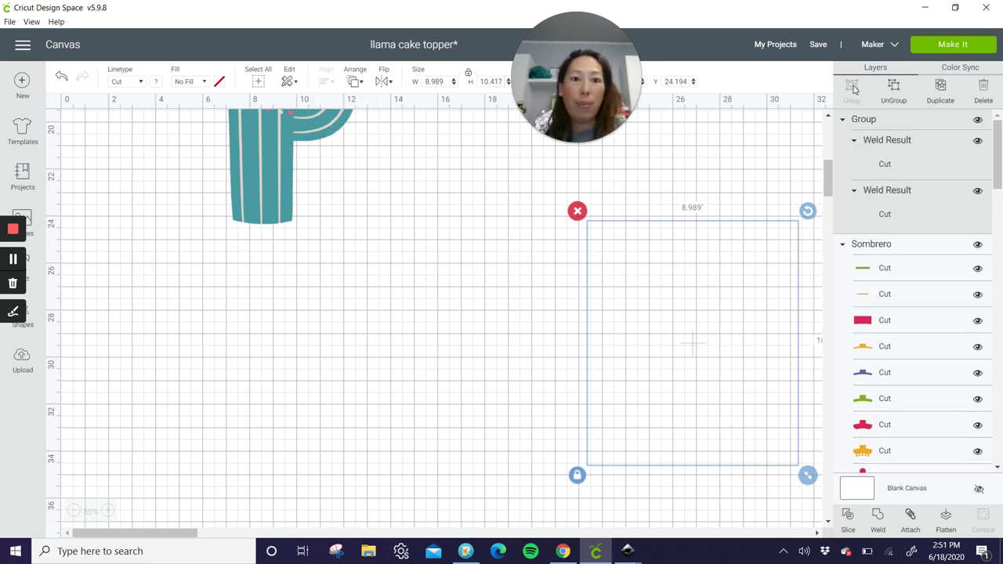
Move the grouped green cactus up between the llama and the sombrero, and shift the teal cactus down to the right
{"action": "left_click_drag", "start_coordinate": [709, 319], "coordinate": [588, 298]}
{"action": "scroll", "coordinate": [588, 298], "scroll_direction": "up", "scroll_amount": 5}
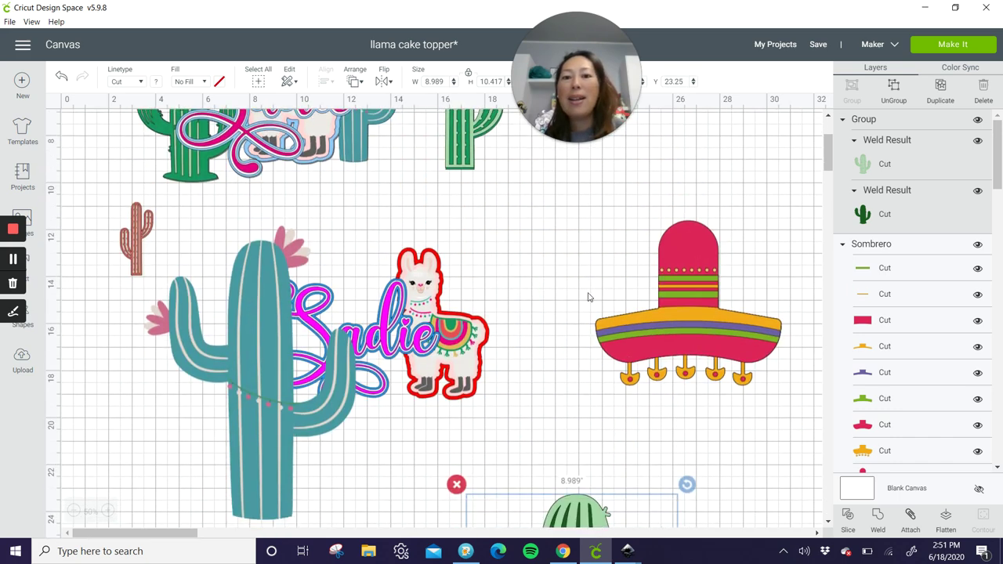
{"action": "left_click_drag", "start_coordinate": [593, 445], "coordinate": [535, 260]}
{"action": "left_click_drag", "start_coordinate": [290, 252], "coordinate": [406, 342]}
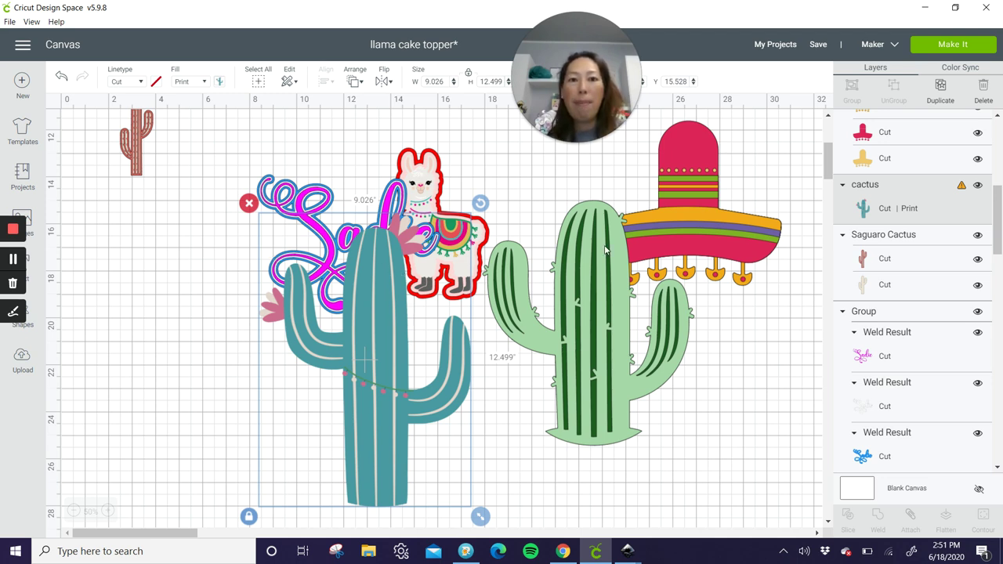
Select the gray welded base layer of the finished topper at the end of the layer list to examine its outline
{"action": "left_click_drag", "start_coordinate": [998, 202], "coordinate": [1000, 419]}
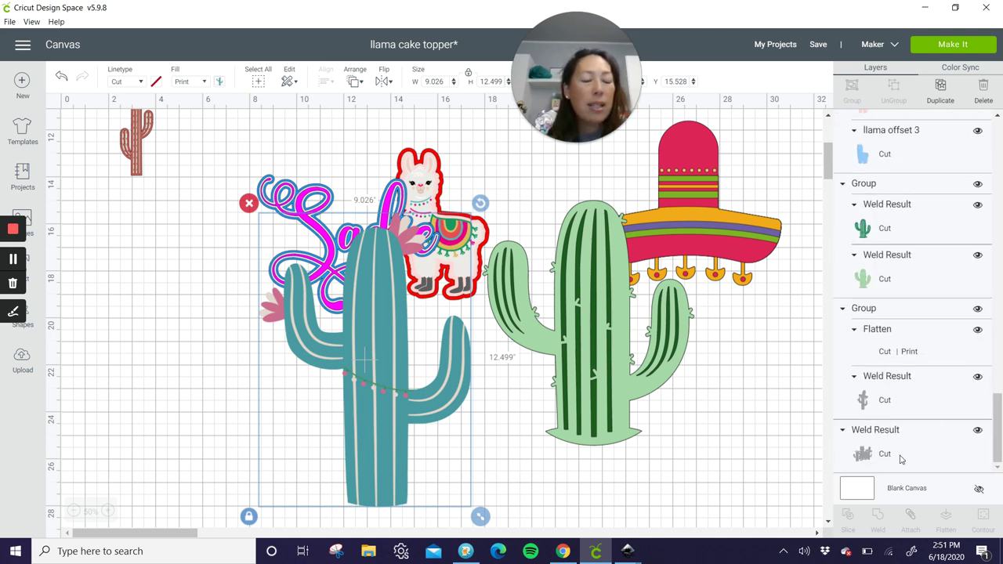
{"action": "left_click", "coordinate": [874, 460]}
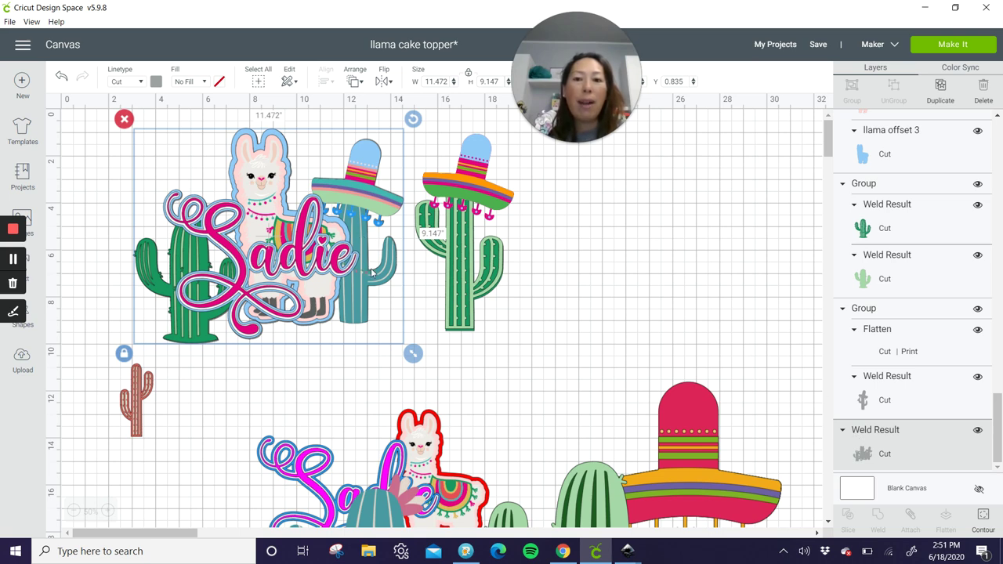
{"action": "scroll", "coordinate": [581, 348], "scroll_direction": "down", "scroll_amount": 3}
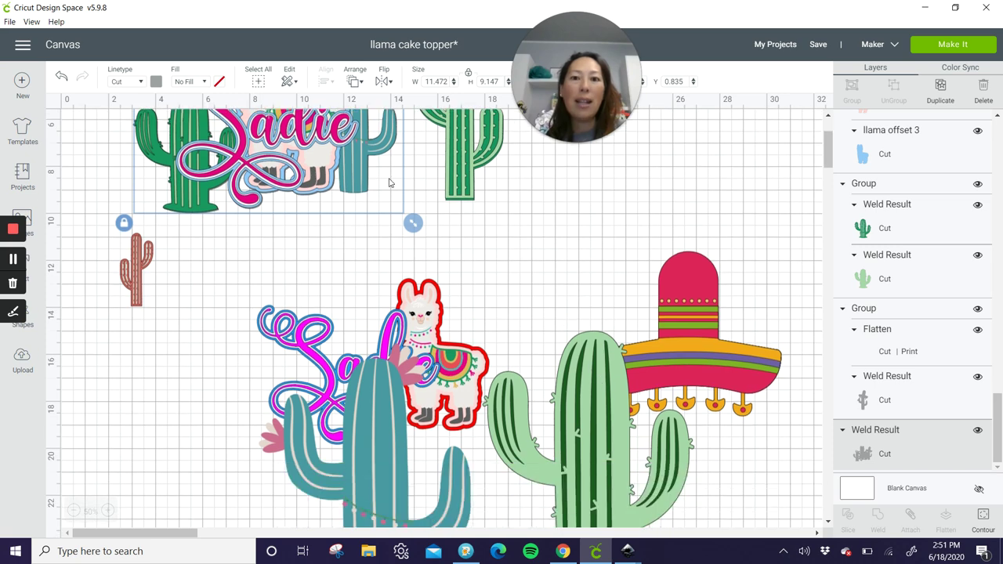
Move the grouped green cactus over the left side of the finished topper, above the small brown cactus
{"action": "left_click_drag", "start_coordinate": [614, 443], "coordinate": [434, 250]}
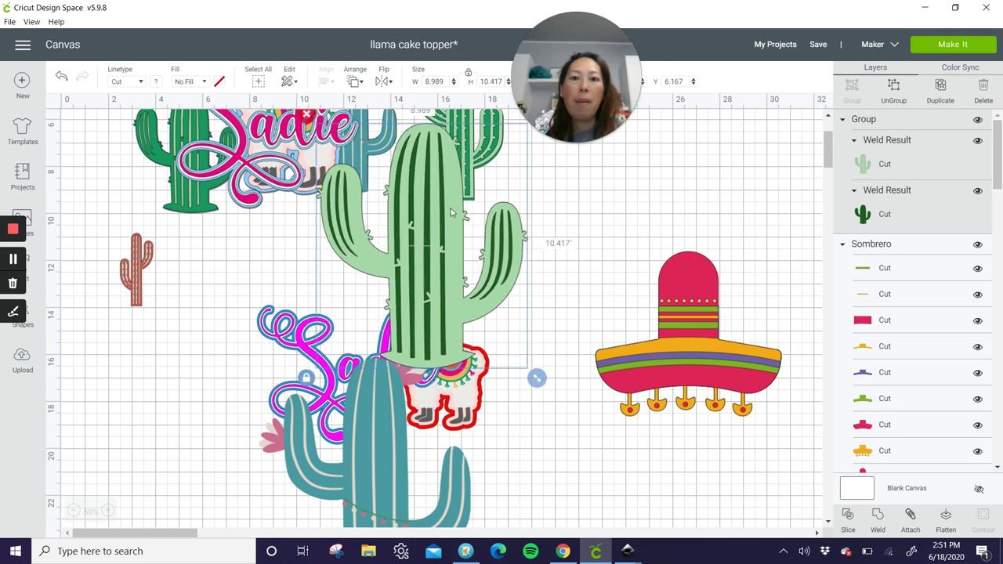
{"action": "scroll", "coordinate": [495, 235], "scroll_direction": "up", "scroll_amount": 3}
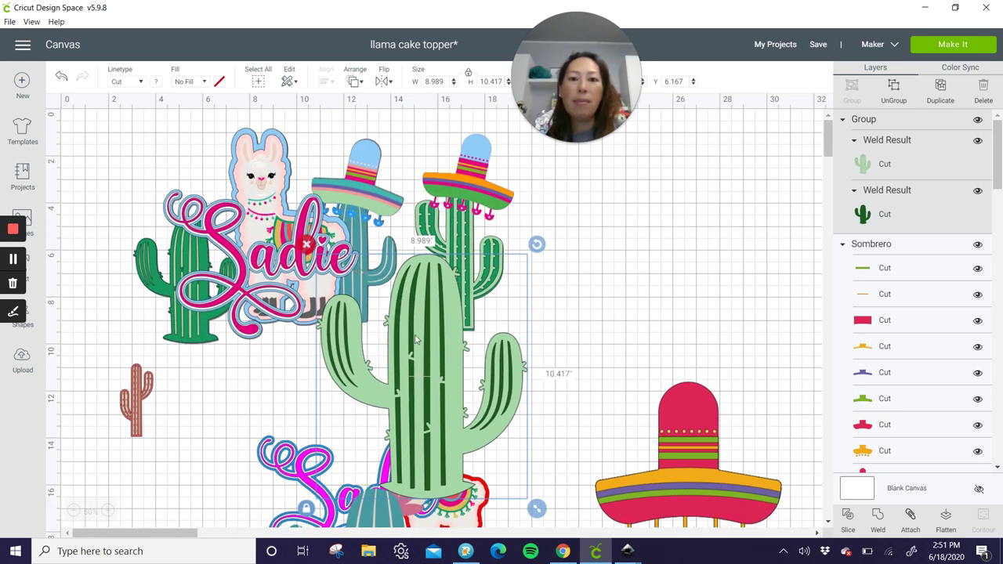
{"action": "left_click_drag", "start_coordinate": [418, 339], "coordinate": [116, 295]}
{"action": "scroll", "coordinate": [474, 327], "scroll_direction": "down", "scroll_amount": 1}
{"action": "scroll", "coordinate": [474, 327], "scroll_direction": "down", "scroll_amount": 10}
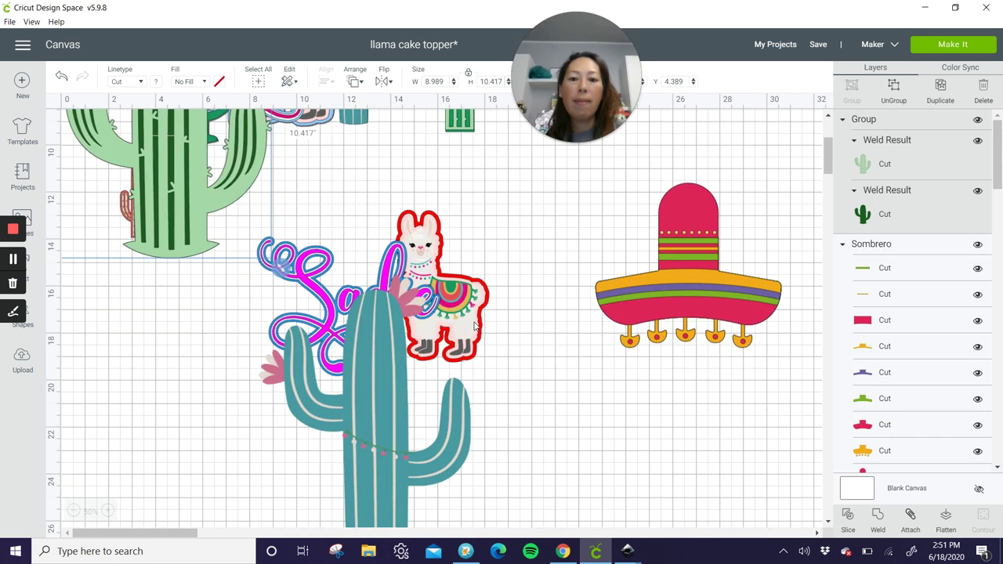
{"action": "scroll", "coordinate": [474, 327], "scroll_direction": "up", "scroll_amount": 5}
{"action": "scroll", "coordinate": [474, 327], "scroll_direction": "up", "scroll_amount": 5}
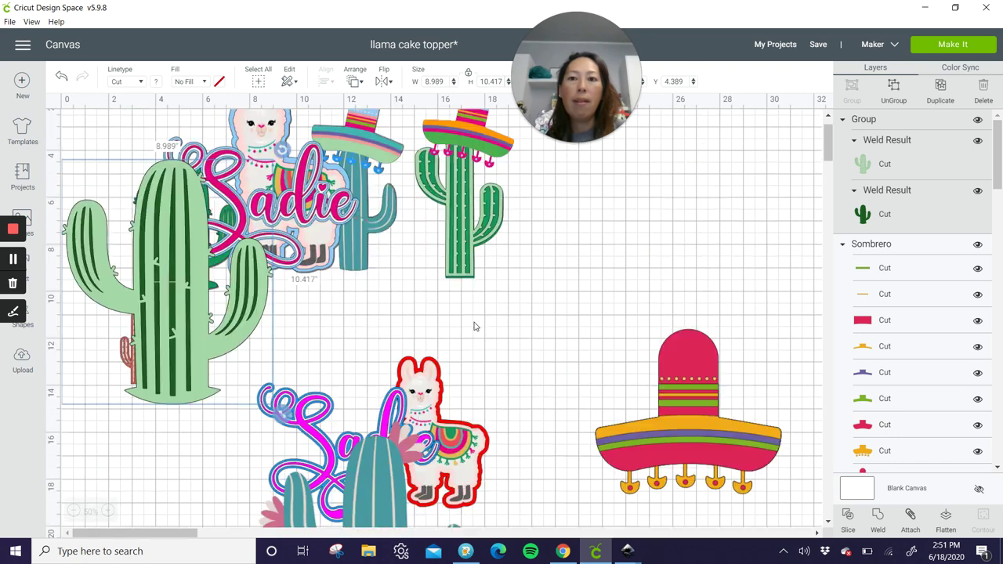
Move the grouped green cactus to the right of the finished topper and the small brown cactus below its left side
{"action": "scroll", "coordinate": [474, 327], "scroll_direction": "down", "scroll_amount": 10}
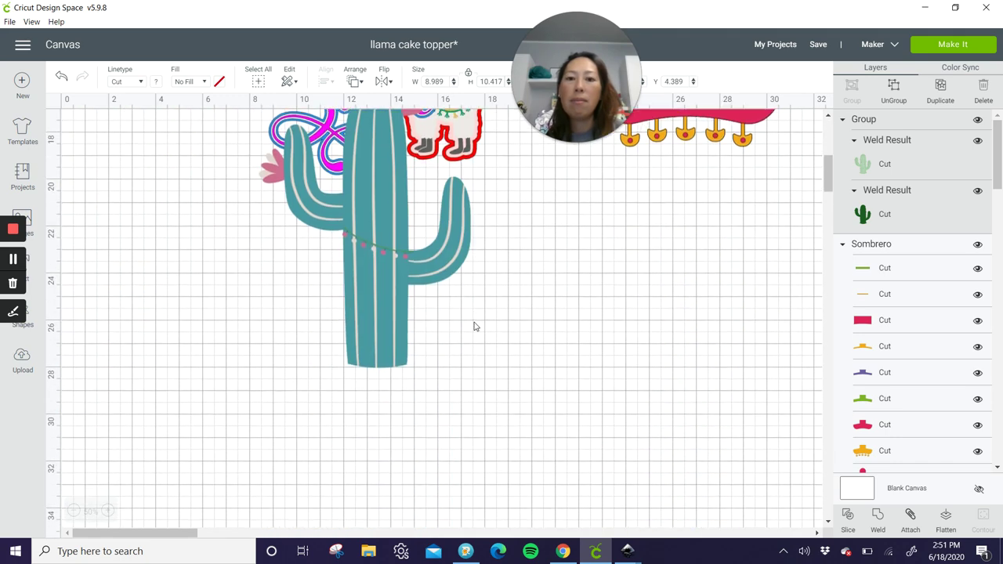
{"action": "scroll", "coordinate": [473, 327], "scroll_direction": "up", "scroll_amount": 5}
{"action": "scroll", "coordinate": [474, 327], "scroll_direction": "up", "scroll_amount": 10}
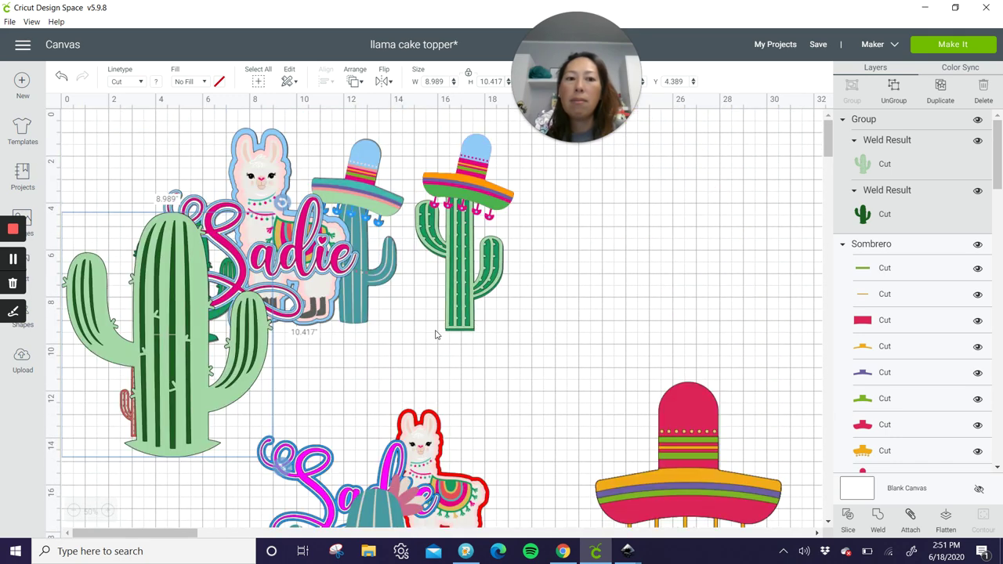
{"action": "left_click", "coordinate": [410, 373]}
{"action": "left_click_drag", "start_coordinate": [176, 345], "coordinate": [578, 341]}
{"action": "left_click_drag", "start_coordinate": [111, 396], "coordinate": [193, 507]}
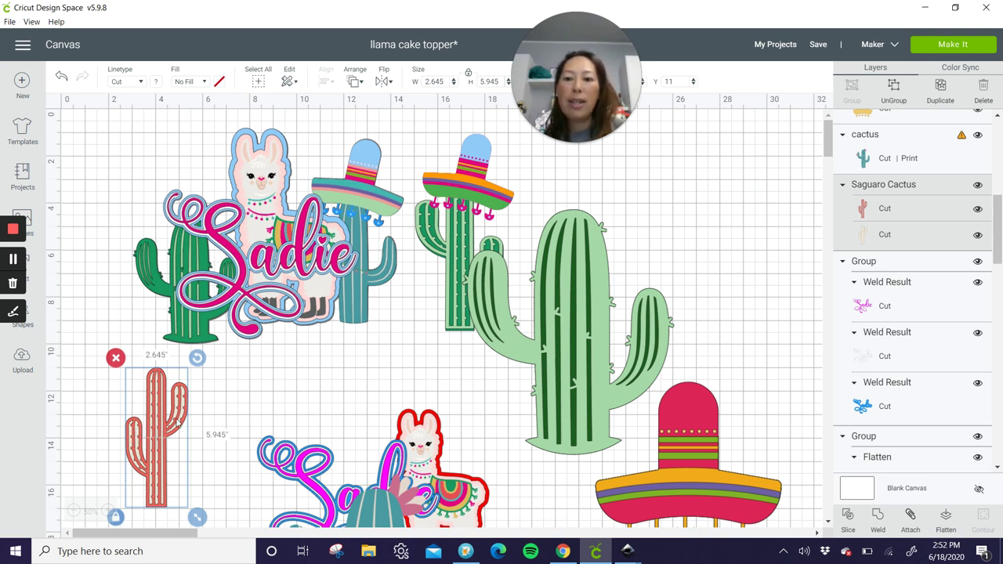
Flip the small brown cactus horizontally, place it over the topper's teal cactus and stretch it to about 3.98 by 6.03 inches
{"action": "left_click", "coordinate": [389, 85]}
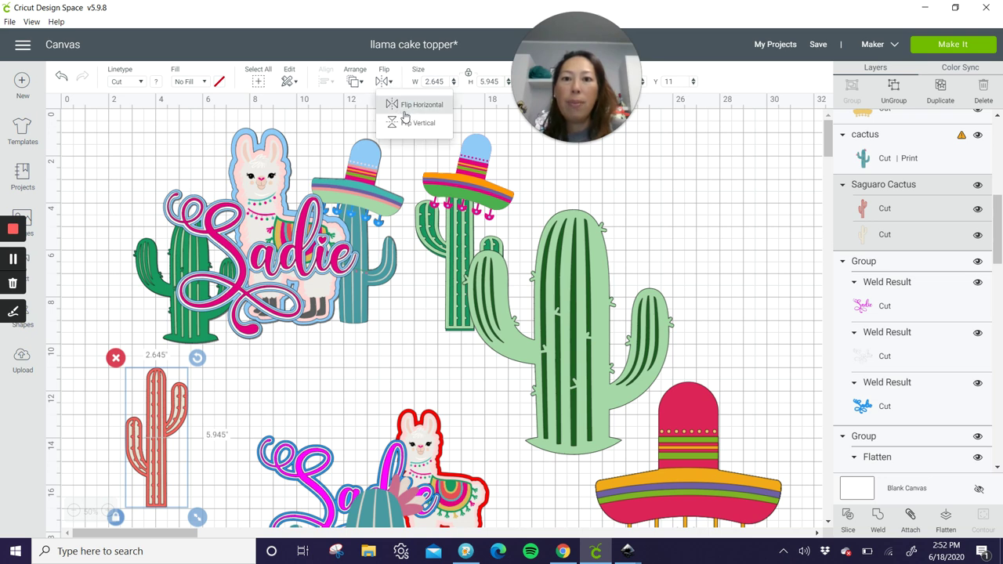
{"action": "left_click", "coordinate": [404, 108]}
{"action": "left_click_drag", "start_coordinate": [157, 421], "coordinate": [354, 238]}
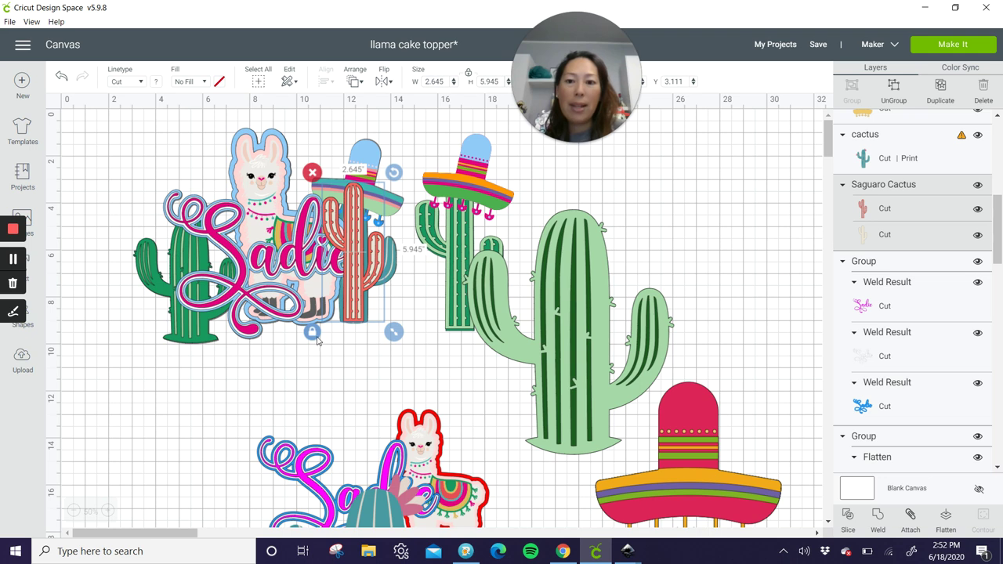
{"action": "left_click_drag", "start_coordinate": [395, 337], "coordinate": [427, 339]}
{"action": "left_click_drag", "start_coordinate": [376, 276], "coordinate": [357, 276]}
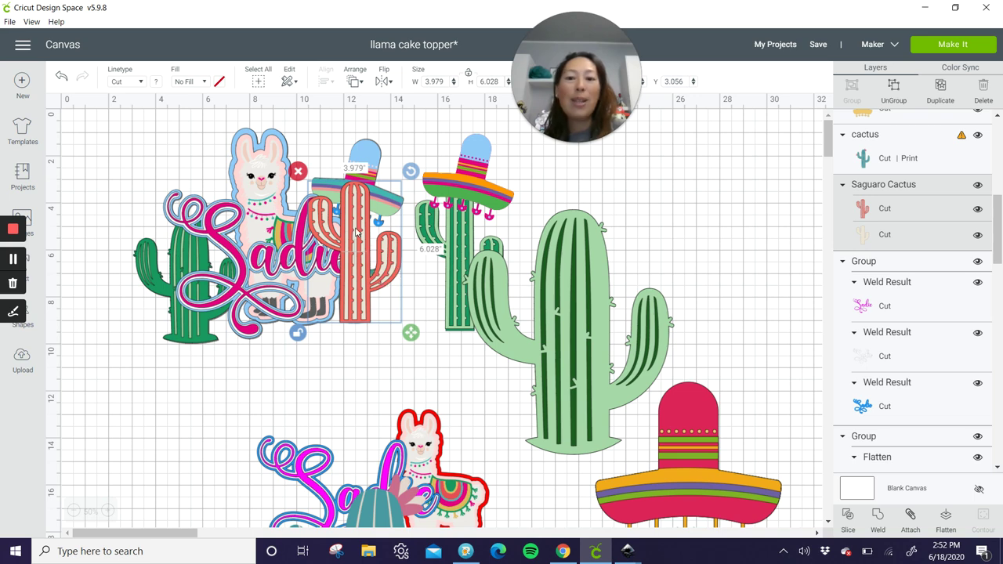
Move the brown cactus between the loose llama and sombrero, and delete the large teal cactus
{"action": "left_click_drag", "start_coordinate": [396, 296], "coordinate": [568, 529]}
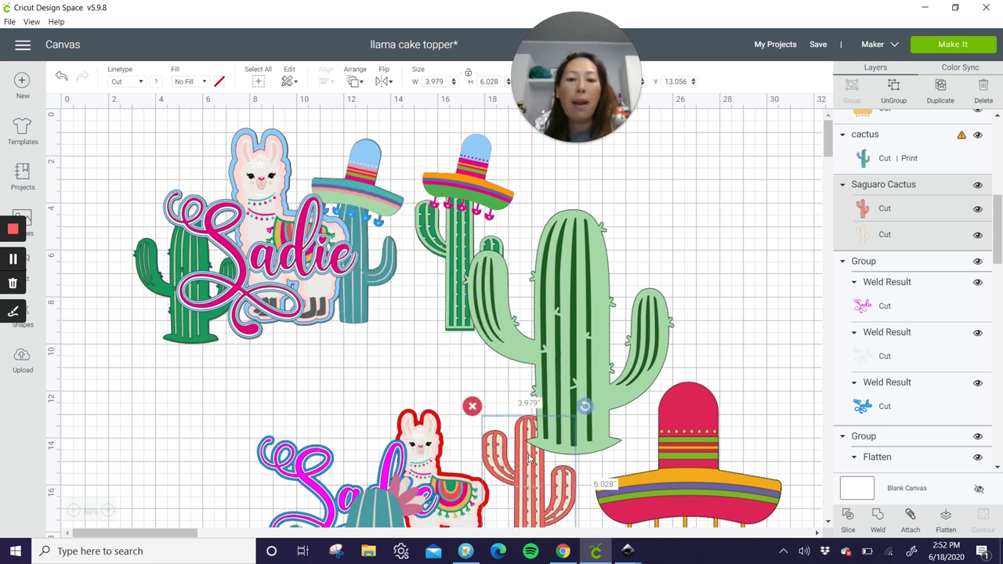
{"action": "scroll", "coordinate": [529, 453], "scroll_direction": "down", "scroll_amount": 1}
{"action": "scroll", "coordinate": [529, 453], "scroll_direction": "down", "scroll_amount": 5}
{"action": "left_click", "coordinate": [383, 360]}
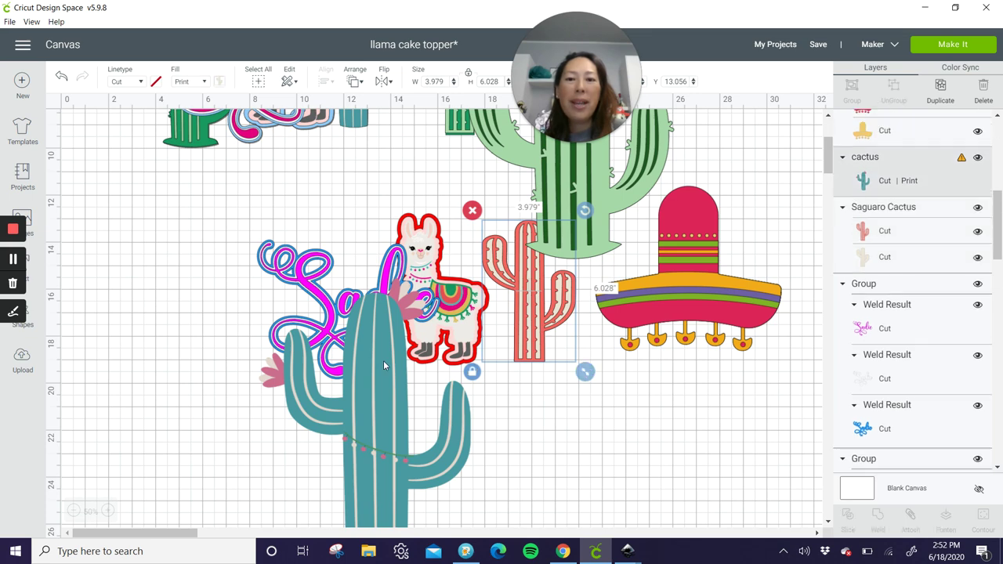
{"action": "left_click", "coordinate": [252, 272]}
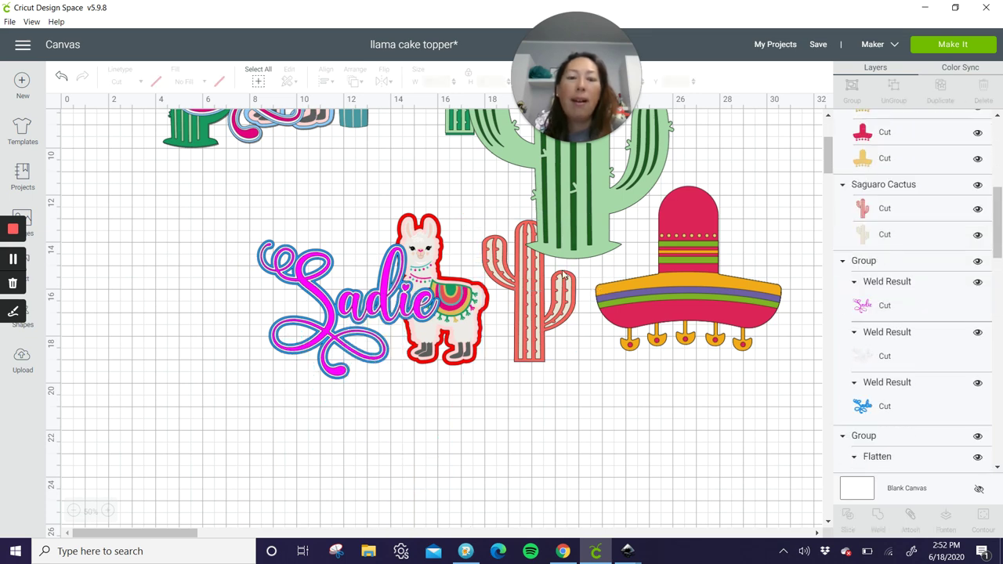
Move the green cactus to the empty area left of the llama and bring the layered name to the front over its right arm
{"action": "left_click_drag", "start_coordinate": [571, 168], "coordinate": [222, 435]}
{"action": "left_click_drag", "start_coordinate": [382, 300], "coordinate": [374, 430]}
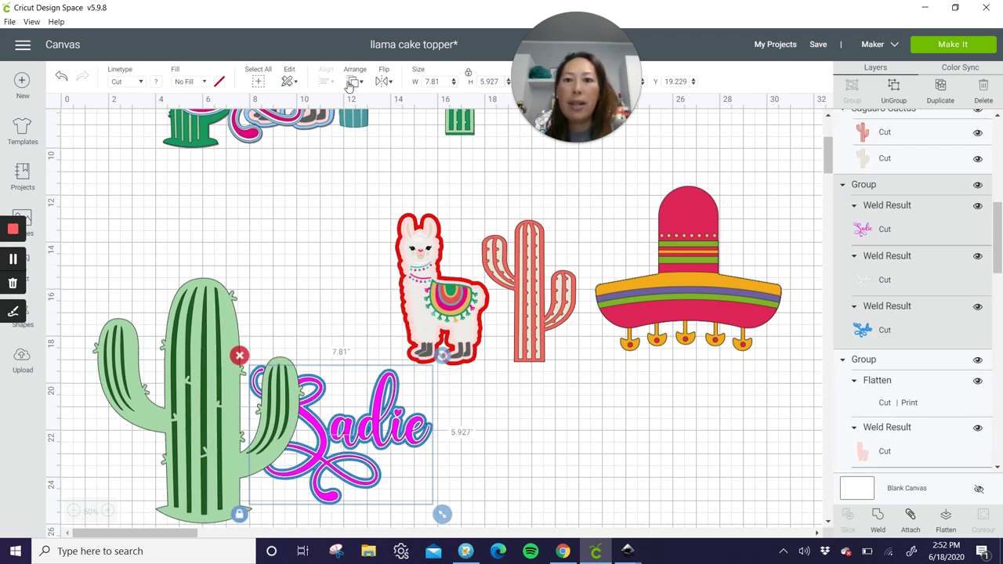
{"action": "left_click", "coordinate": [349, 83]}
{"action": "left_click", "coordinate": [383, 159]}
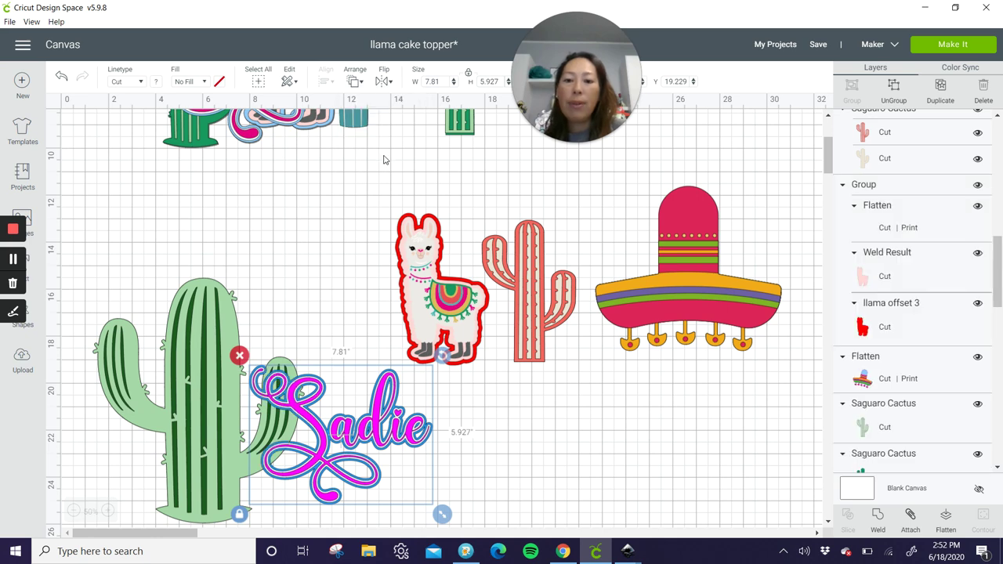
{"action": "left_click_drag", "start_coordinate": [321, 427], "coordinate": [282, 358]}
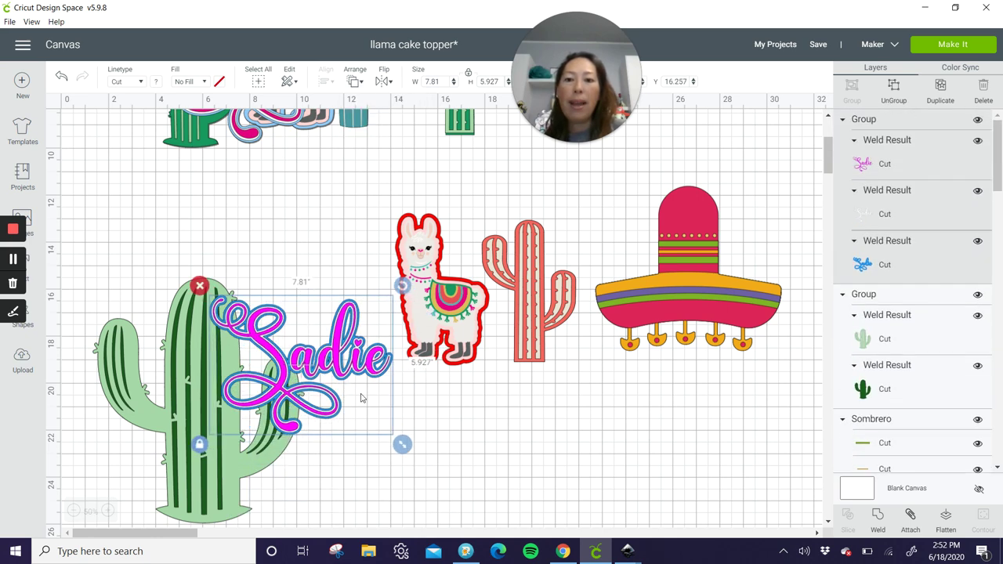
Enlarge the layered name to about 13.2 by 10 inches and position it across the green cactus
{"action": "left_click", "coordinate": [160, 409]}
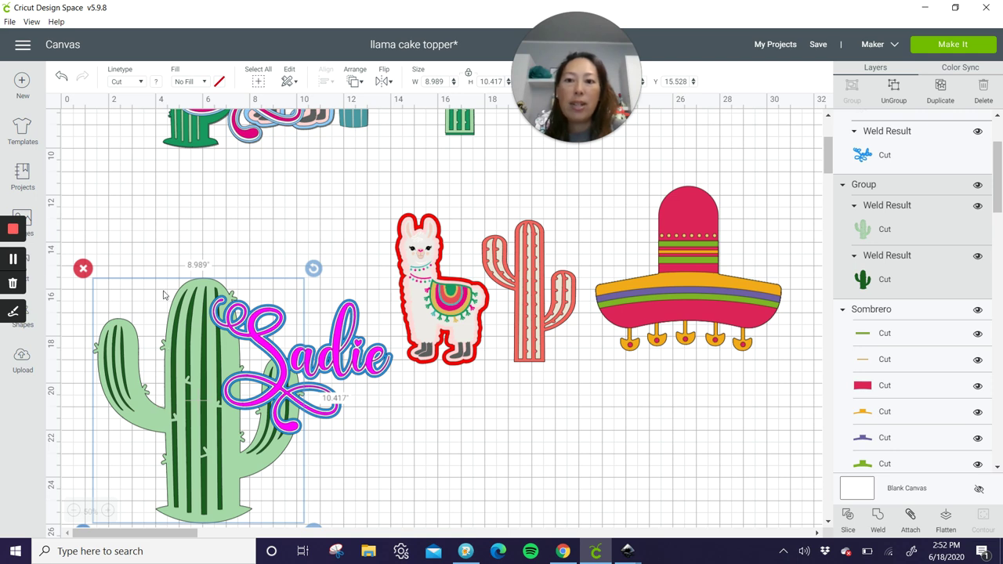
{"action": "left_click", "coordinate": [317, 369]}
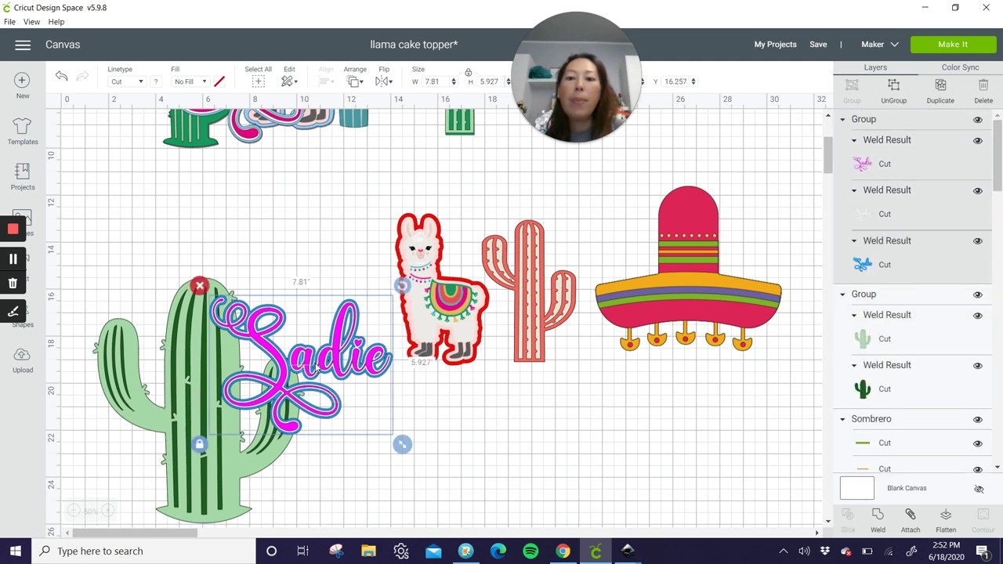
{"action": "left_click_drag", "start_coordinate": [402, 444], "coordinate": [527, 524]}
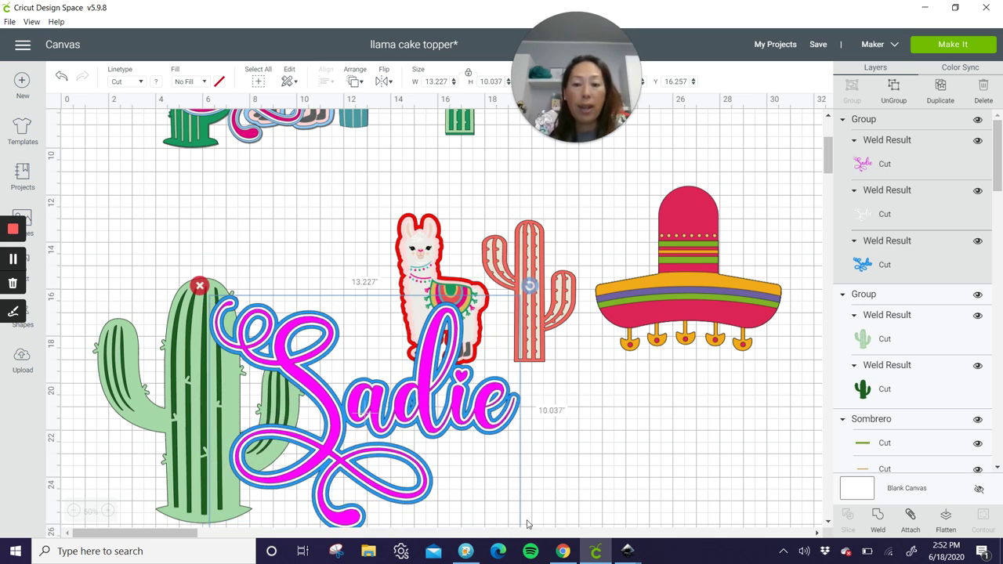
{"action": "left_click_drag", "start_coordinate": [435, 416], "coordinate": [392, 407]}
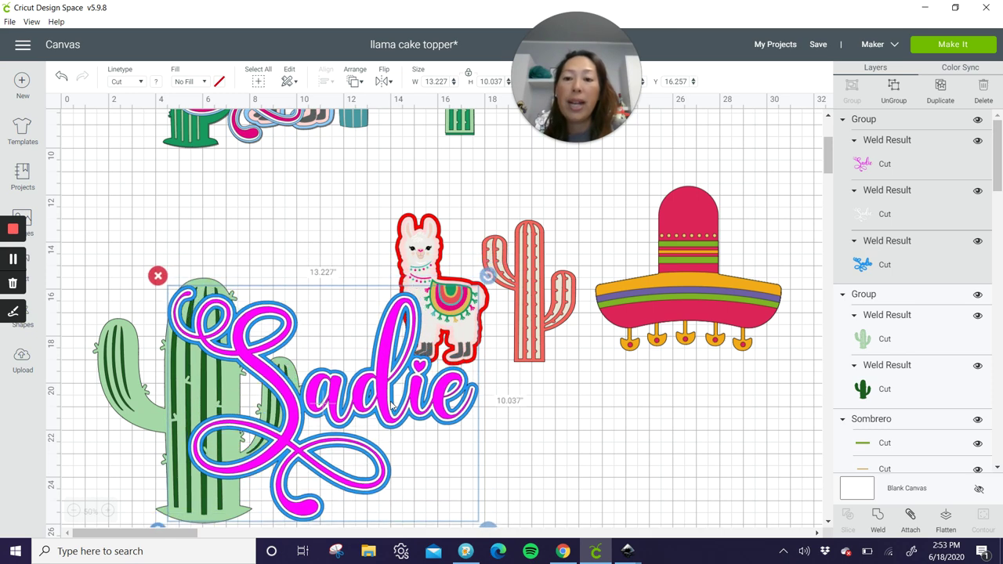
Place the llama behind the name, enlarge it to about 7.06 by 11.46 inches and shift it toward the green cactus
{"action": "left_click", "coordinate": [431, 239]}
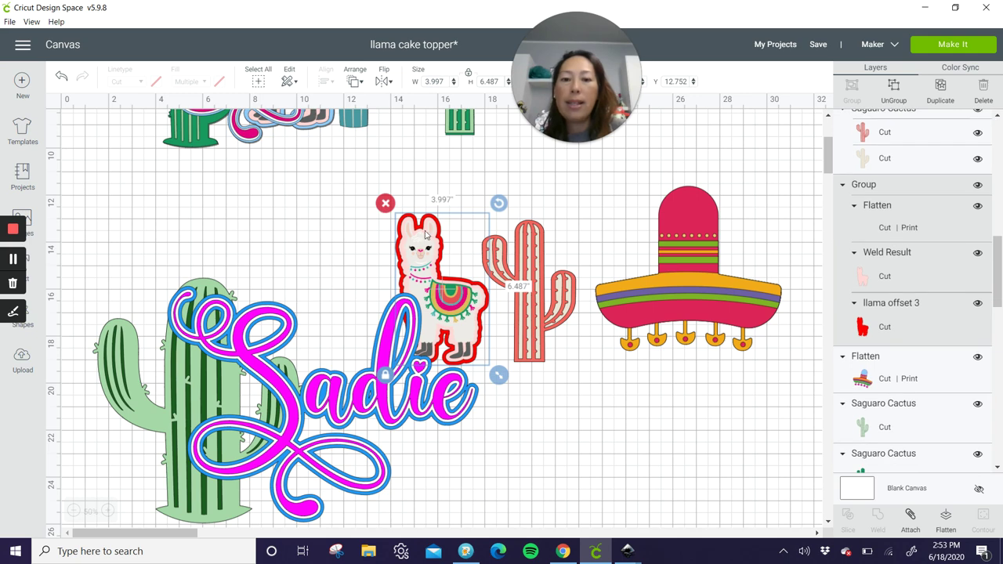
{"action": "left_click_drag", "start_coordinate": [482, 297], "coordinate": [373, 295]}
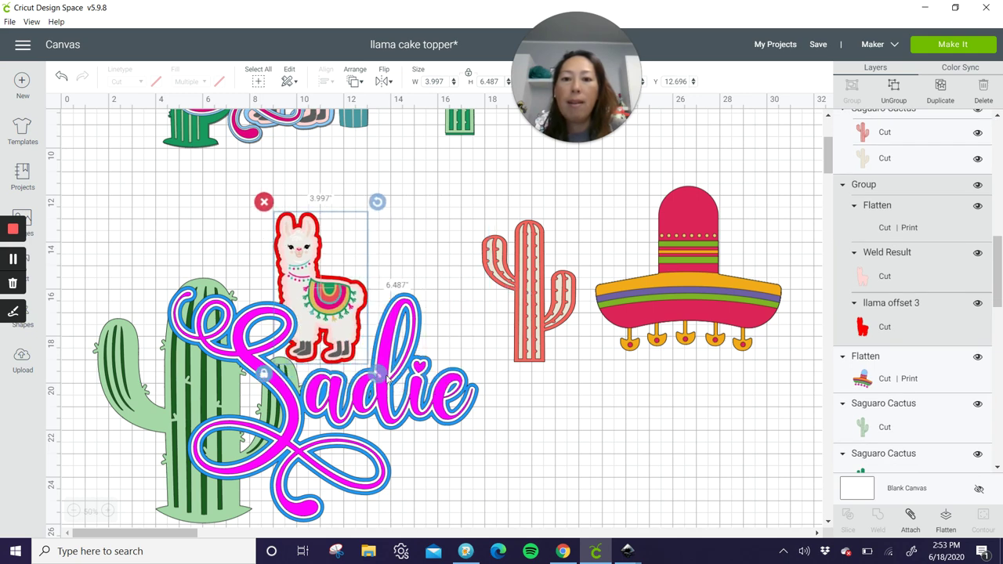
{"action": "left_click_drag", "start_coordinate": [377, 375], "coordinate": [448, 490]}
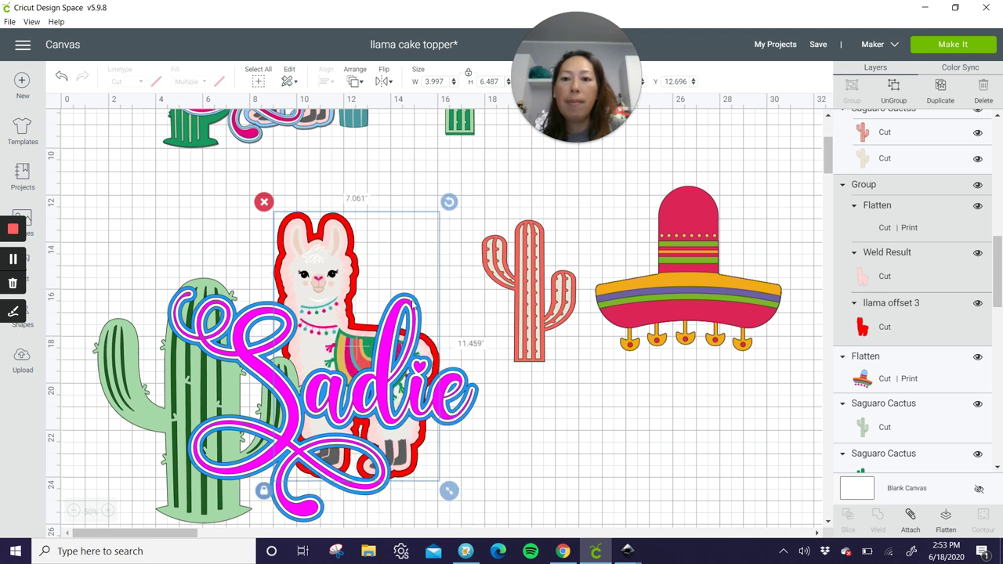
{"action": "left_click", "coordinate": [295, 268]}
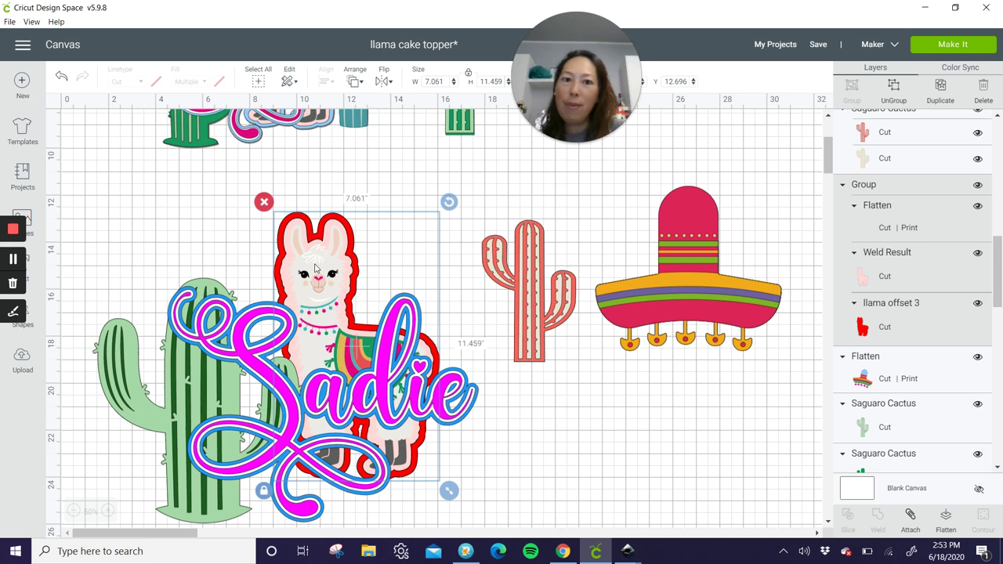
{"action": "left_click_drag", "start_coordinate": [320, 271], "coordinate": [292, 261]}
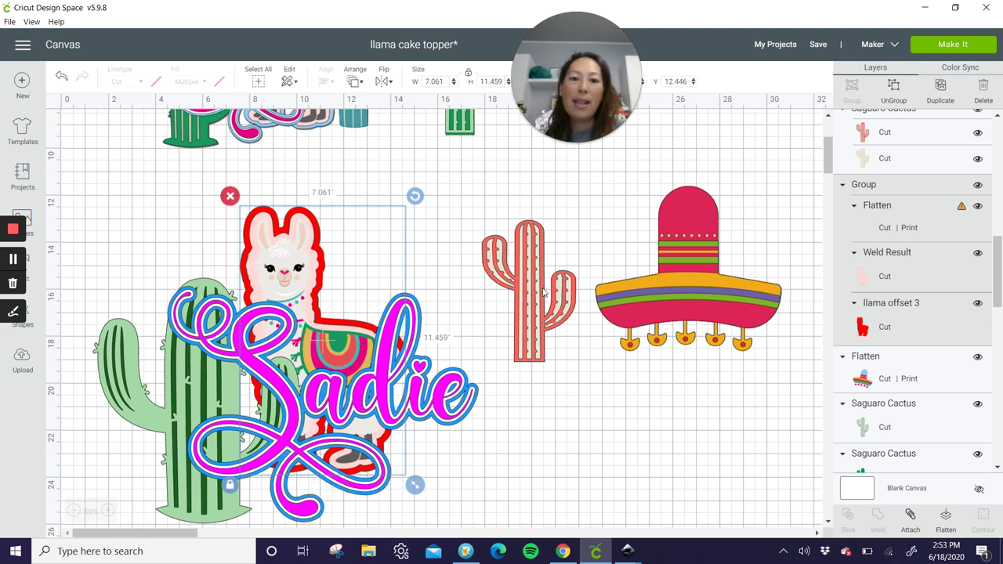
{"action": "left_click", "coordinate": [539, 396]}
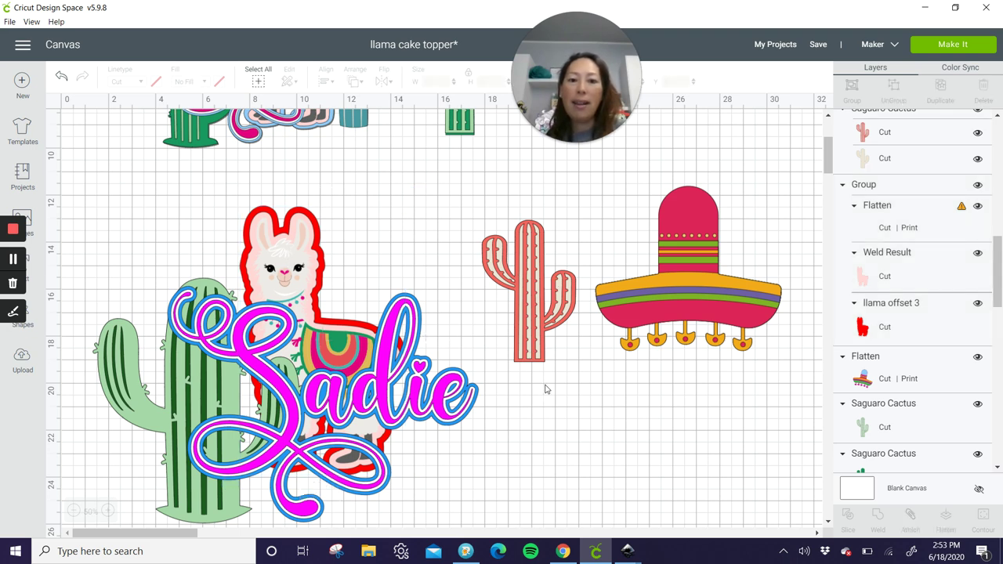
Enlarge the brown cactus to about 5.56 by 8.45 inches and move it next to the end of the name
{"action": "left_click", "coordinate": [529, 300]}
{"action": "left_click_drag", "start_coordinate": [586, 369], "coordinate": [623, 428]}
{"action": "left_click_drag", "start_coordinate": [548, 329], "coordinate": [501, 336]}
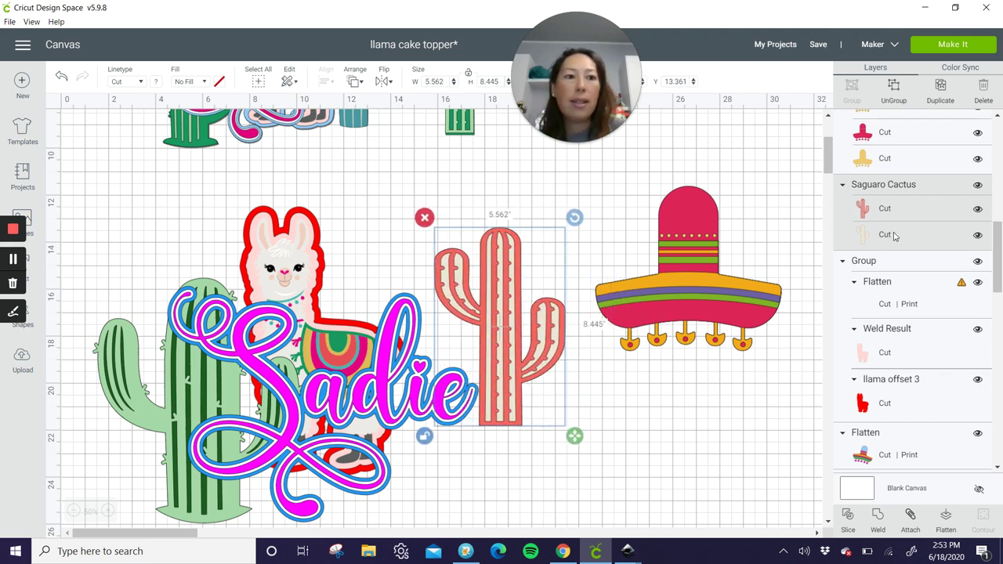
Recolor the brown cactus's top layer medium green and its beige backing layer olive green
{"action": "left_click", "coordinate": [904, 212]}
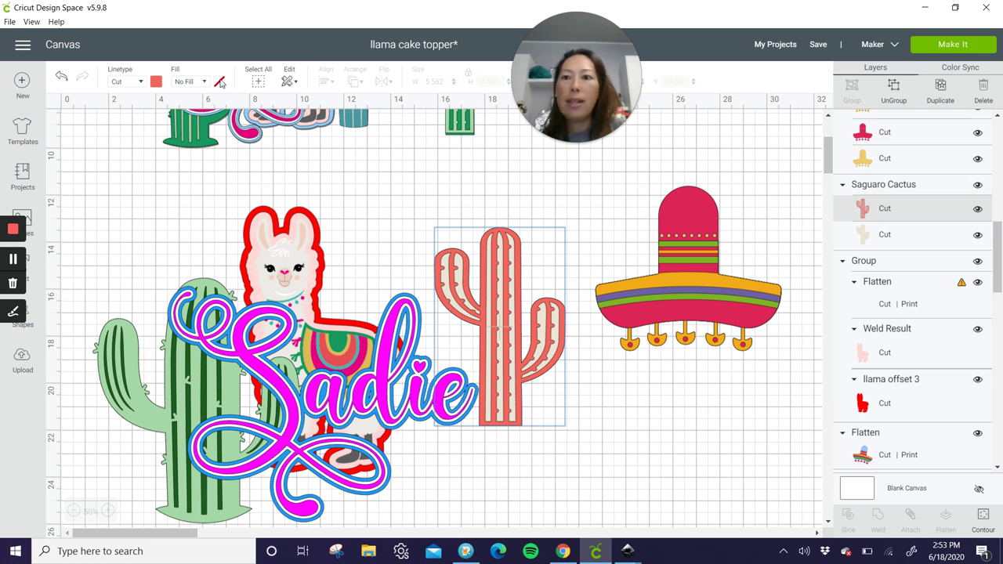
{"action": "left_click", "coordinate": [155, 81]}
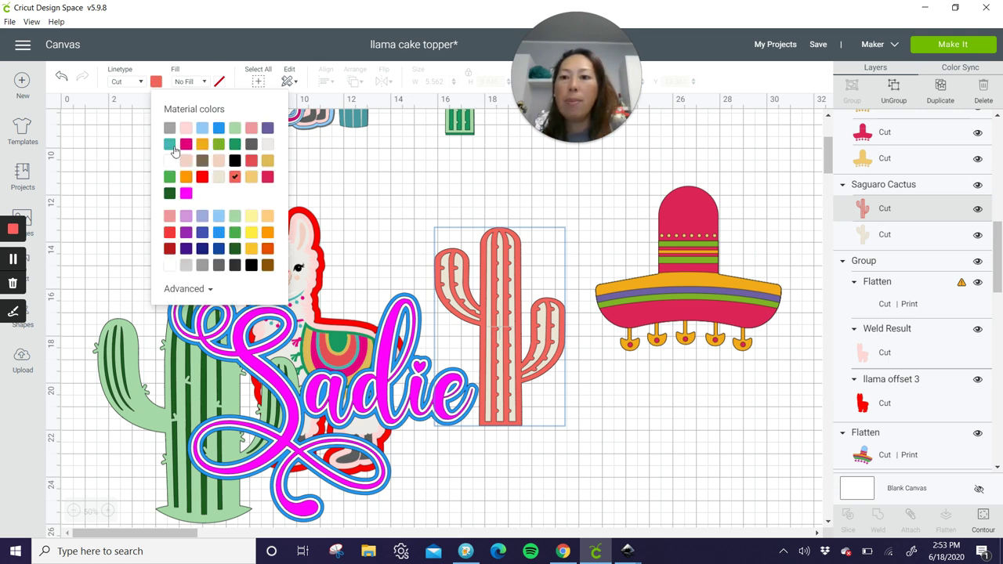
{"action": "left_click", "coordinate": [170, 179]}
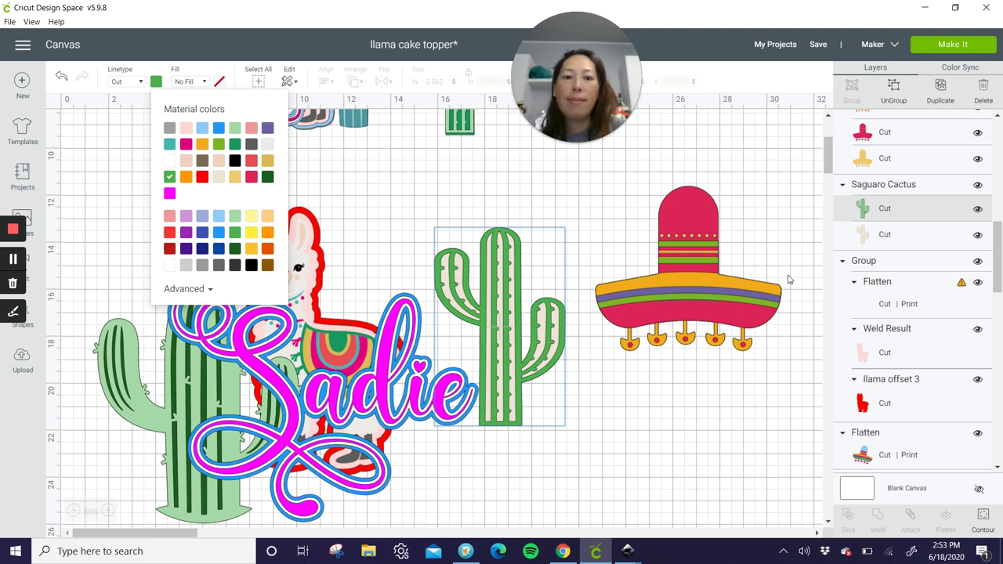
{"action": "left_click", "coordinate": [868, 236]}
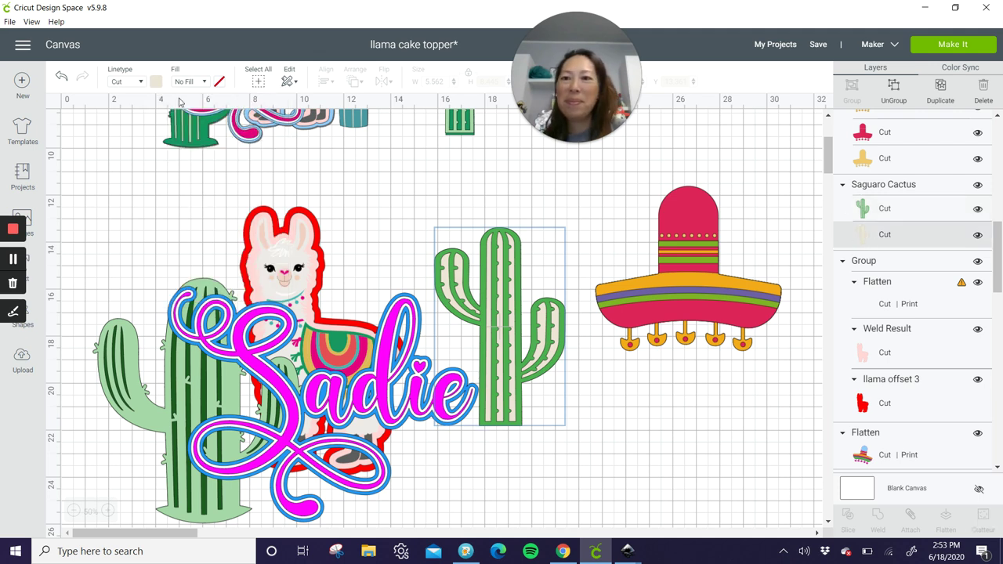
{"action": "left_click", "coordinate": [156, 83]}
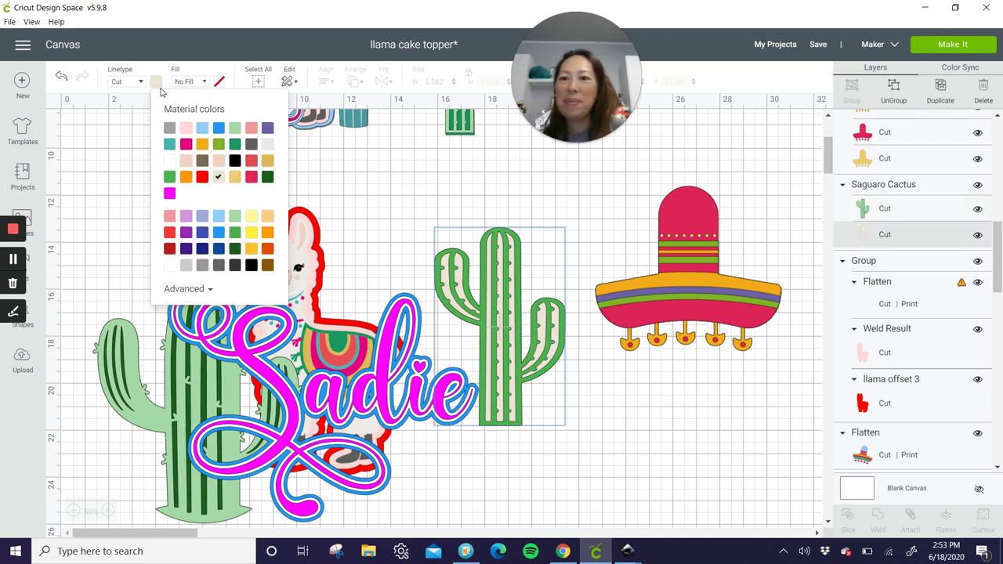
{"action": "left_click", "coordinate": [219, 145]}
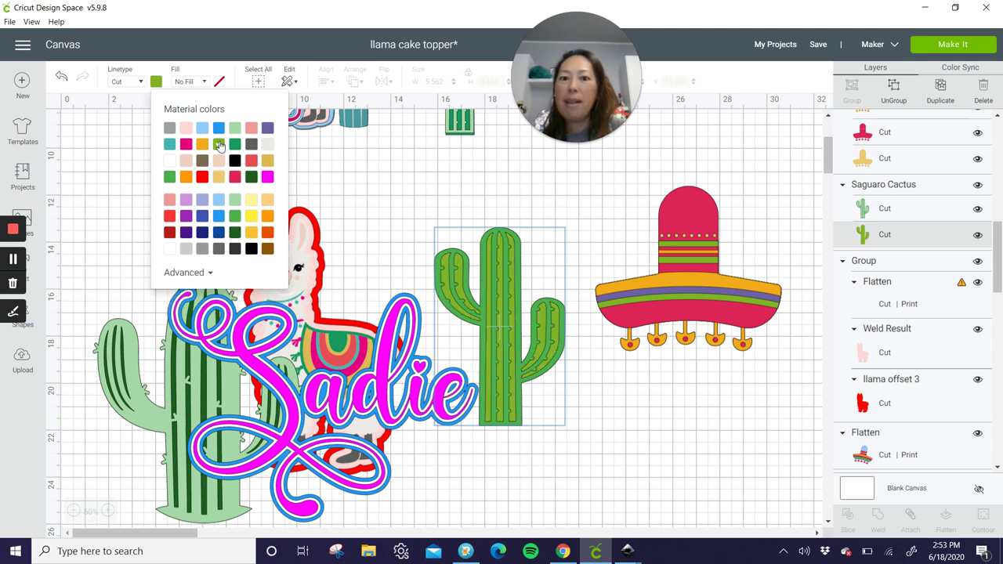
Place the recolored cactus behind the end of the name and enlarge it to about 7 by 9.92 inches
{"action": "left_click_drag", "start_coordinate": [525, 324], "coordinate": [447, 334]}
{"action": "left_click_drag", "start_coordinate": [498, 445], "coordinate": [532, 480]}
{"action": "left_click_drag", "start_coordinate": [452, 284], "coordinate": [436, 303]}
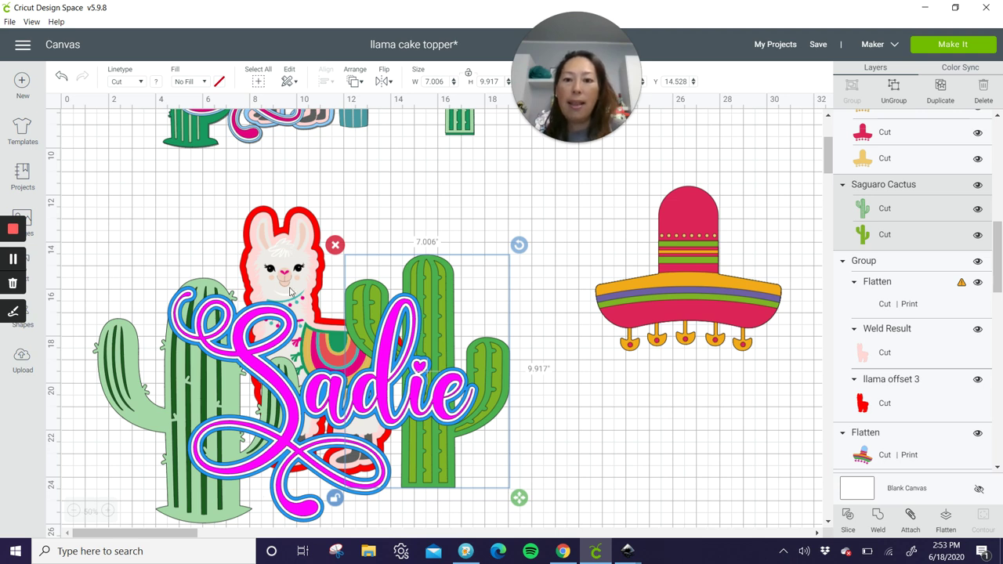
{"action": "left_click", "coordinate": [308, 417]}
Recolor the sombrero's crimson crown band bright blue and its purple brim stripe light green
{"action": "left_click", "coordinate": [686, 219]}
{"action": "left_click_drag", "start_coordinate": [686, 219], "coordinate": [675, 236]}
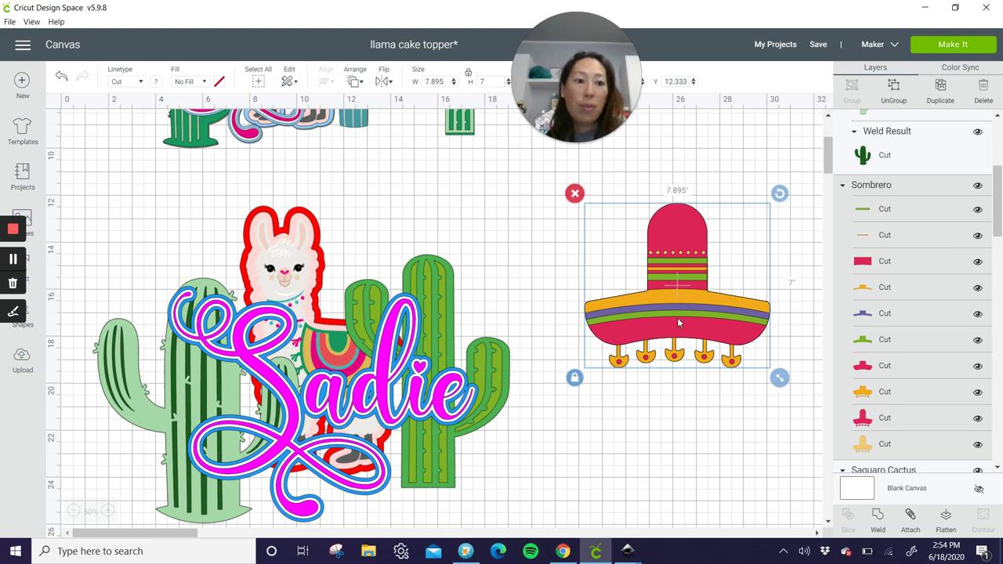
{"action": "left_click", "coordinate": [859, 265]}
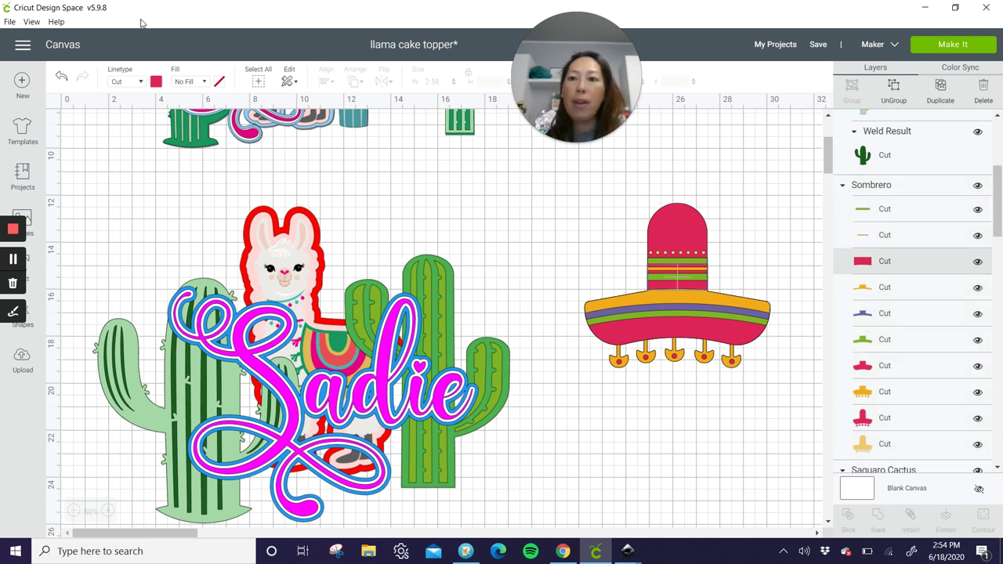
{"action": "left_click", "coordinate": [156, 81]}
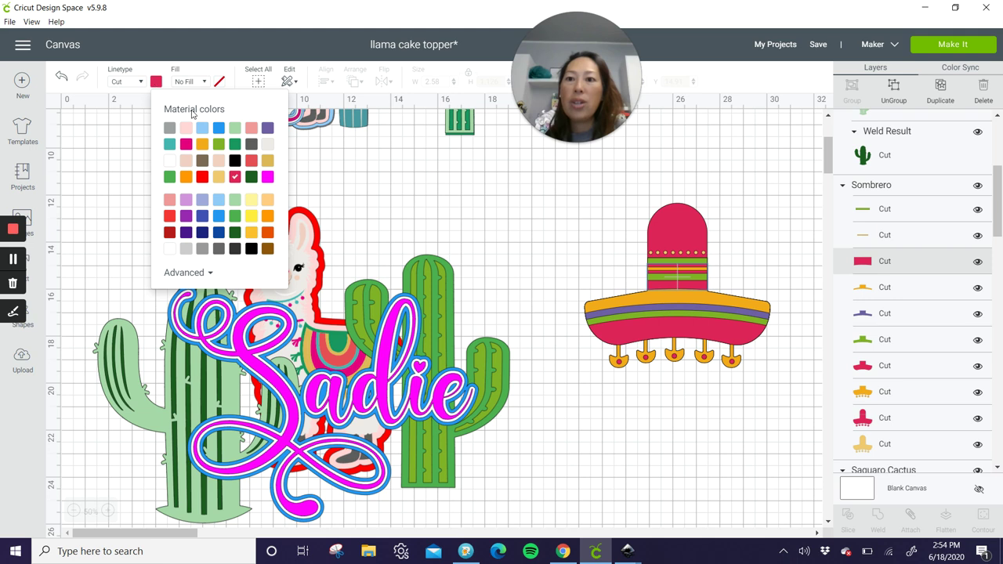
{"action": "left_click", "coordinate": [219, 216]}
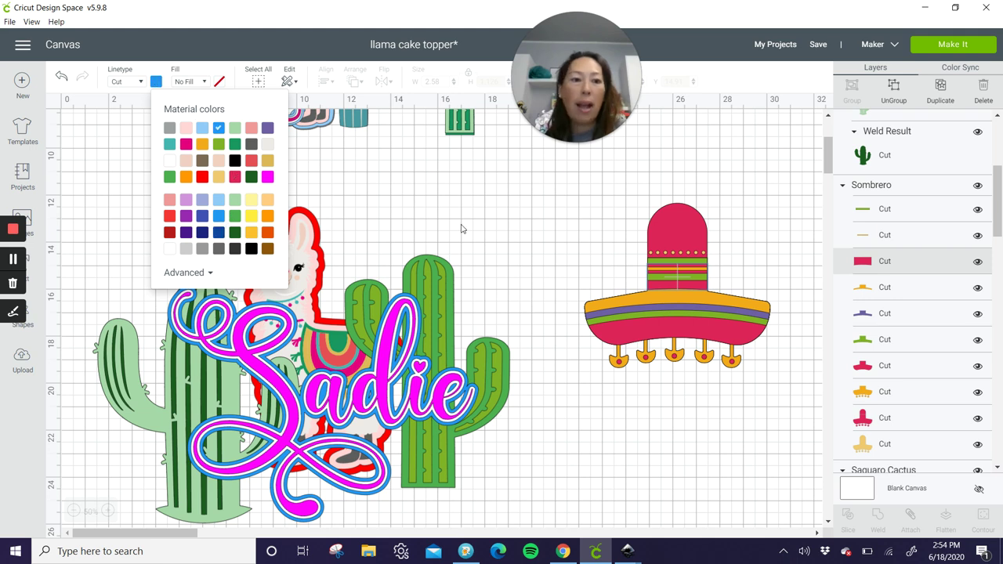
{"action": "left_click", "coordinate": [867, 289]}
{"action": "left_click", "coordinate": [875, 315]}
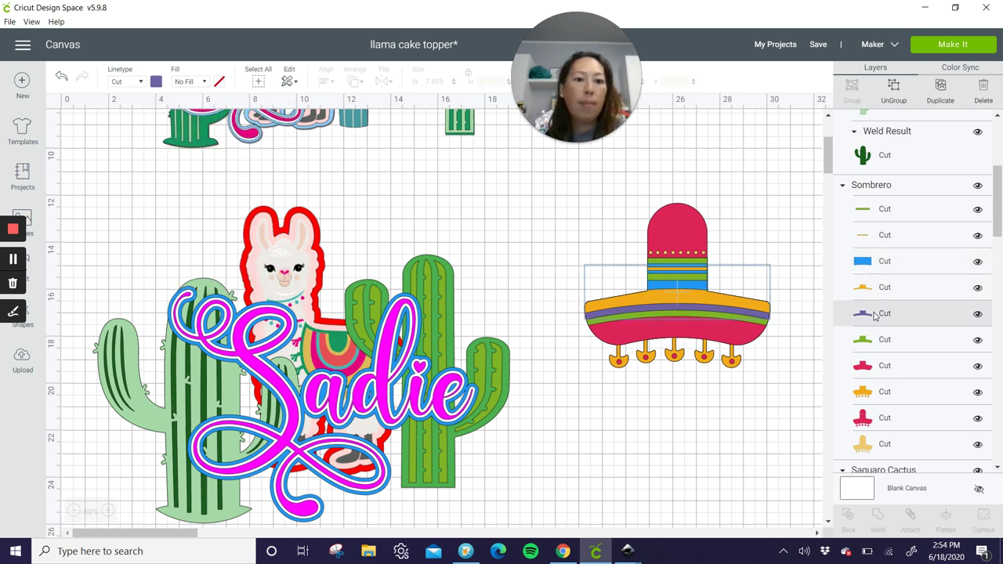
{"action": "left_click", "coordinate": [156, 81]}
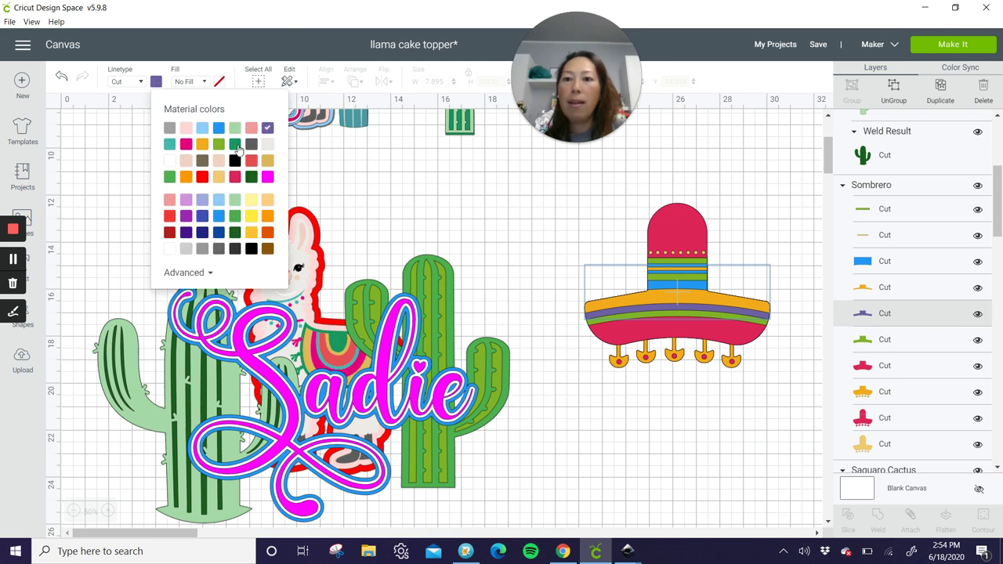
{"action": "left_click", "coordinate": [235, 129]}
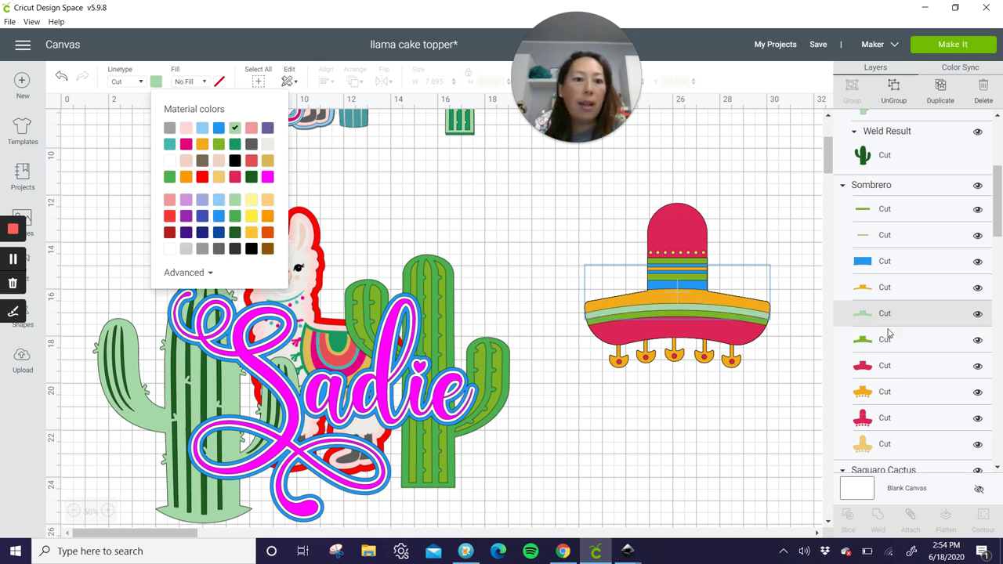
Recolor the sombrero's full-hat crimson layer, which covers the crown top, salmon pink
{"action": "left_click", "coordinate": [899, 429]}
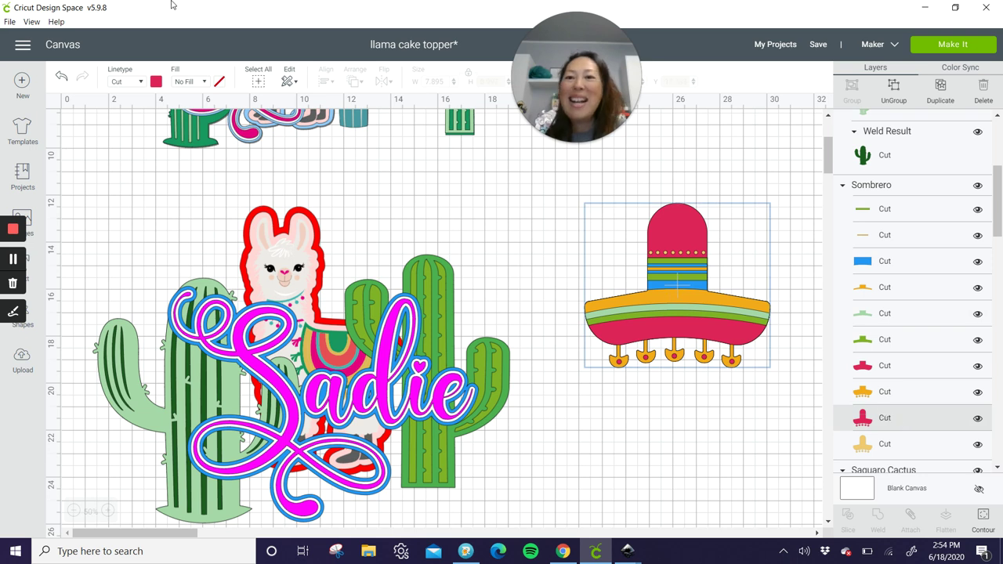
{"action": "left_click", "coordinate": [156, 81]}
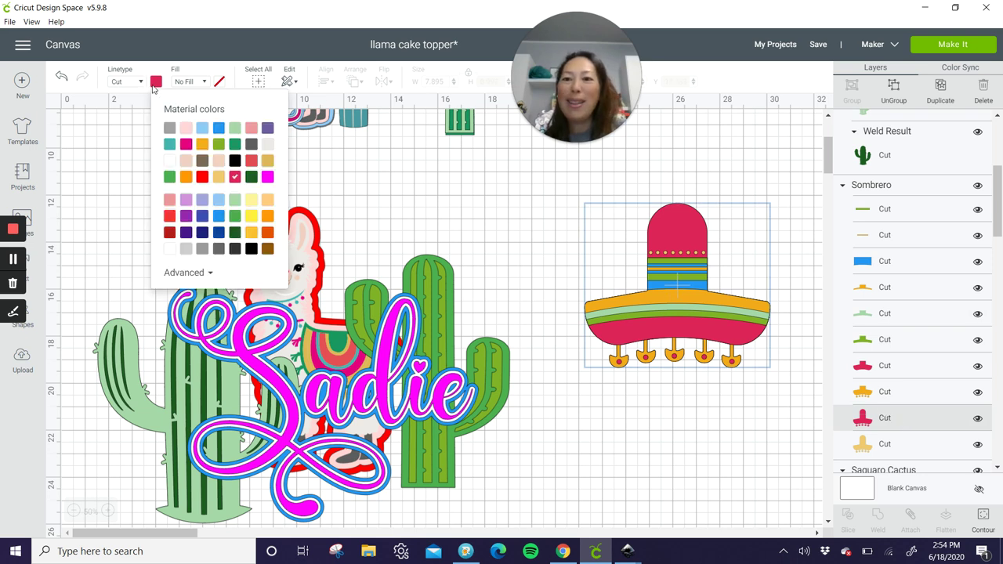
{"action": "left_click", "coordinate": [251, 128]}
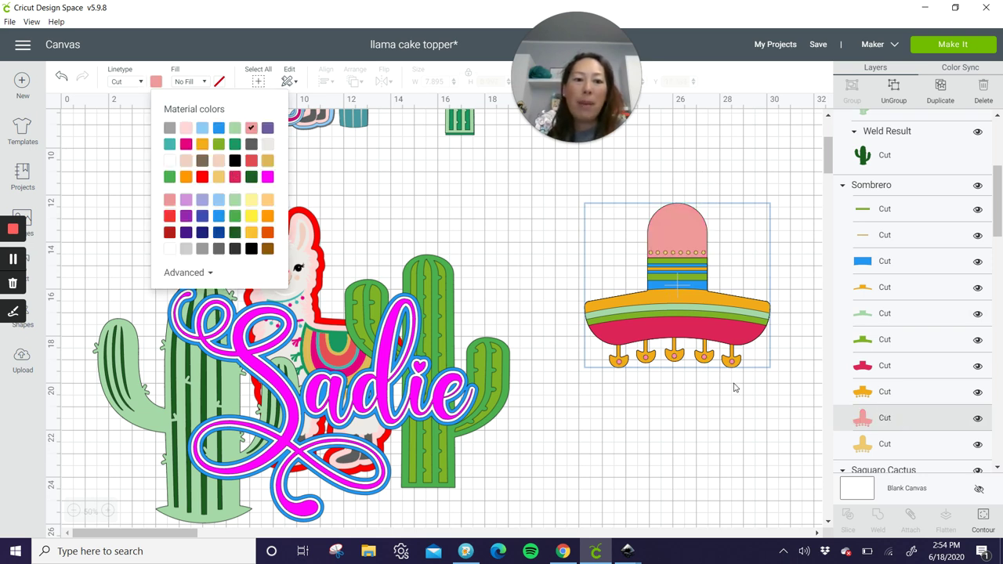
{"action": "left_click", "coordinate": [734, 354]}
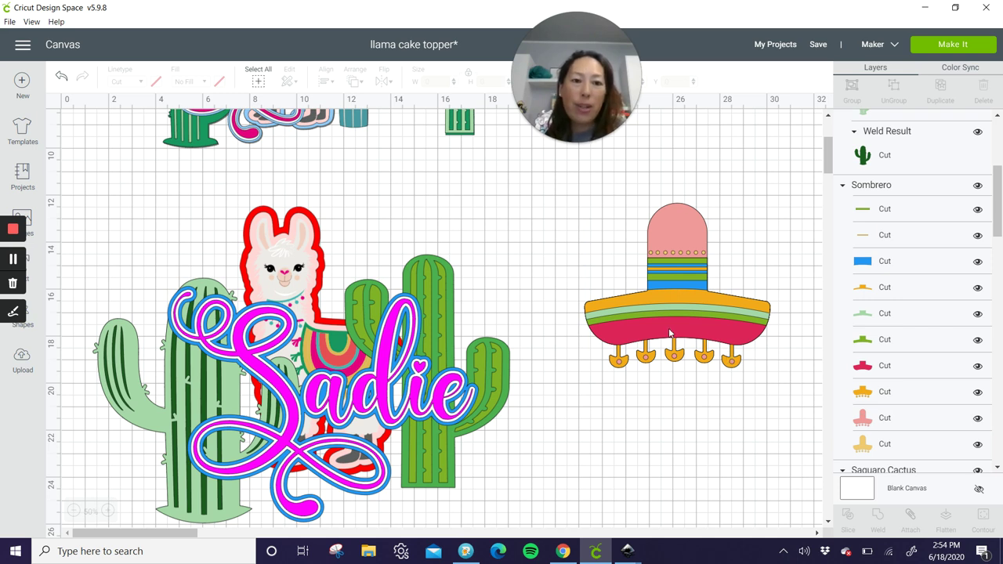
Flatten all the sombrero's layers into one printable image and place it over the top of the olive-green cactus
{"action": "left_click_drag", "start_coordinate": [772, 403], "coordinate": [610, 219]}
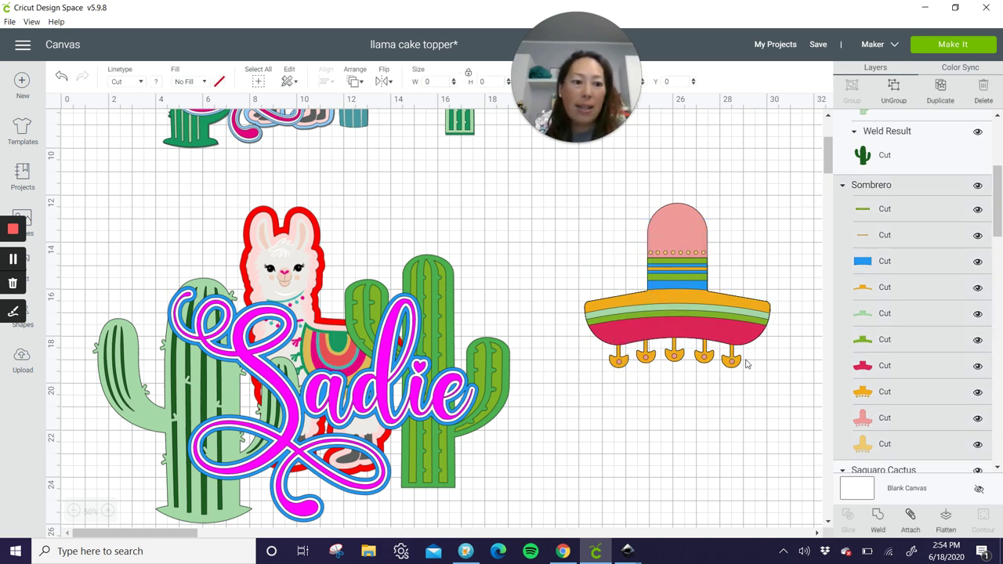
{"action": "left_click", "coordinate": [946, 519]}
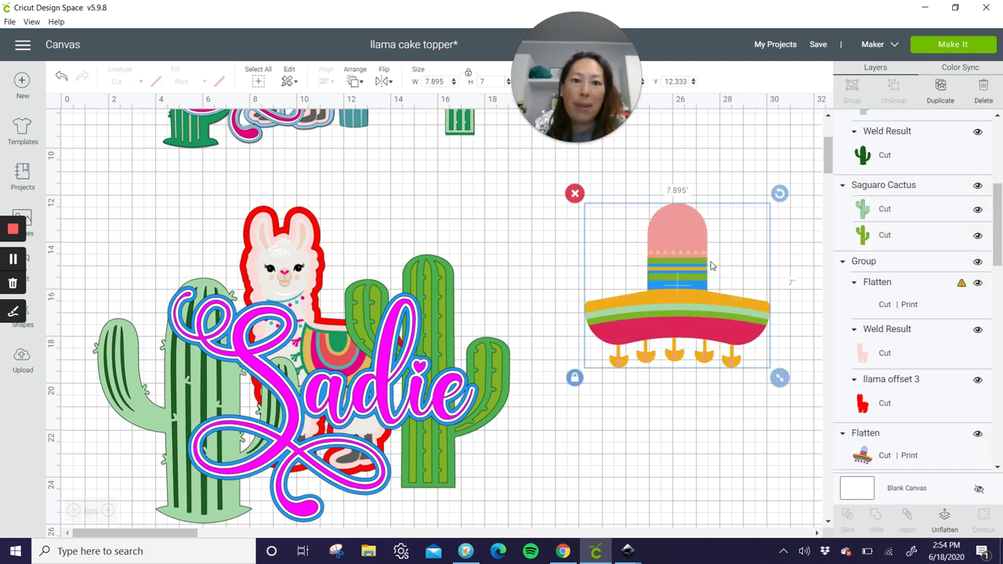
{"action": "scroll", "coordinate": [903, 280], "scroll_direction": "up", "scroll_amount": 5}
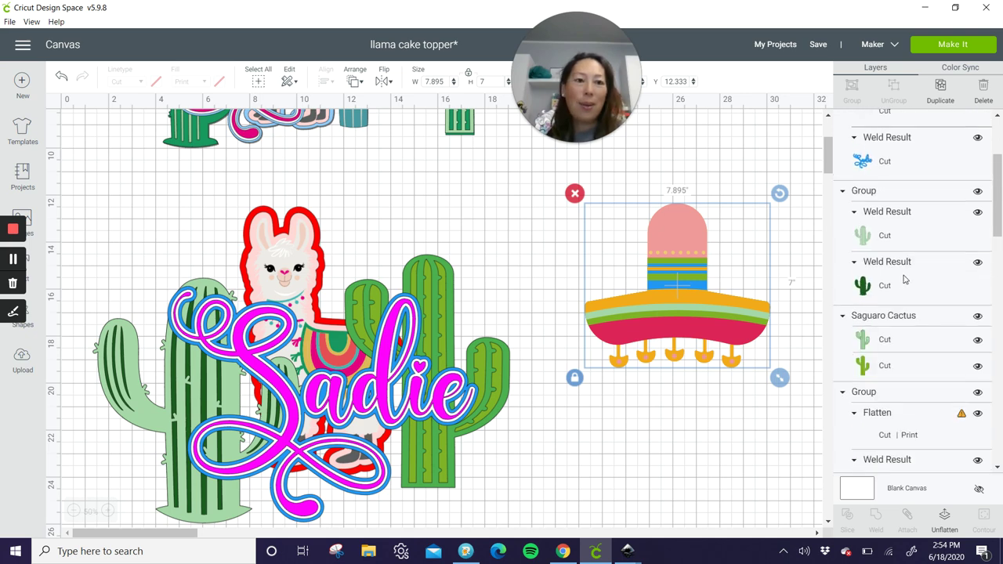
{"action": "left_click_drag", "start_coordinate": [586, 288], "coordinate": [341, 227]}
{"action": "scroll", "coordinate": [547, 235], "scroll_direction": "up", "scroll_amount": 5}
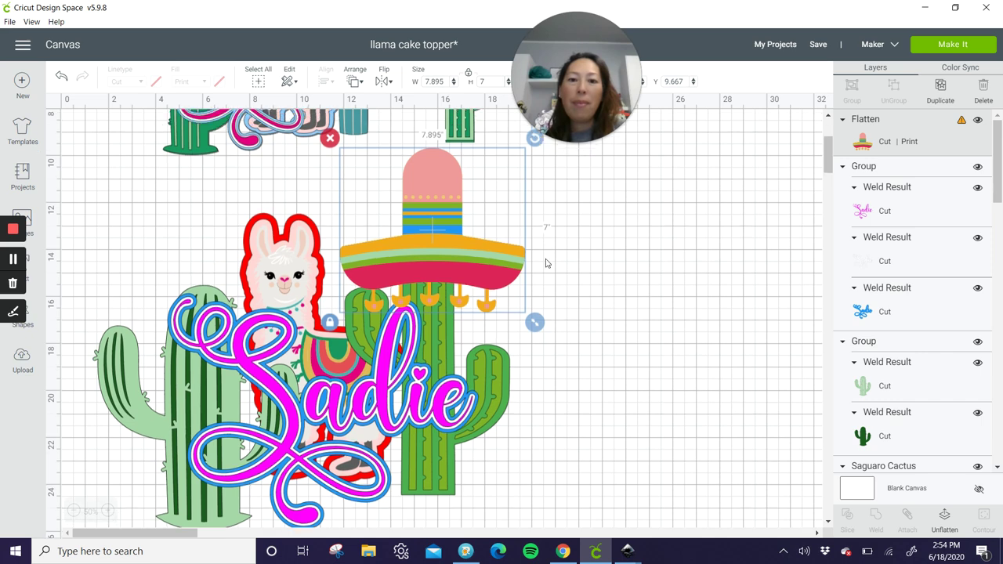
Tilt the sombrero clockwise and shrink it to about 7.21 by 6.73 inches, seated on top of the olive-green cactus
{"action": "left_click_drag", "start_coordinate": [536, 266], "coordinate": [541, 296]}
{"action": "left_click_drag", "start_coordinate": [452, 328], "coordinate": [458, 328]}
{"action": "left_click_drag", "start_coordinate": [537, 453], "coordinate": [523, 440]}
{"action": "left_click_drag", "start_coordinate": [446, 331], "coordinate": [451, 344]}
{"action": "scroll", "coordinate": [452, 343], "scroll_direction": "down", "scroll_amount": 5}
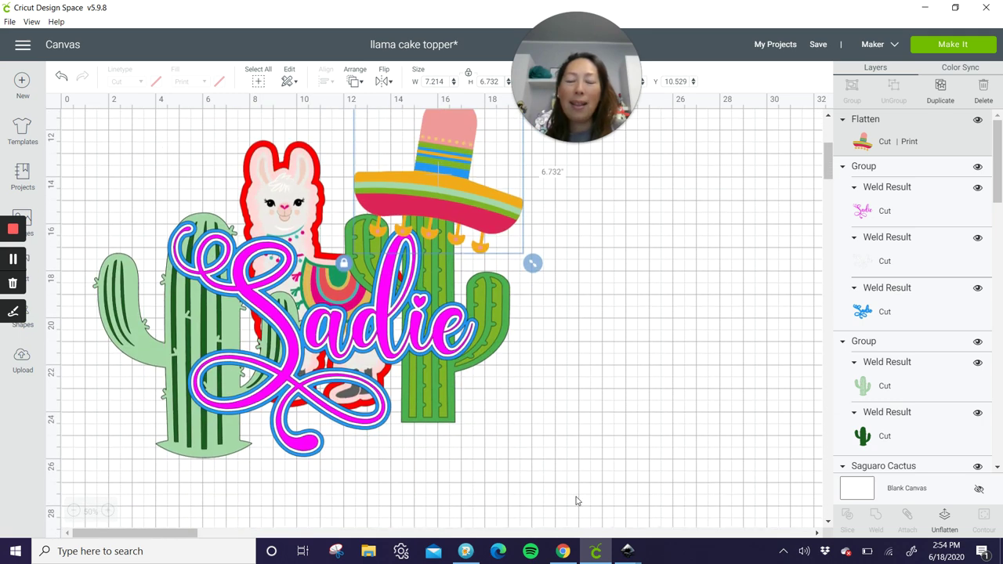
{"action": "left_click", "coordinate": [584, 441]}
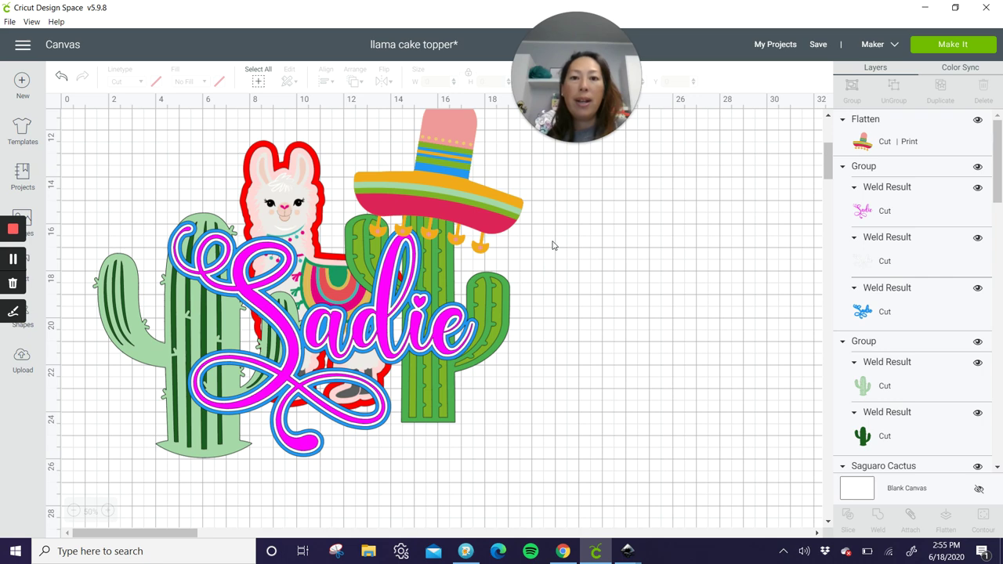
Select the whole topper design and set its width to 11.5 inches with proportions locked
{"action": "scroll", "coordinate": [553, 246], "scroll_direction": "up", "scroll_amount": 2}
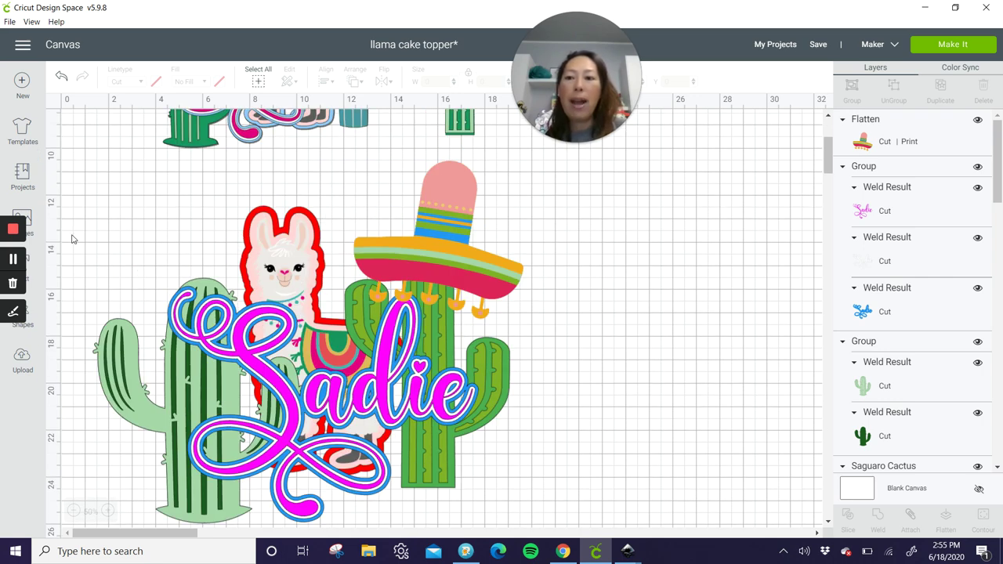
{"action": "left_click_drag", "start_coordinate": [72, 224], "coordinate": [576, 534]}
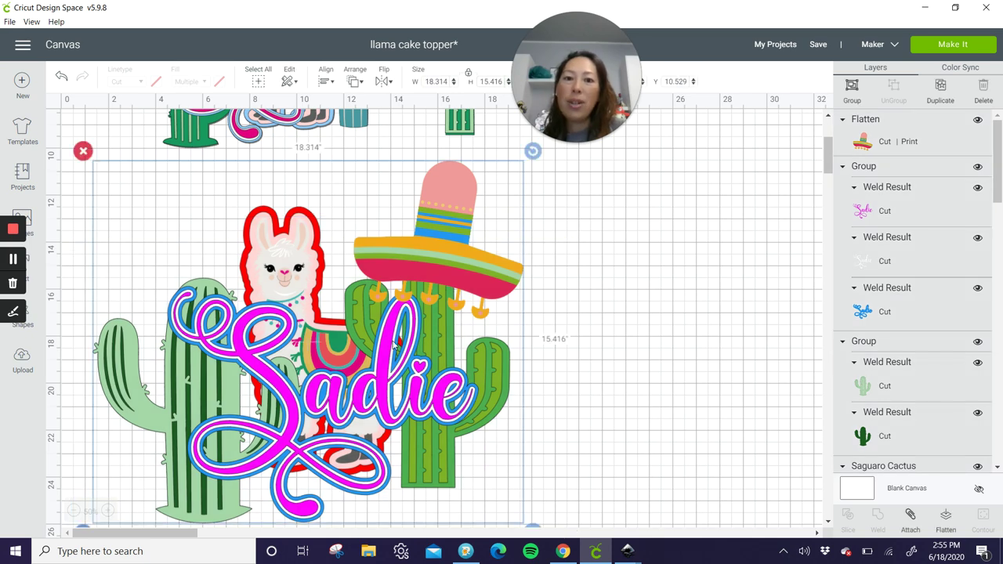
{"action": "scroll", "coordinate": [405, 364], "scroll_direction": "down", "scroll_amount": 3}
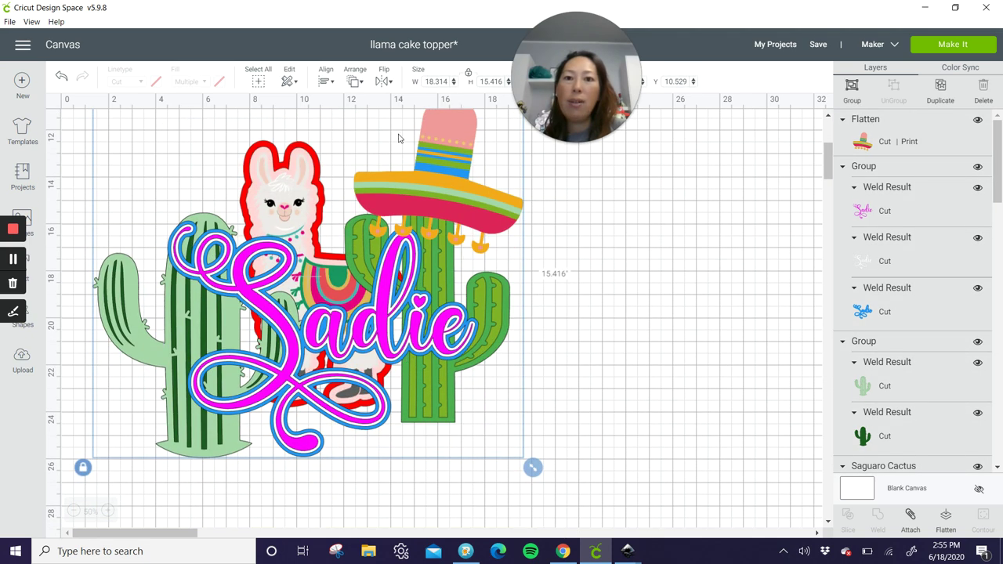
{"action": "left_click", "coordinate": [443, 81]}
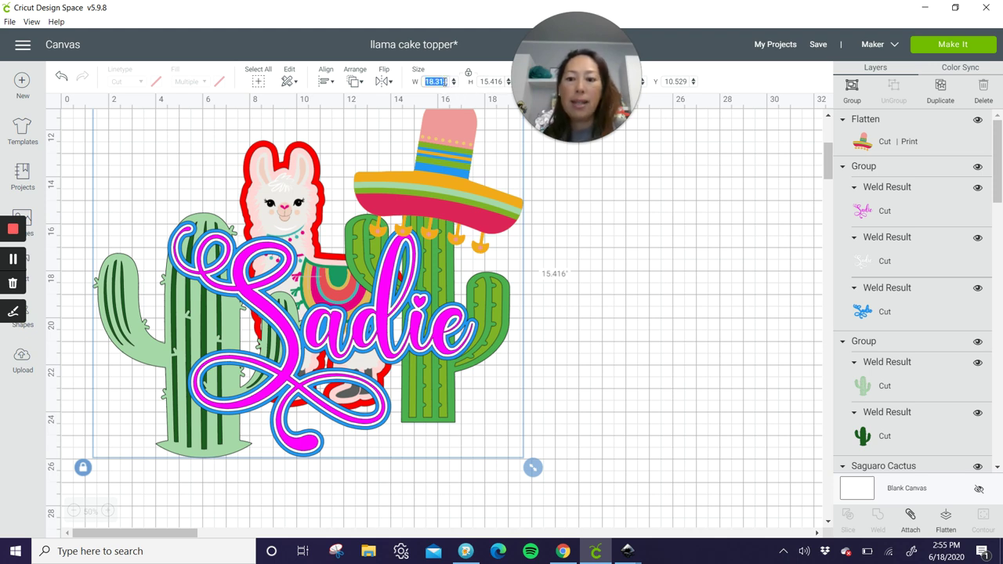
{"action": "type", "text": "11.5"}
{"action": "key", "text": "Tab"}
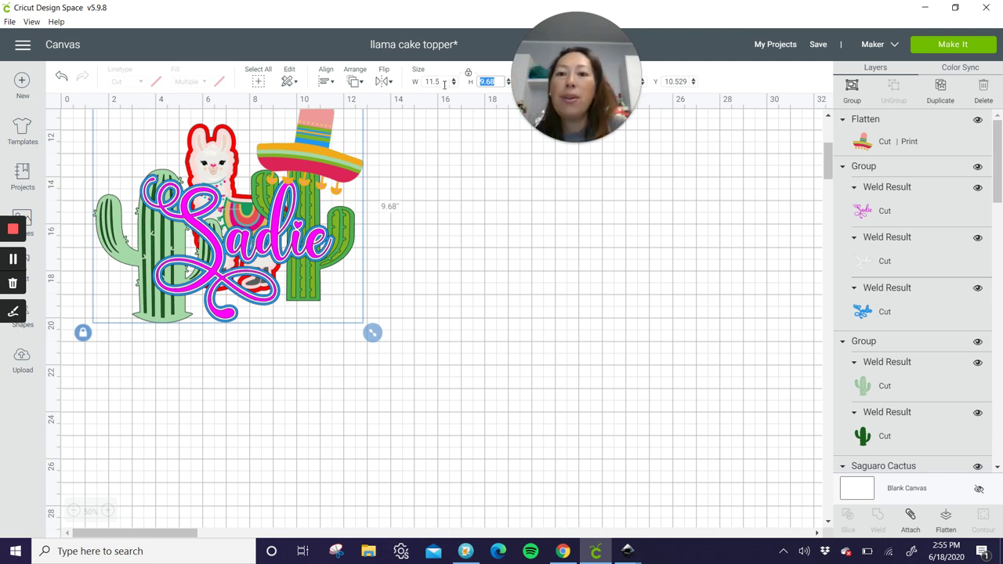
Select the whole resized topper and move it down and inward to an open area of the canvas
{"action": "left_click", "coordinate": [537, 333]}
{"action": "scroll", "coordinate": [537, 333], "scroll_direction": "up", "scroll_amount": 3}
{"action": "scroll", "coordinate": [538, 333], "scroll_direction": "down", "scroll_amount": 1}
{"action": "scroll", "coordinate": [537, 333], "scroll_direction": "down", "scroll_amount": 1}
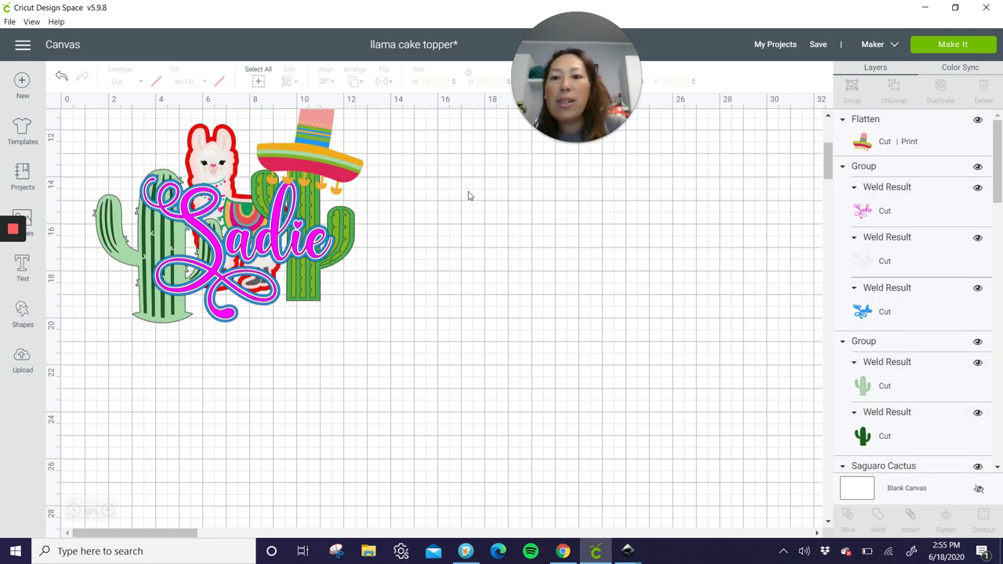
{"action": "left_click_drag", "start_coordinate": [457, 365], "coordinate": [68, 116]}
{"action": "left_click_drag", "start_coordinate": [306, 156], "coordinate": [372, 242]}
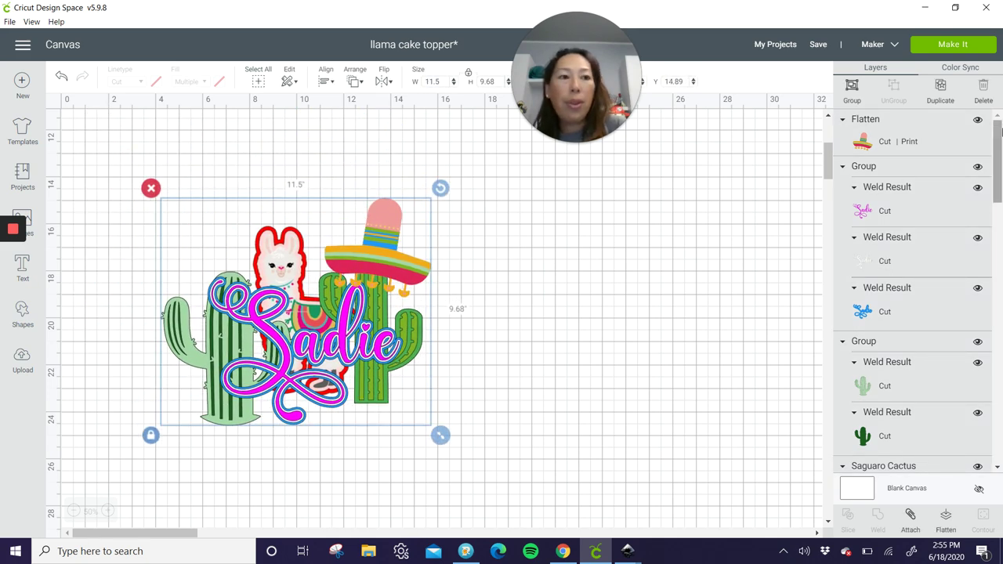
Duplicate the whole topper design and place the copy beside the original
{"action": "left_click", "coordinate": [945, 88]}
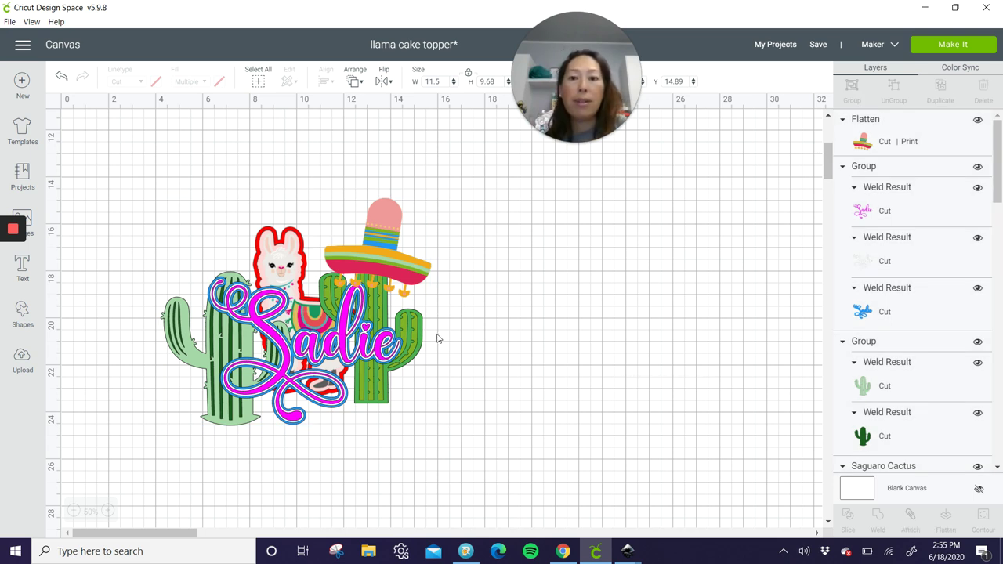
{"action": "key", "text": "ctrl+a"}
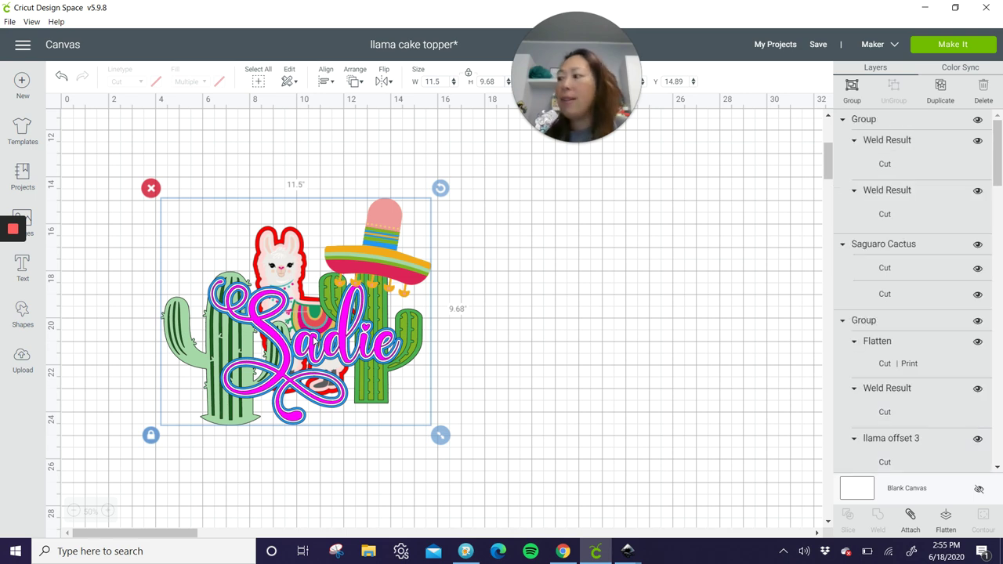
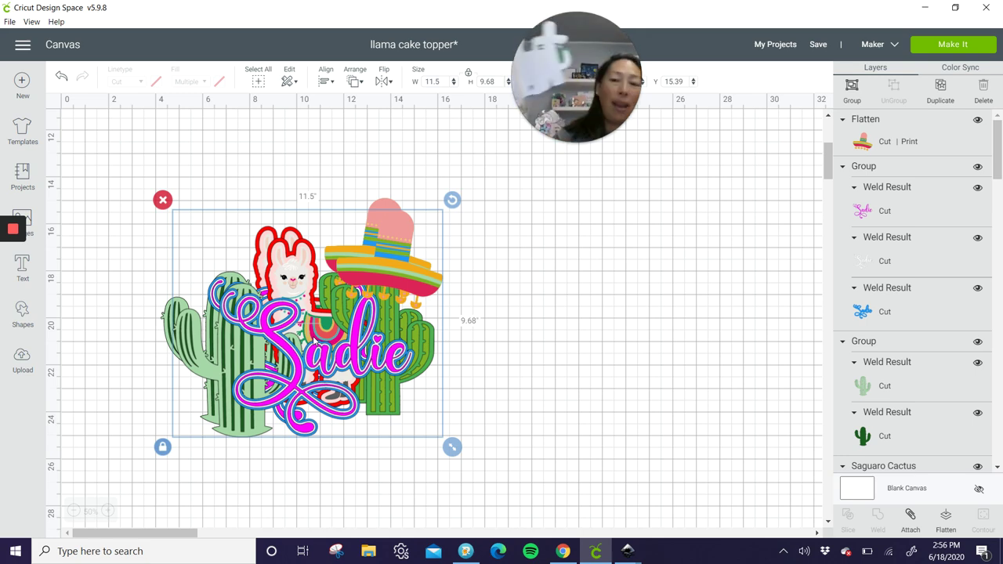
{"action": "left_click_drag", "start_coordinate": [390, 355], "coordinate": [768, 352]}
{"action": "left_click", "coordinate": [550, 487]}
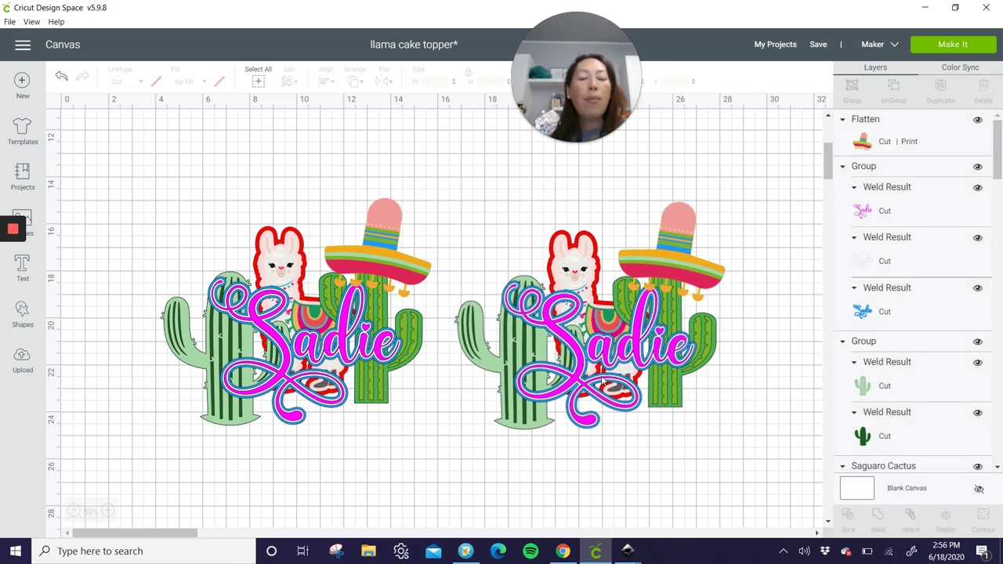
Unflatten the sombrero in the duplicate design to restore its separate layers
{"action": "left_click_drag", "start_coordinate": [745, 466], "coordinate": [515, 246]}
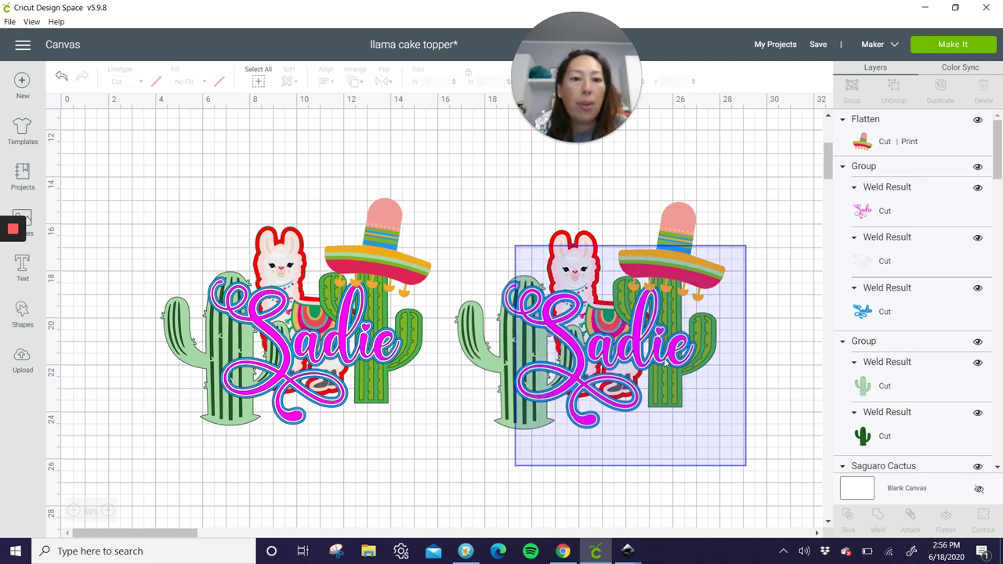
{"action": "left_click_drag", "start_coordinate": [646, 346], "coordinate": [650, 349]}
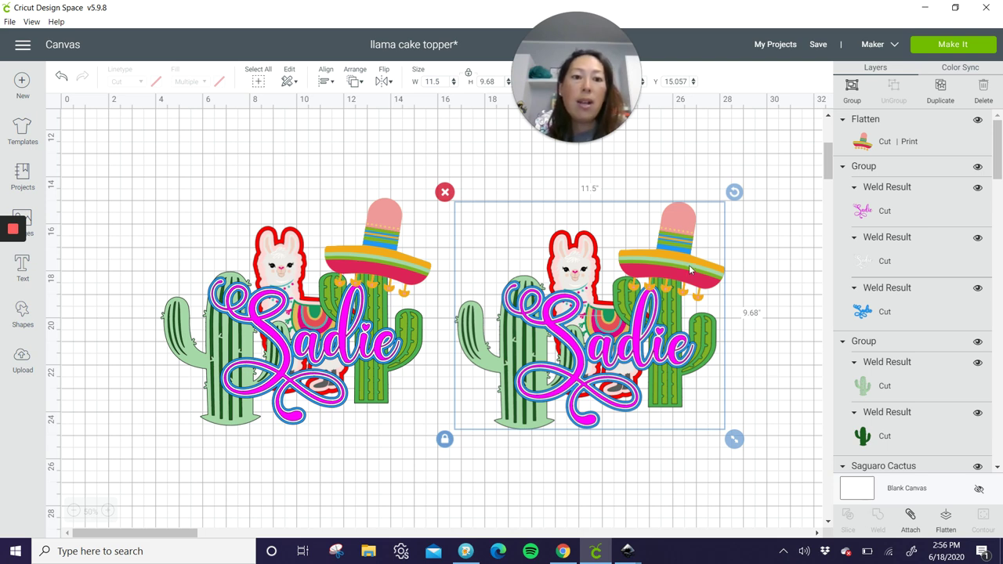
{"action": "left_click", "coordinate": [772, 255]}
{"action": "left_click", "coordinate": [661, 247]}
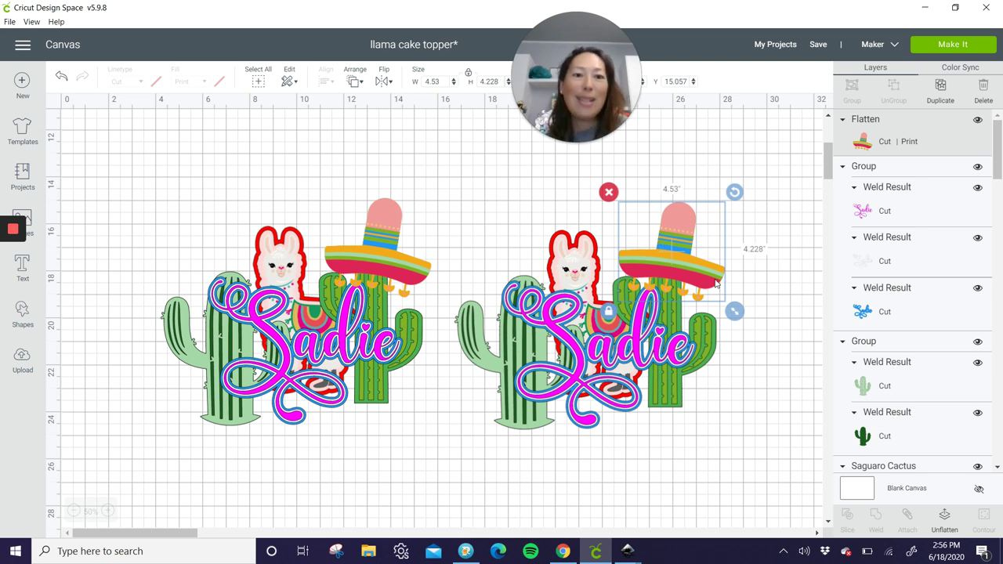
{"action": "left_click", "coordinate": [944, 530]}
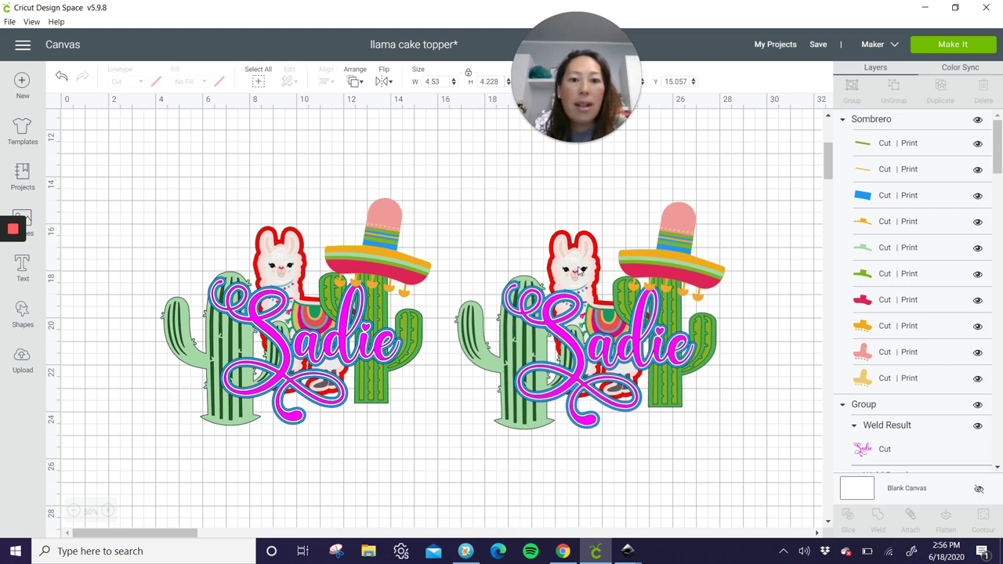
Delete the llama group from the duplicate design and undo the deletion
{"action": "left_click", "coordinate": [578, 269]}
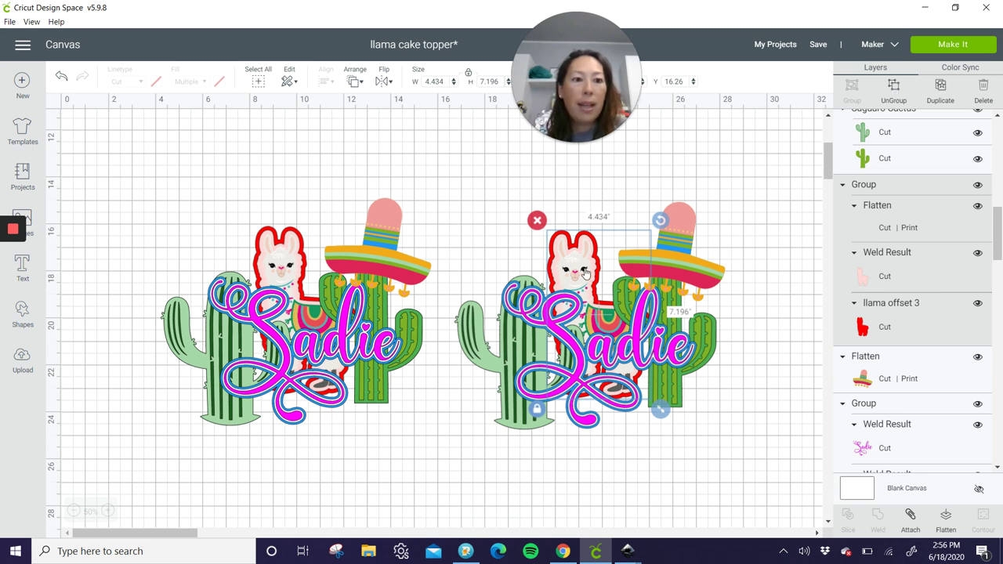
{"action": "key", "text": "Delete"}
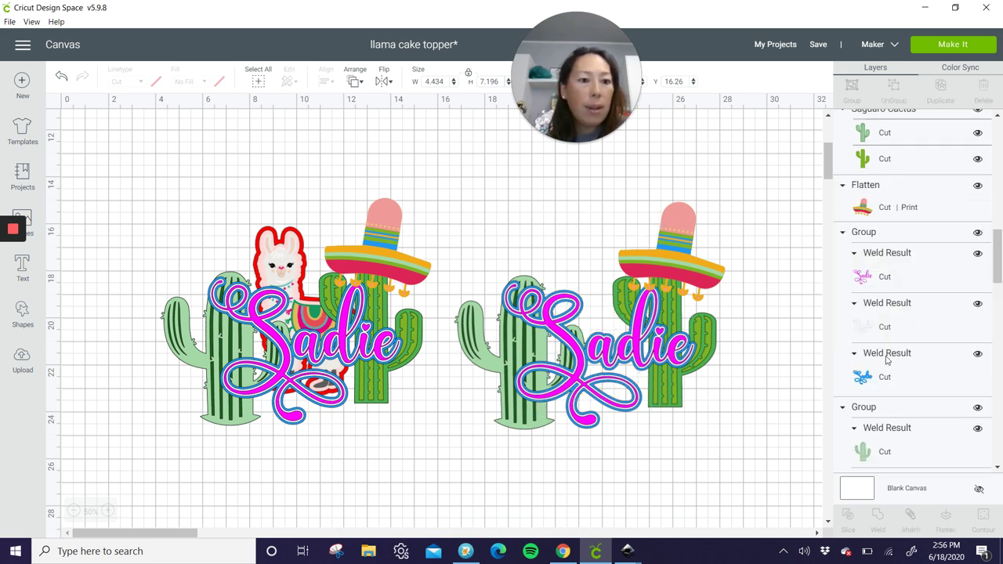
{"action": "key", "text": "ctrl+z"}
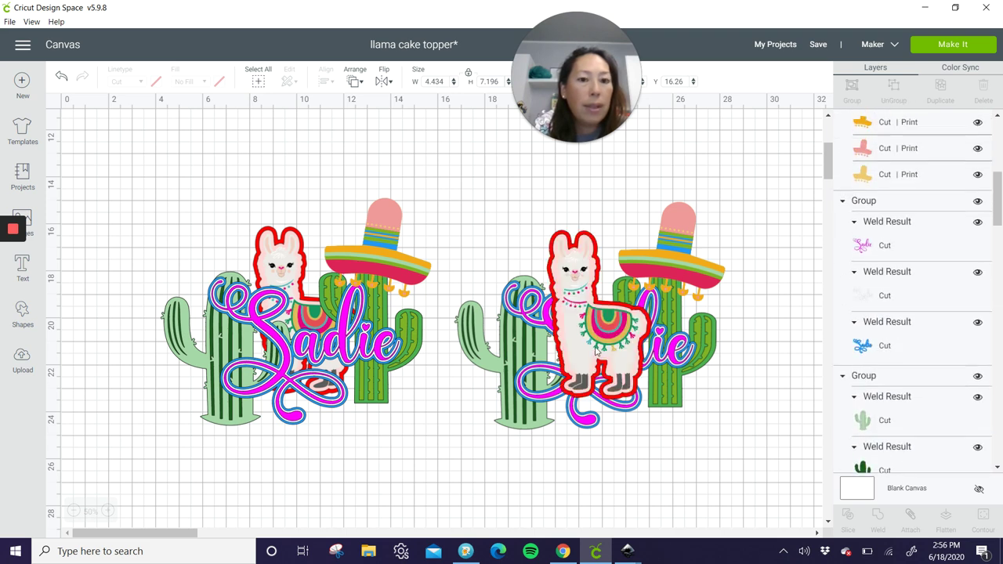
Delete the flattened llama image from the duplicate design, weld all its remaining layers into one base silhouette, and move it slightly down
{"action": "left_click", "coordinate": [597, 336]}
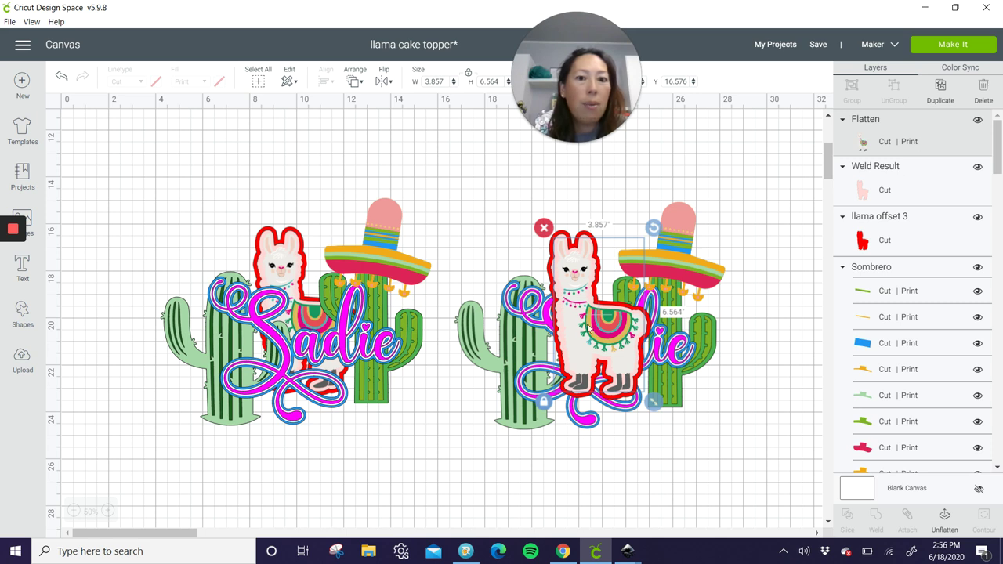
{"action": "left_click", "coordinate": [544, 228]}
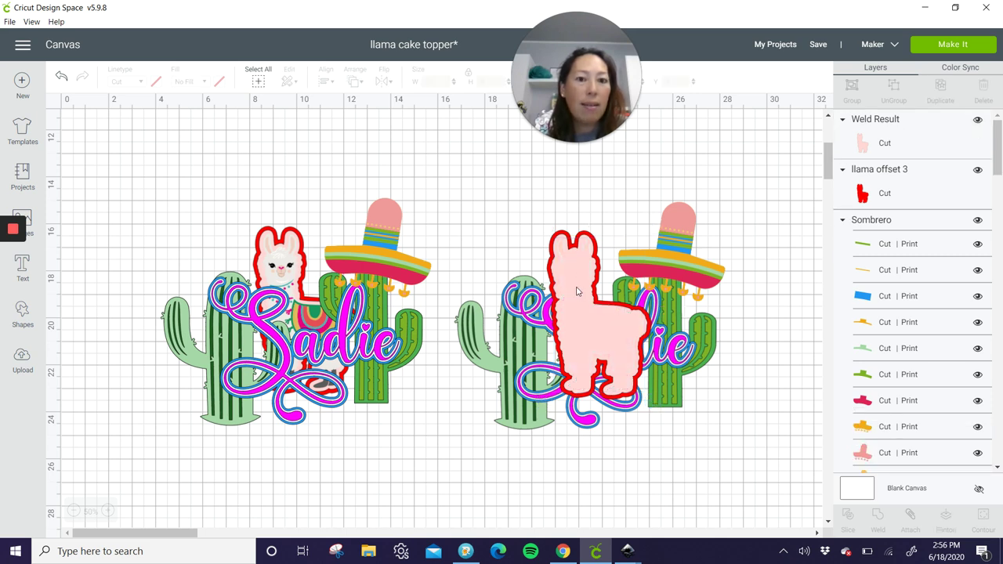
{"action": "left_click_drag", "start_coordinate": [714, 467], "coordinate": [521, 211]}
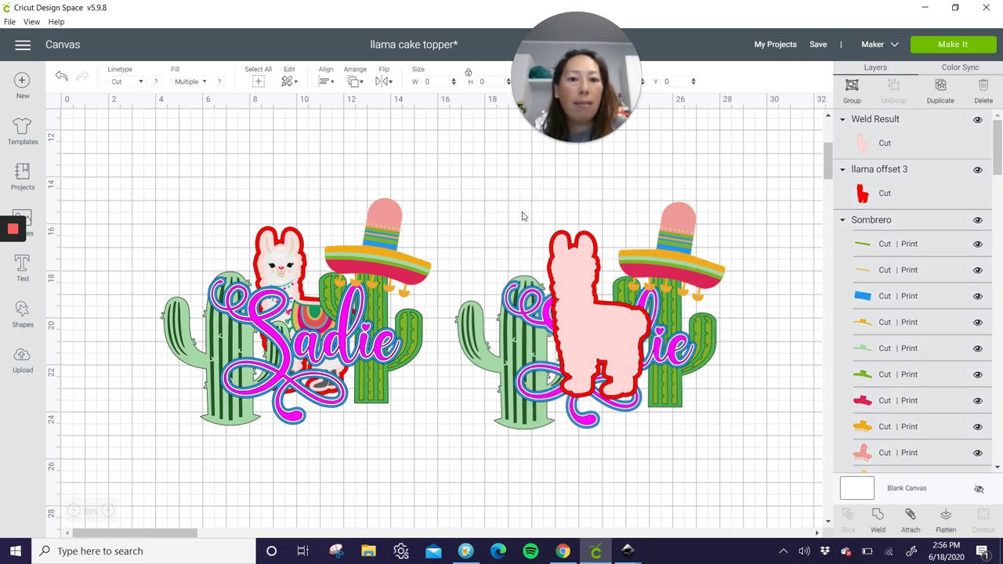
{"action": "left_click", "coordinate": [878, 519]}
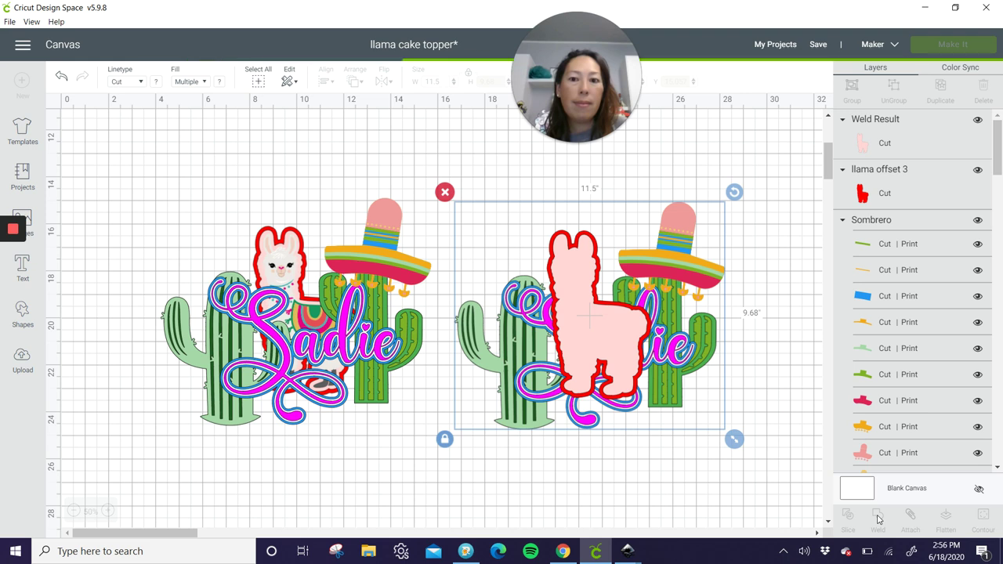
{"action": "left_click", "coordinate": [575, 331]}
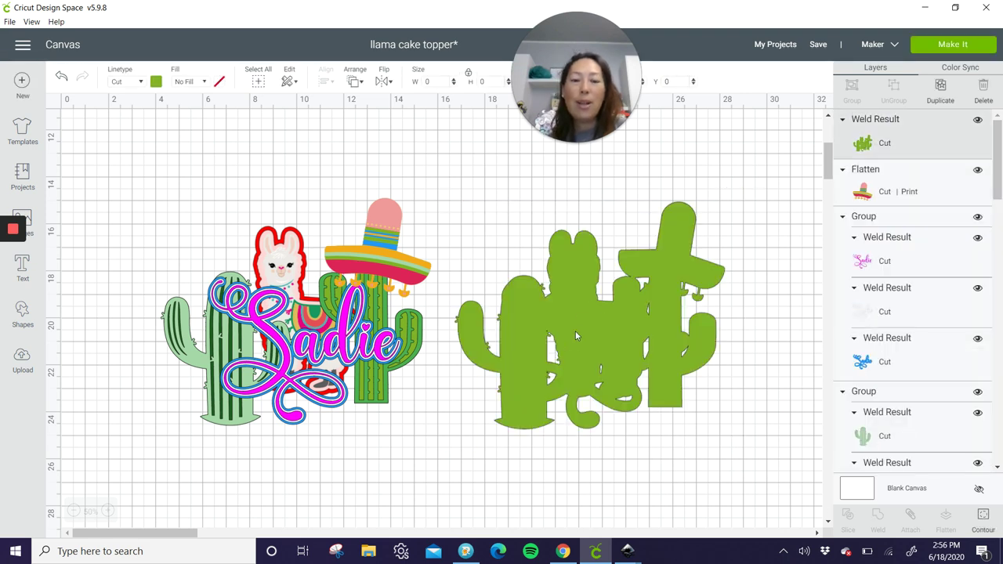
{"action": "left_click_drag", "start_coordinate": [644, 325], "coordinate": [647, 383]}
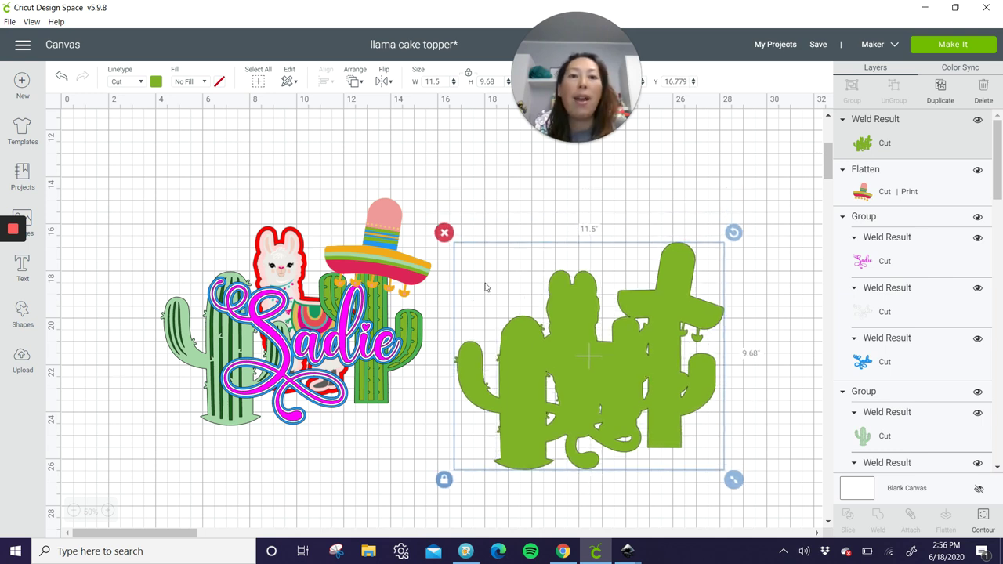
Duplicate the sombrero, place the copy above the welded base, unflatten it, and weld its layers into one shape
{"action": "left_click", "coordinate": [380, 257]}
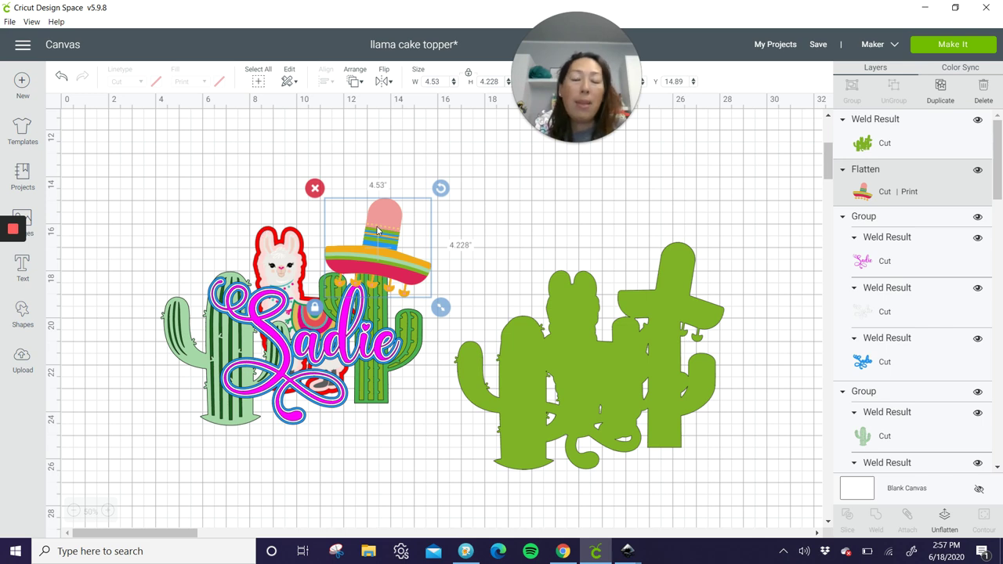
{"action": "left_click", "coordinate": [941, 87]}
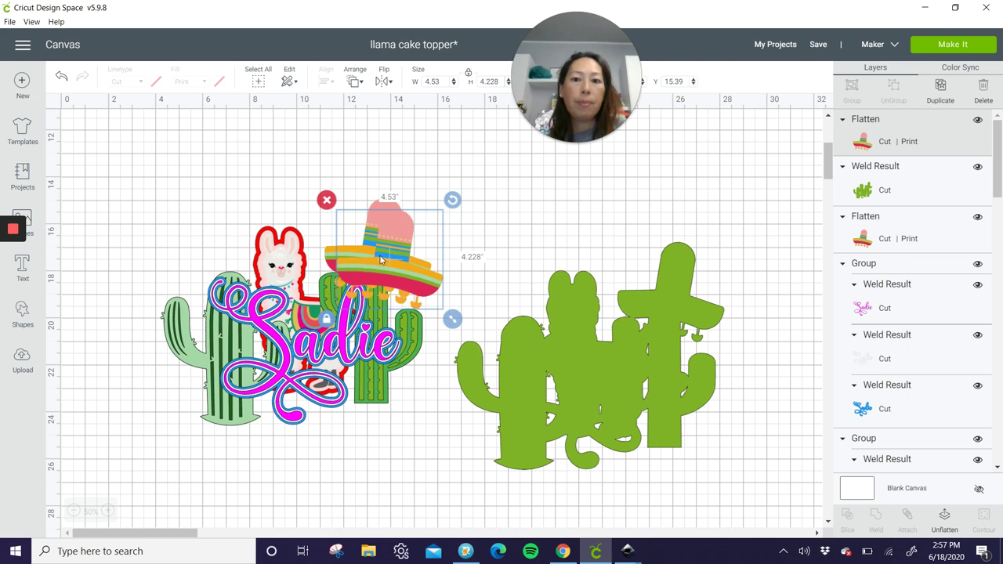
{"action": "left_click_drag", "start_coordinate": [381, 260], "coordinate": [718, 191]}
{"action": "left_click", "coordinate": [946, 517]}
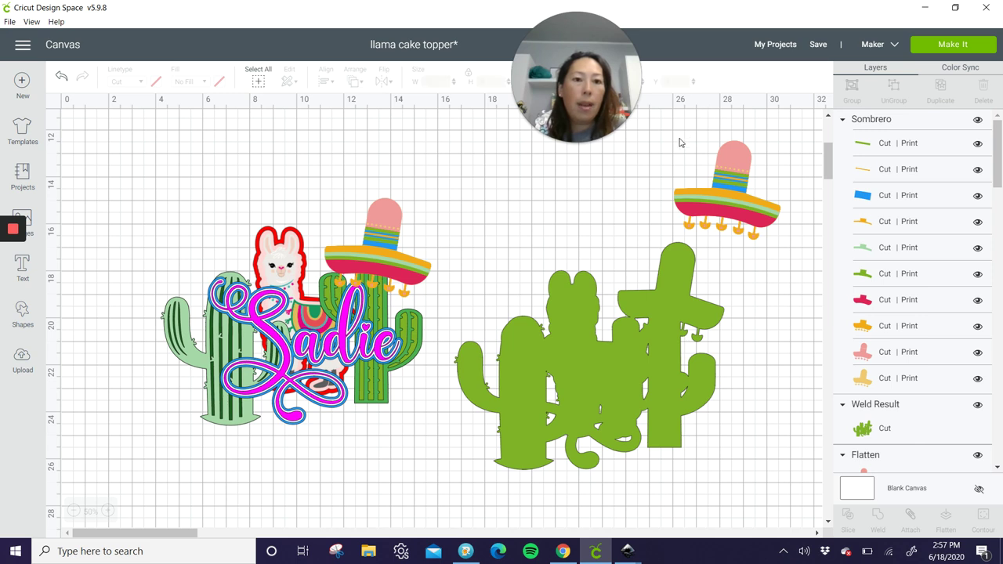
{"action": "left_click_drag", "start_coordinate": [676, 133], "coordinate": [776, 231]}
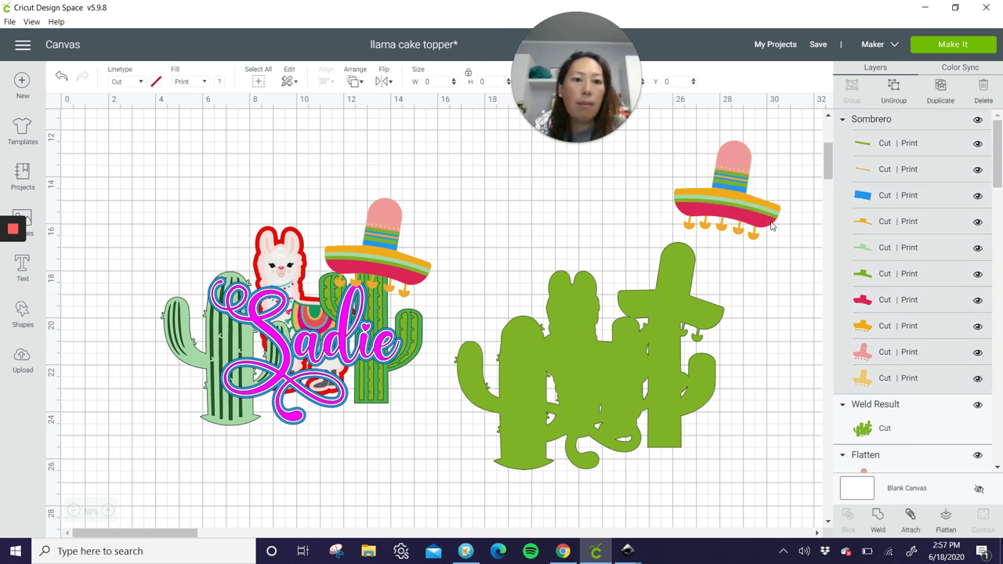
{"action": "left_click", "coordinate": [878, 520]}
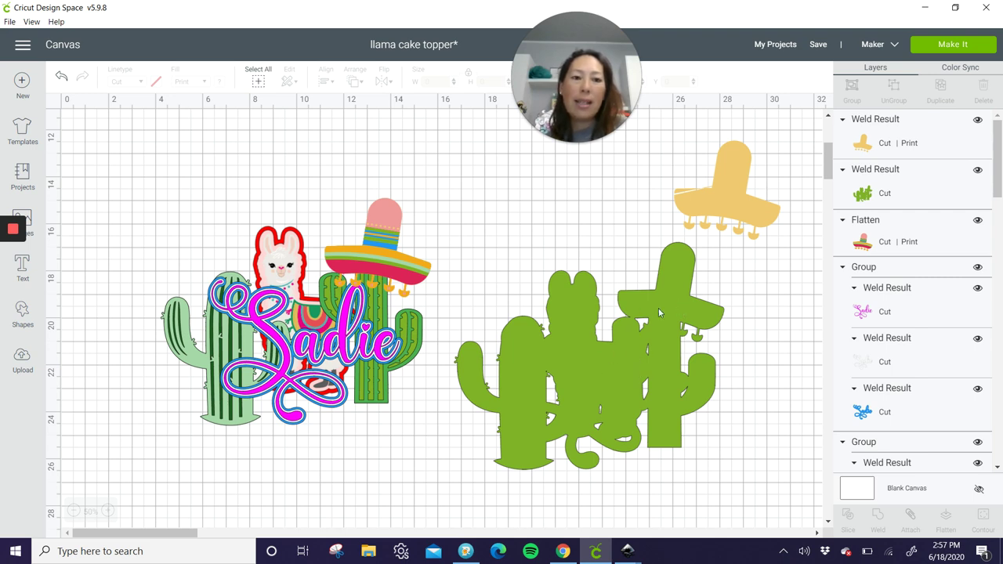
{"action": "left_click", "coordinate": [722, 204]}
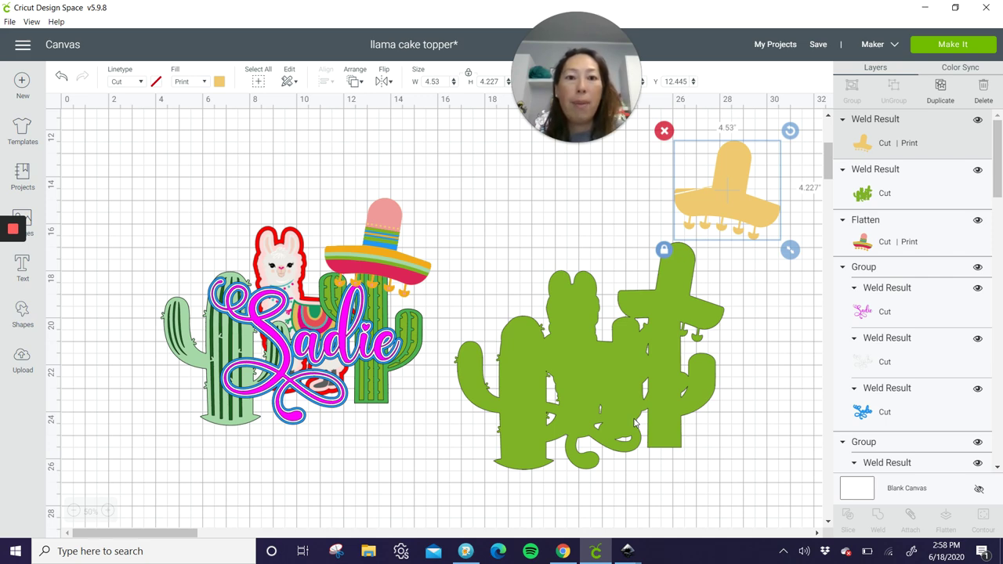
Delete the lower practice topper together with its welded base and the welded sombrero
{"action": "scroll", "coordinate": [635, 423], "scroll_direction": "up", "scroll_amount": 3}
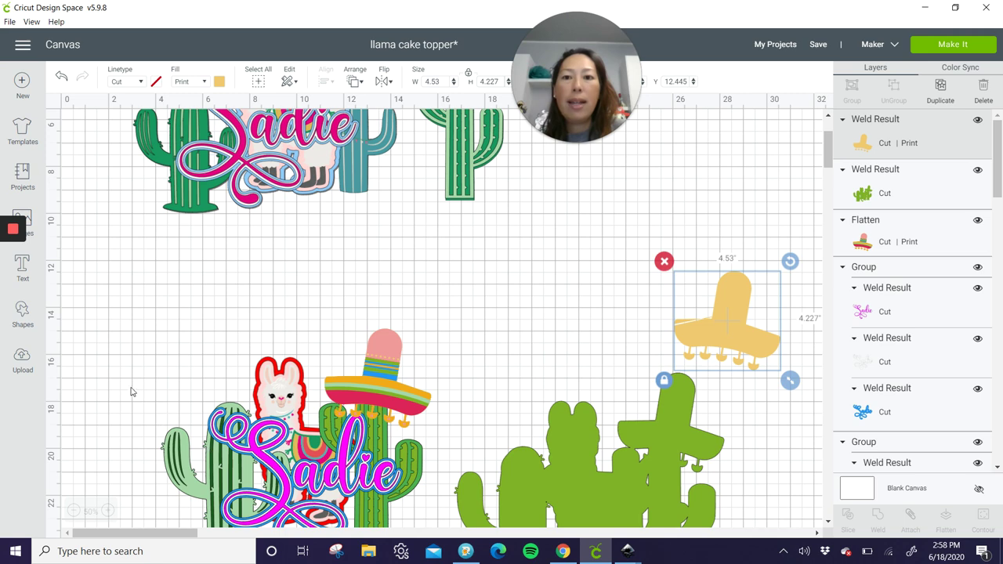
{"action": "left_click_drag", "start_coordinate": [115, 290], "coordinate": [781, 481]}
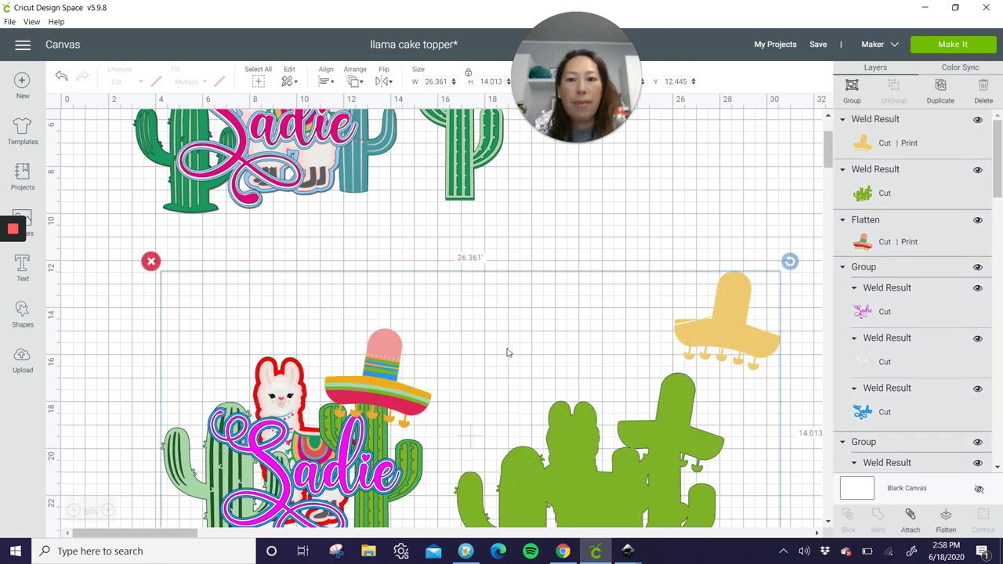
{"action": "left_click", "coordinate": [151, 262]}
{"action": "scroll", "coordinate": [407, 269], "scroll_direction": "up", "scroll_amount": 3}
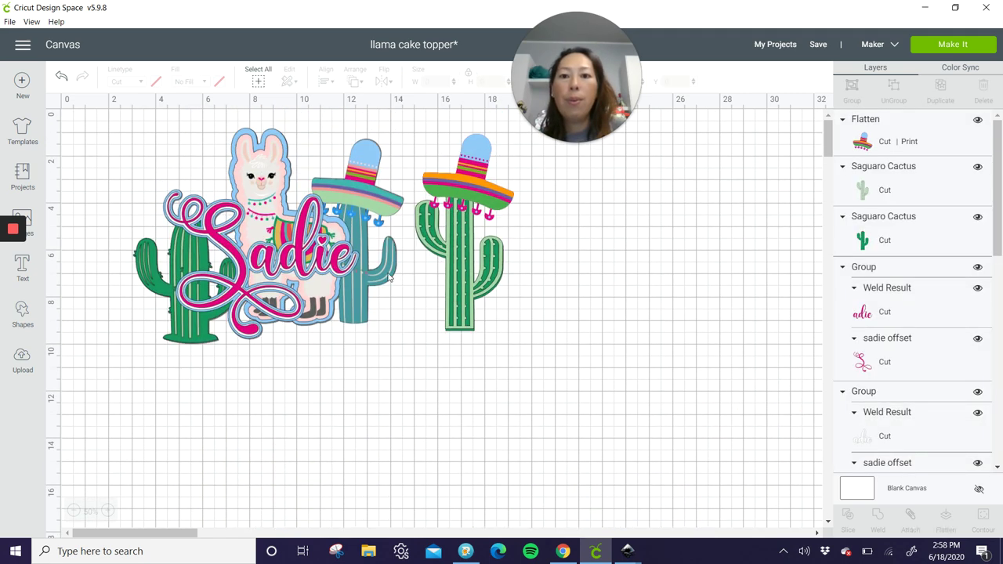
Move the blue cactus with its sombrero out of the original topper and delete it
{"action": "left_click", "coordinate": [392, 279]}
{"action": "left_click_drag", "start_coordinate": [391, 279], "coordinate": [540, 539]}
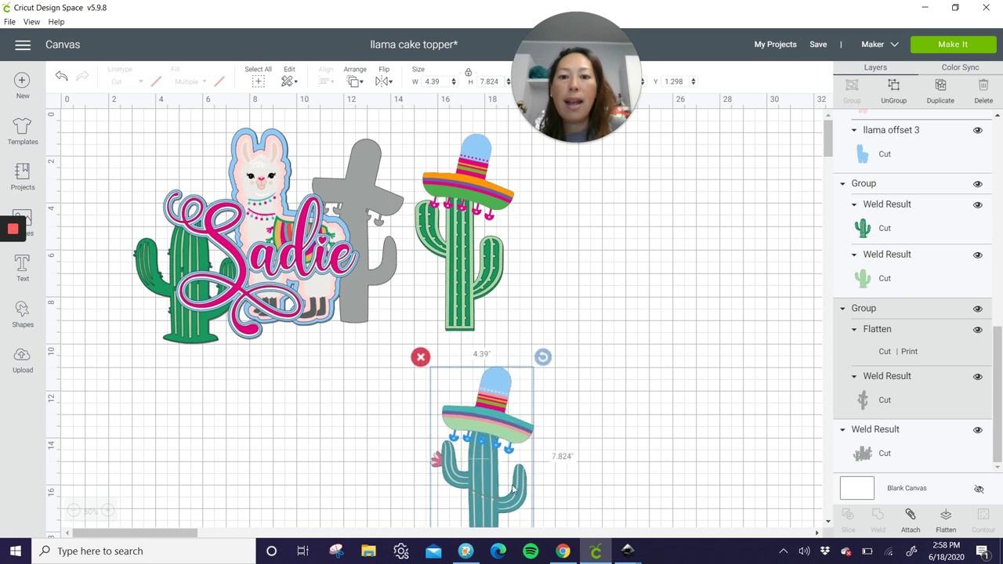
{"action": "left_click", "coordinate": [420, 357]}
Place the green cactus and its sombrero over the gray silhouette in the topper, then align the sombrero with the hat outline
{"action": "left_click_drag", "start_coordinate": [572, 358], "coordinate": [435, 147]}
{"action": "left_click_drag", "start_coordinate": [484, 193], "coordinate": [376, 185]}
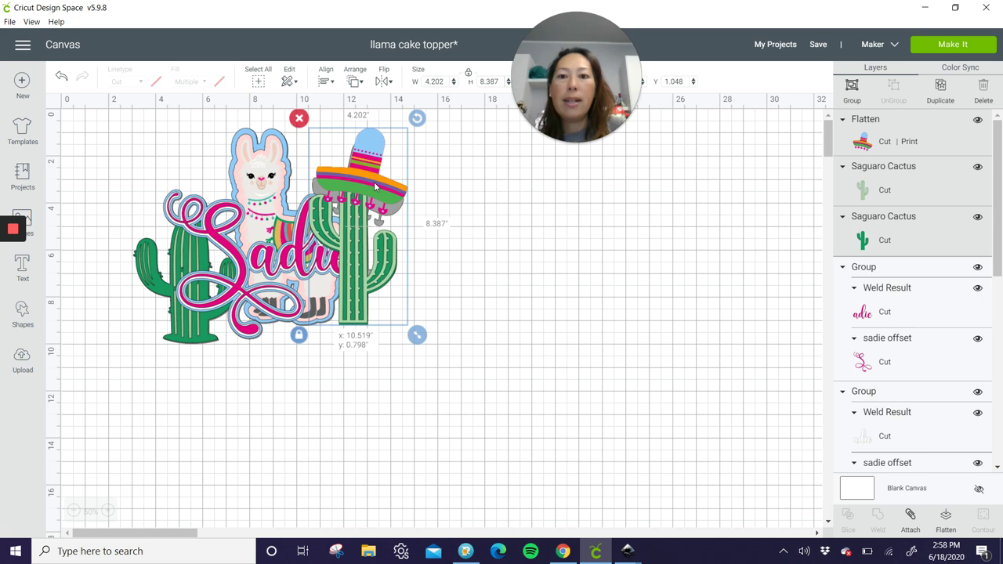
{"action": "left_click", "coordinate": [598, 195]}
{"action": "left_click", "coordinate": [368, 154]}
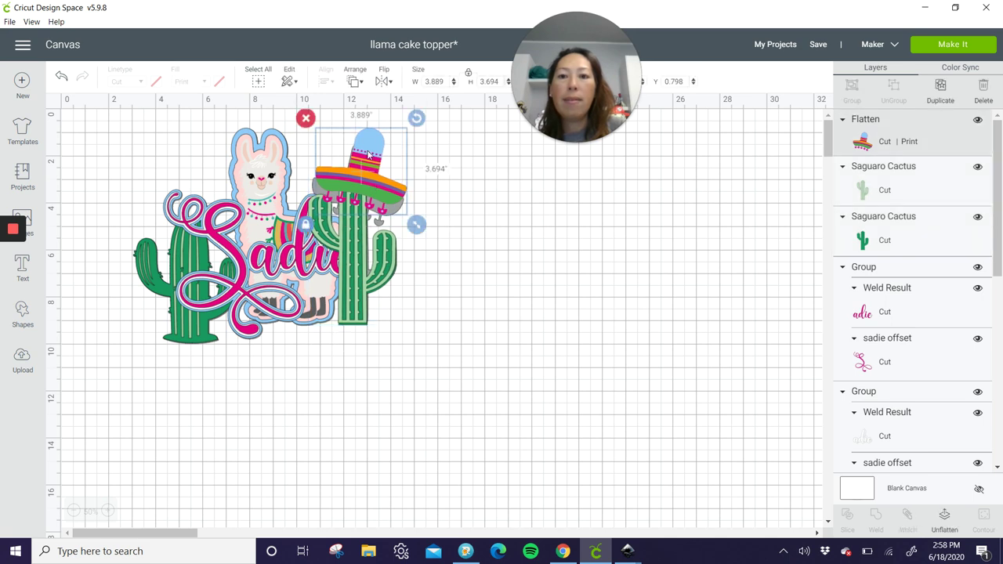
{"action": "left_click_drag", "start_coordinate": [368, 159], "coordinate": [363, 165]}
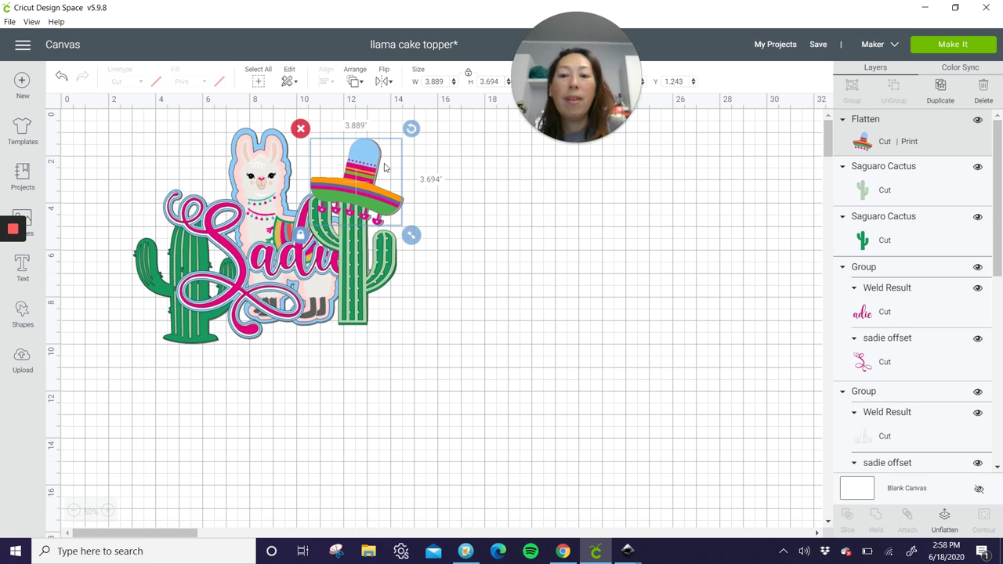
{"action": "left_click", "coordinate": [603, 276]}
Open the cutting mat preview and move the lowercase lettering on mat 3 closer to the capital S
{"action": "left_click", "coordinate": [966, 47]}
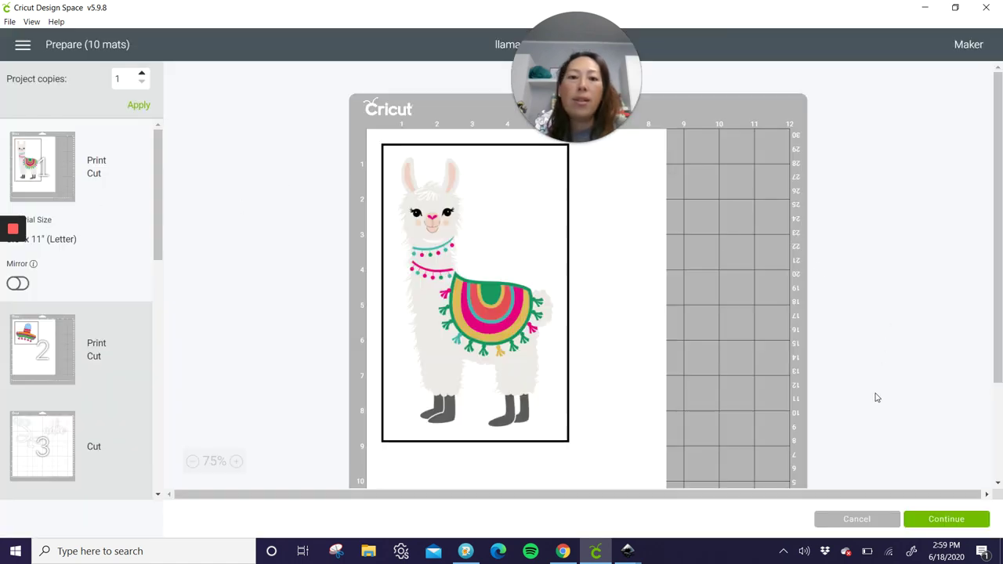
{"action": "scroll", "coordinate": [88, 350], "scroll_direction": "down", "scroll_amount": 2}
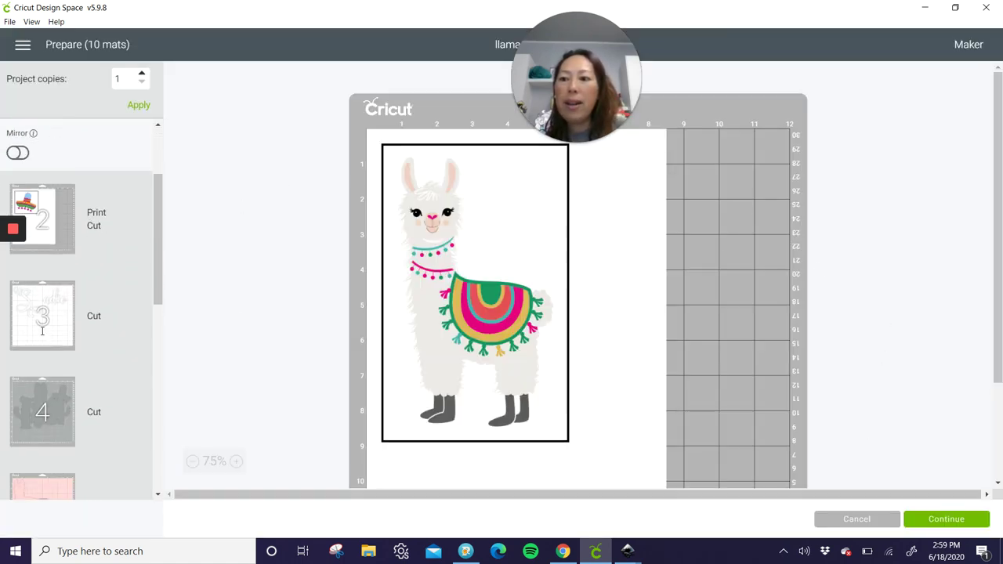
{"action": "left_click", "coordinate": [84, 347]}
{"action": "left_click_drag", "start_coordinate": [618, 226], "coordinate": [572, 224]}
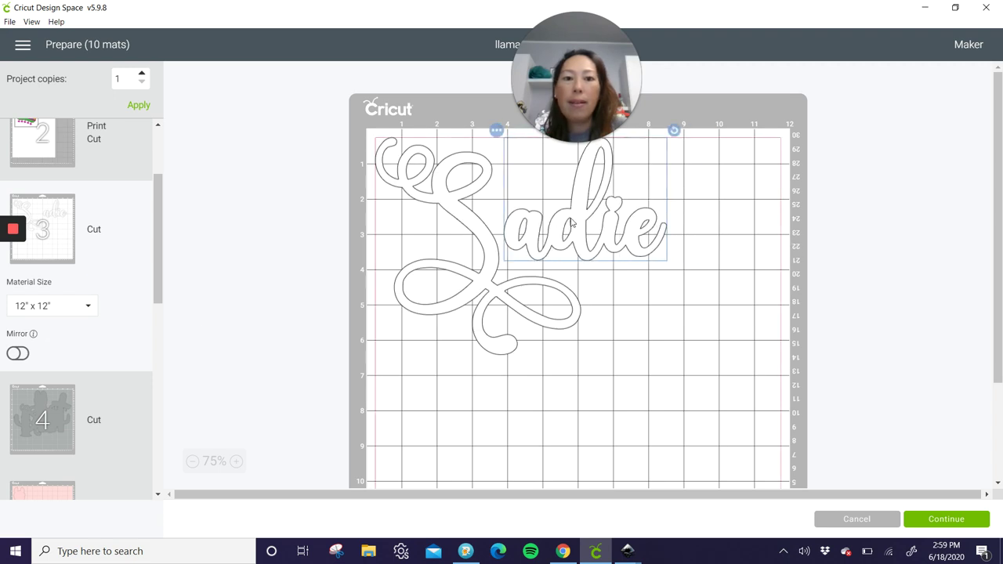
Review the shape layouts and colours on mats 4 to 7, including the gray base silhouette and the green cactus layers
{"action": "left_click", "coordinate": [78, 423]}
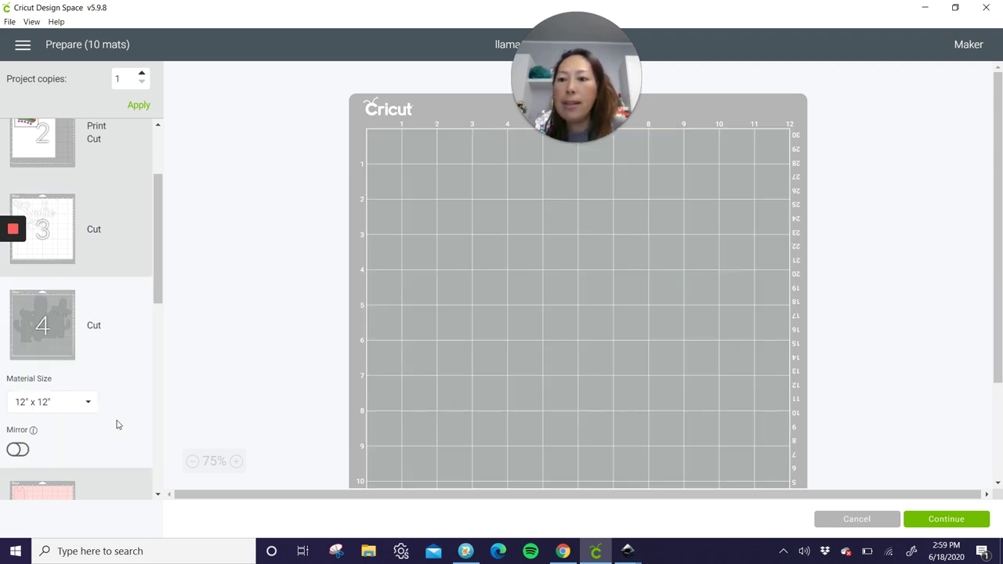
{"action": "scroll", "coordinate": [645, 288], "scroll_direction": "down", "scroll_amount": 3}
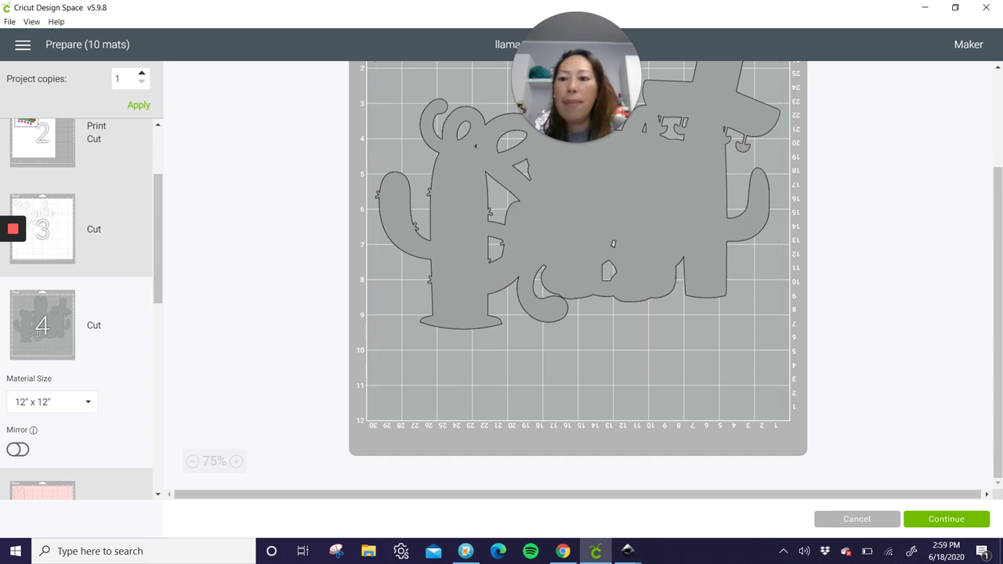
{"action": "scroll", "coordinate": [155, 261], "scroll_direction": "down", "scroll_amount": 3}
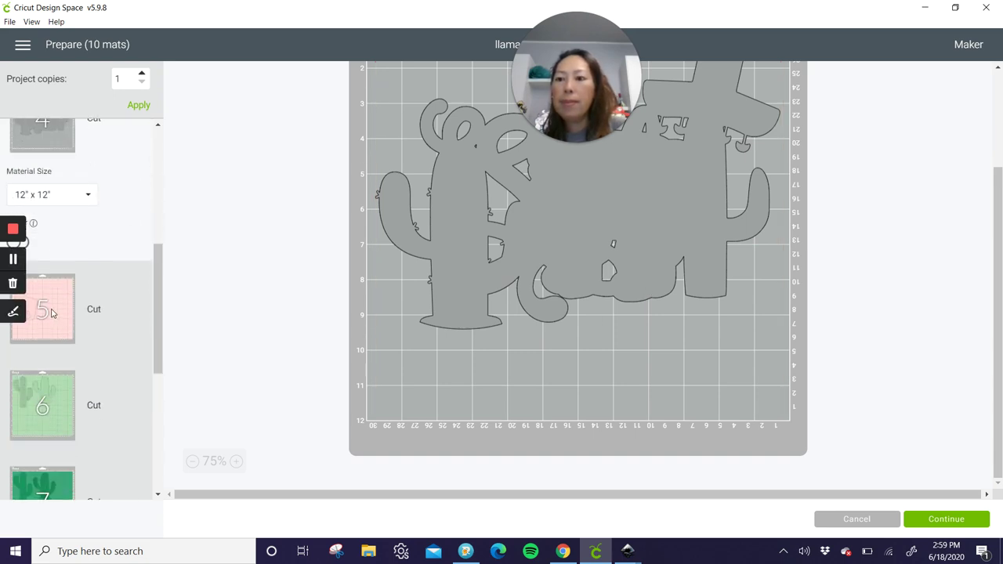
{"action": "left_click", "coordinate": [131, 318]}
{"action": "left_click", "coordinate": [126, 406]}
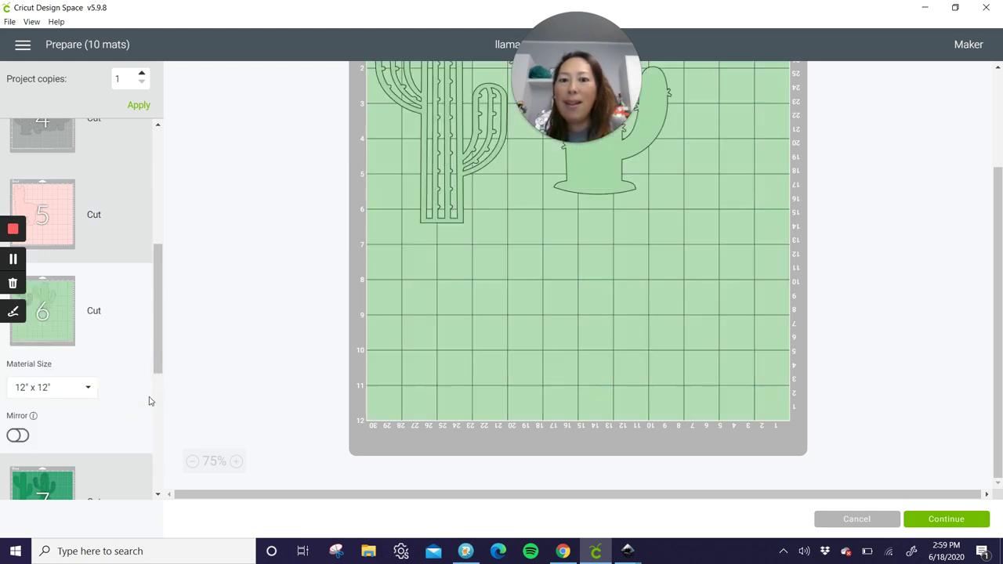
{"action": "scroll", "coordinate": [97, 423], "scroll_direction": "down", "scroll_amount": 2}
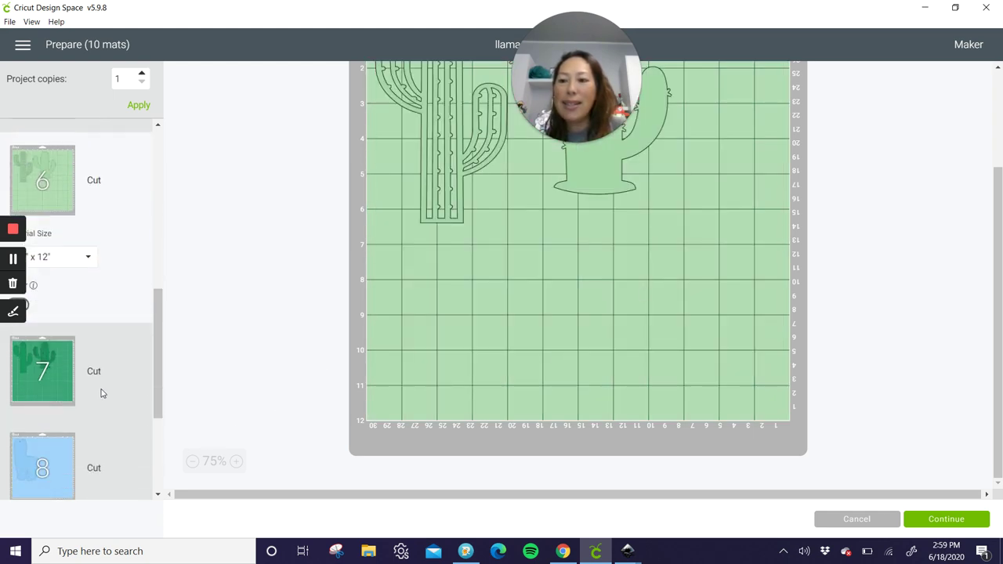
{"action": "left_click", "coordinate": [100, 392]}
{"action": "scroll", "coordinate": [100, 439], "scroll_direction": "down", "scroll_amount": 3}
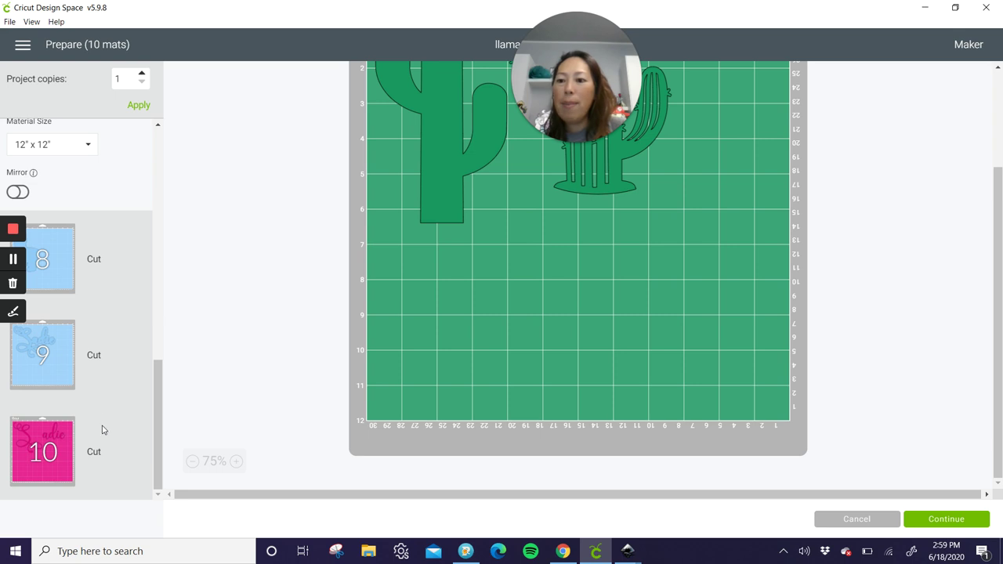
Move the lowercase lettering on pink mat 10 closer to the capital S and continue to the make stage
{"action": "left_click", "coordinate": [81, 436]}
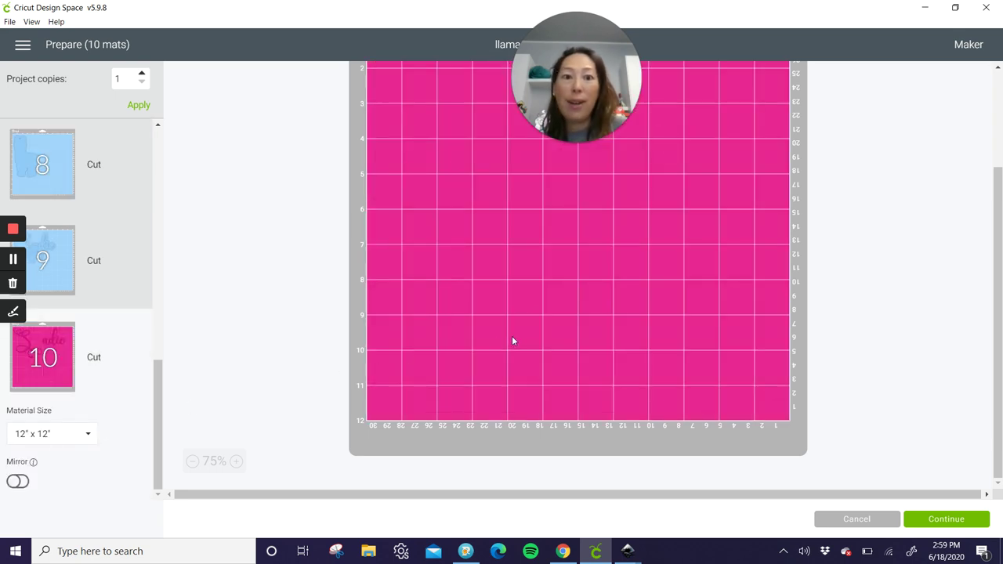
{"action": "left_click_drag", "start_coordinate": [691, 210], "coordinate": [621, 213]}
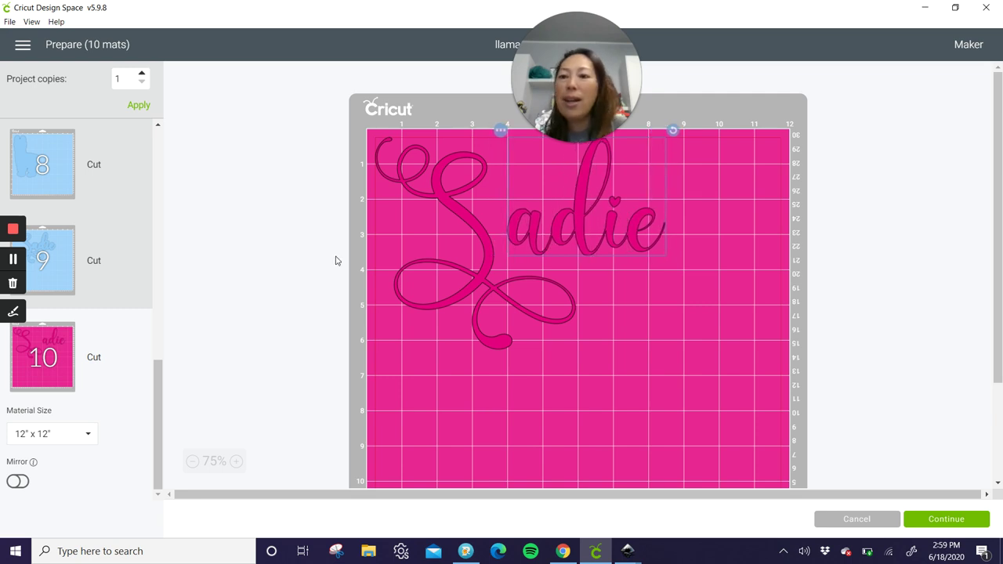
{"action": "left_click", "coordinate": [938, 518]}
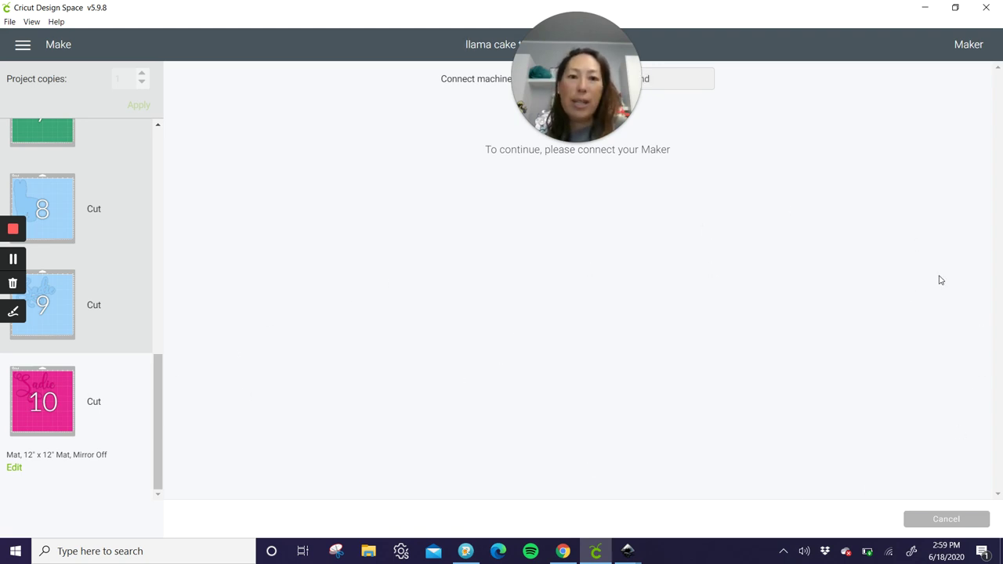
Open the print stage for mat 1, which holds the llama image
{"action": "left_click_drag", "start_coordinate": [646, 81], "coordinate": [822, 102]}
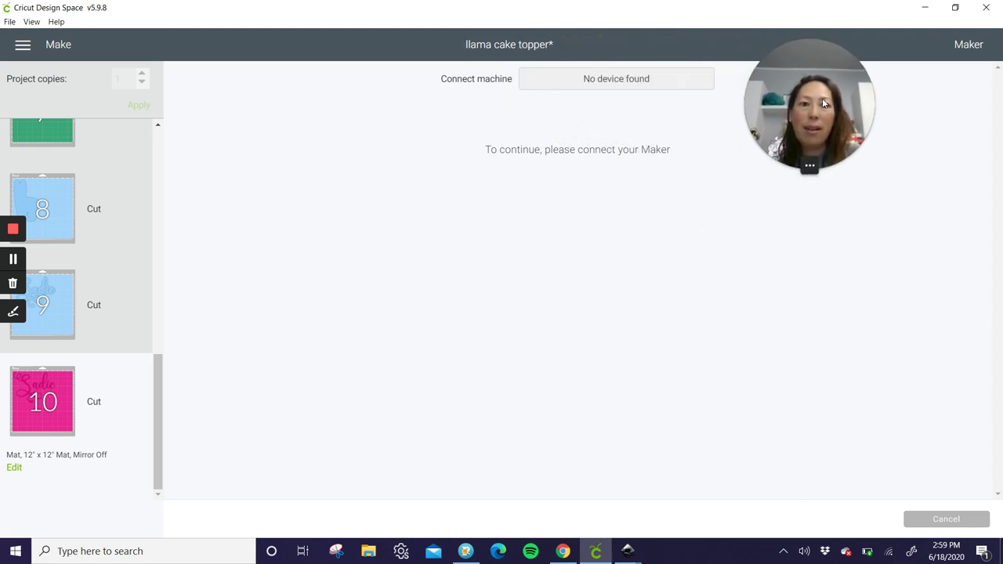
{"action": "left_click_drag", "start_coordinate": [158, 389], "coordinate": [166, 98]}
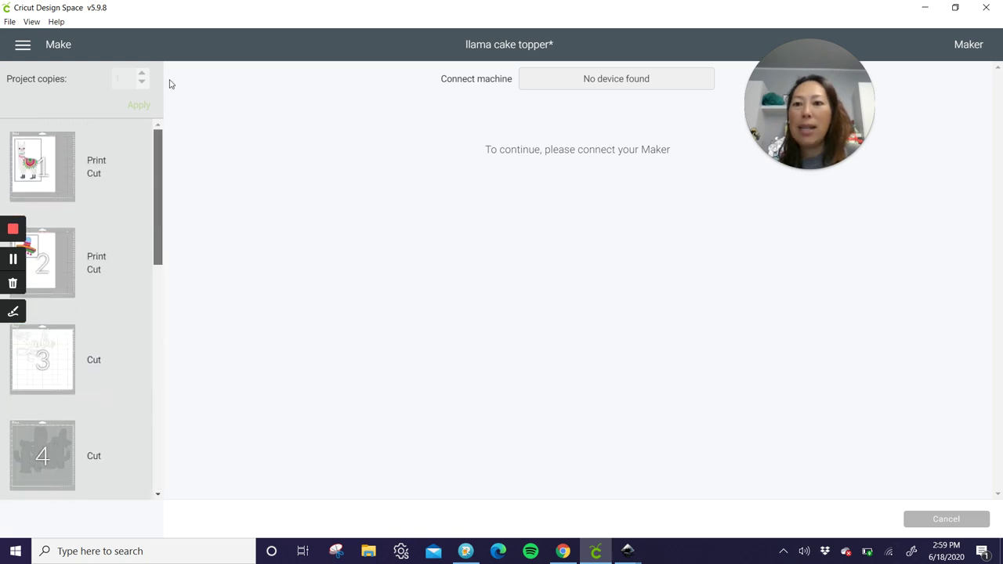
{"action": "left_click", "coordinate": [92, 171]}
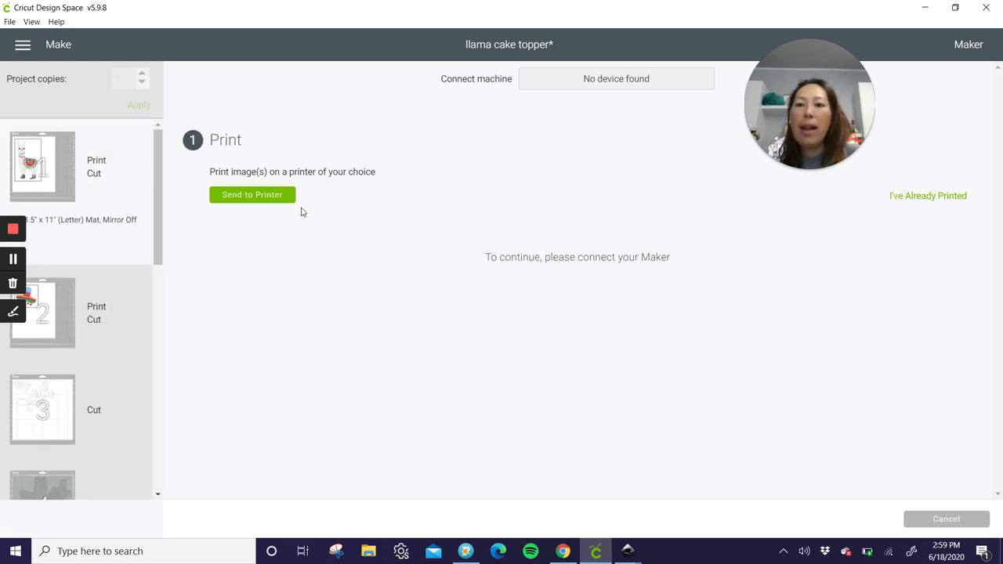